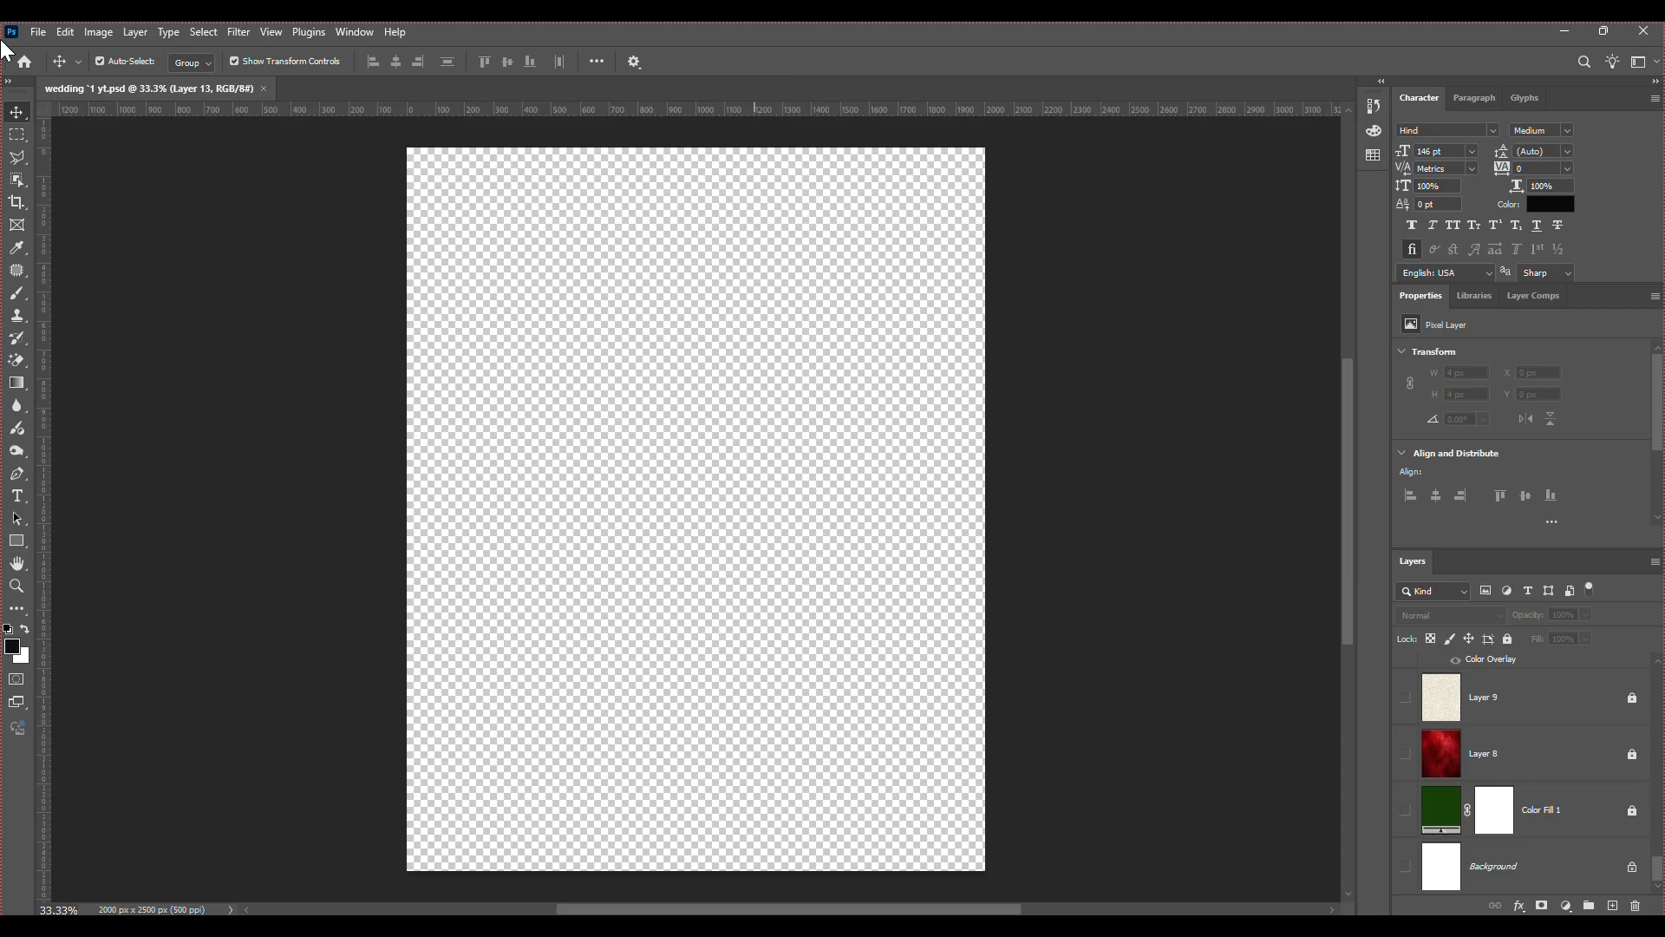
Check the document's dimensions and resolution in the Image Size dialog and close it without changes.
{"action": "left_click", "coordinate": [96, 34]}
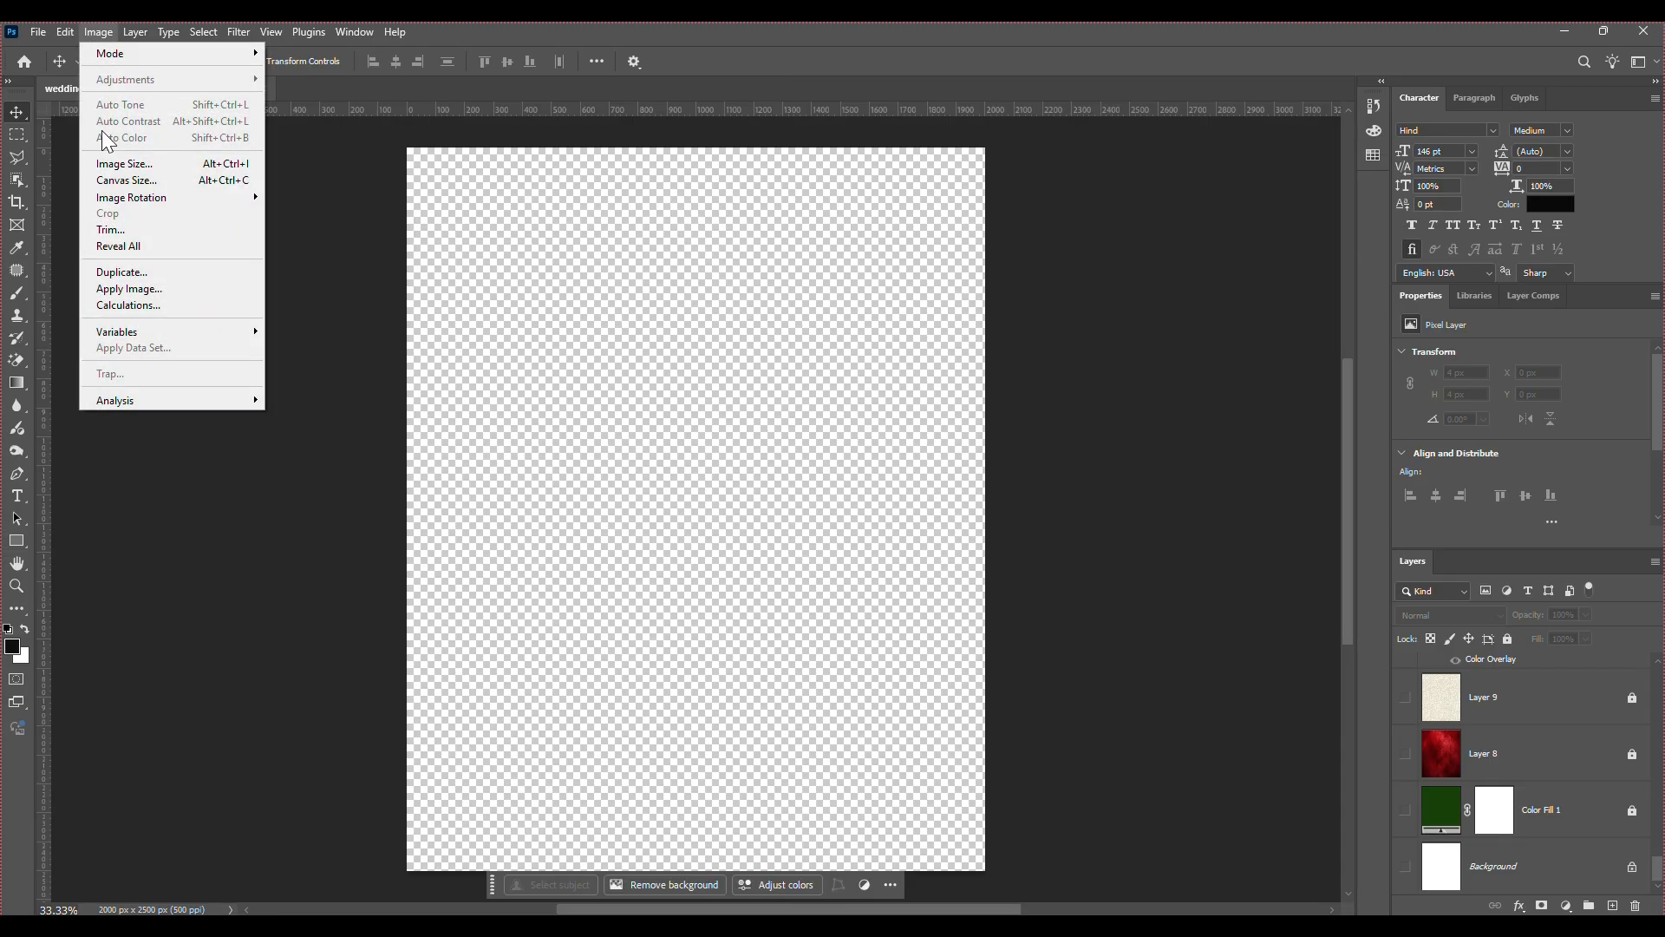
{"action": "left_click", "coordinate": [112, 169]}
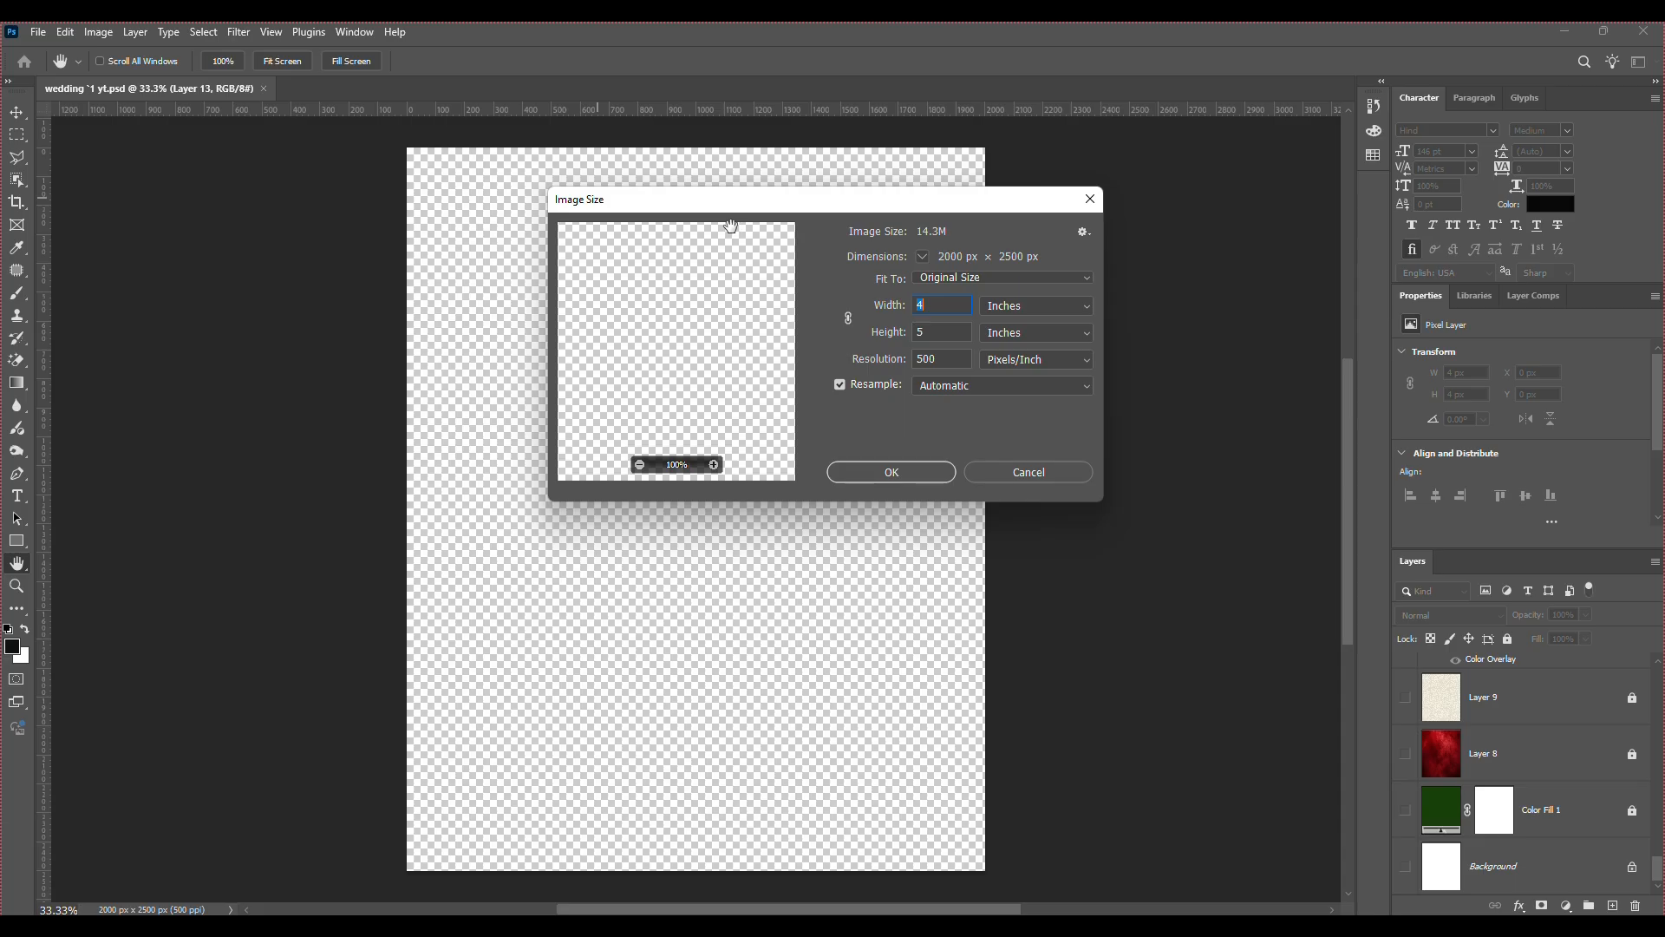
{"action": "left_click", "coordinate": [1091, 200]}
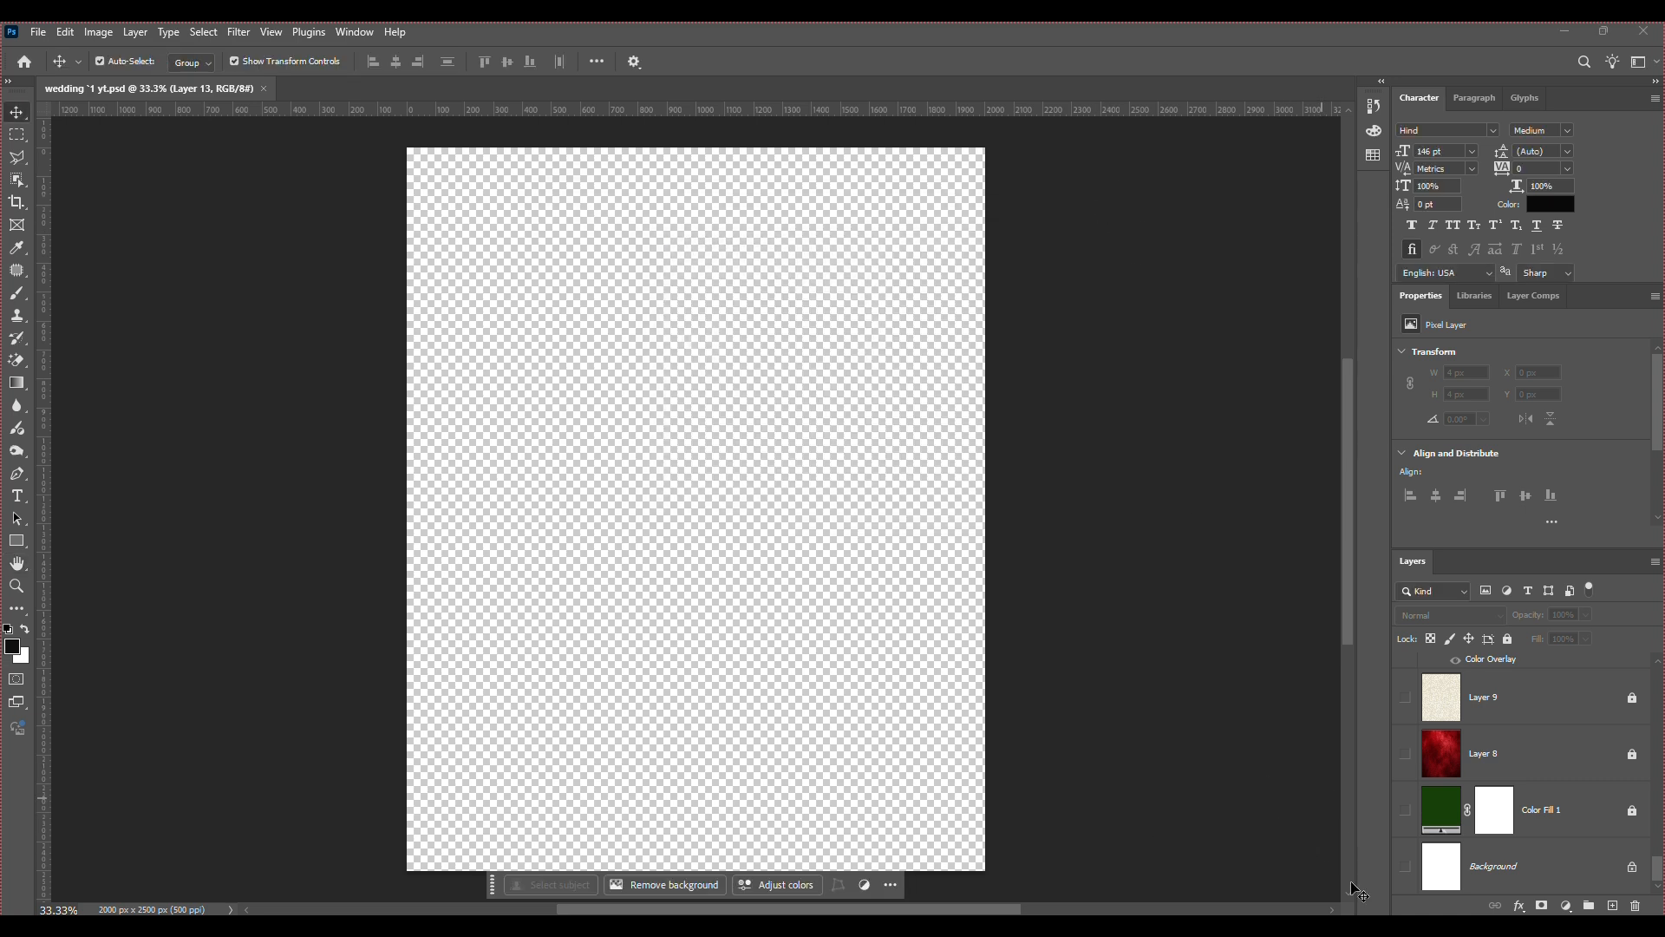
Show the backdrop layers one by one from the bottom up: Background, Color Fill 1, Layer 8 and Layer 9.
{"action": "left_click", "coordinate": [1406, 868]}
{"action": "left_click", "coordinate": [1407, 829]}
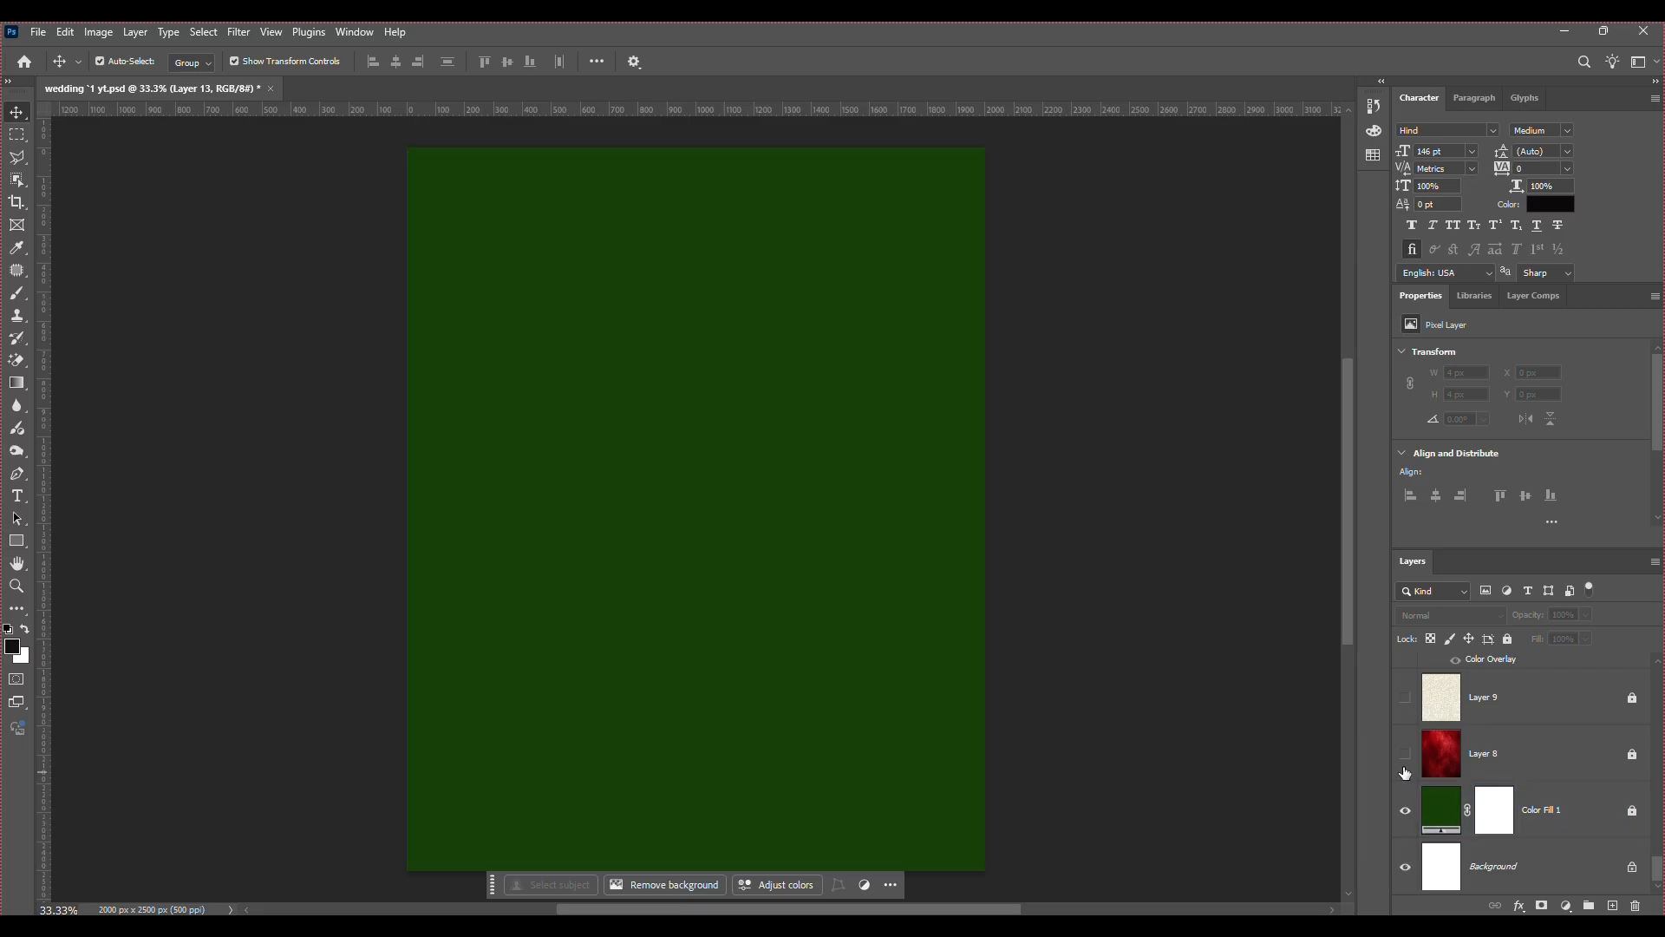
{"action": "left_click", "coordinate": [1407, 754]}
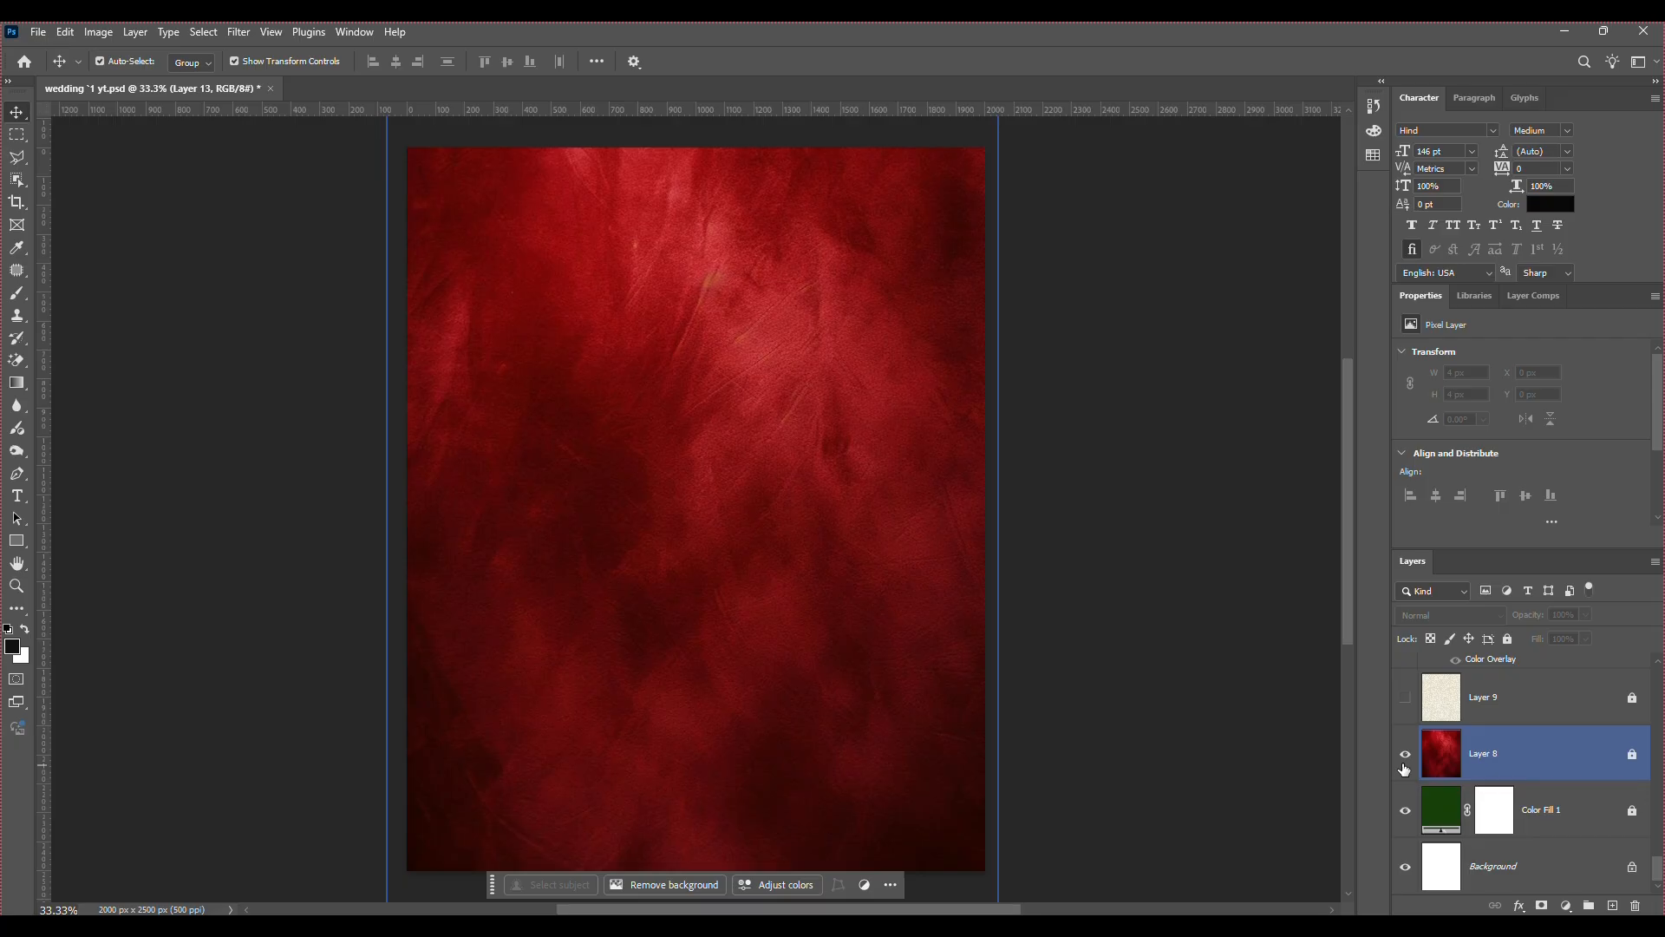
{"action": "left_click", "coordinate": [1403, 703]}
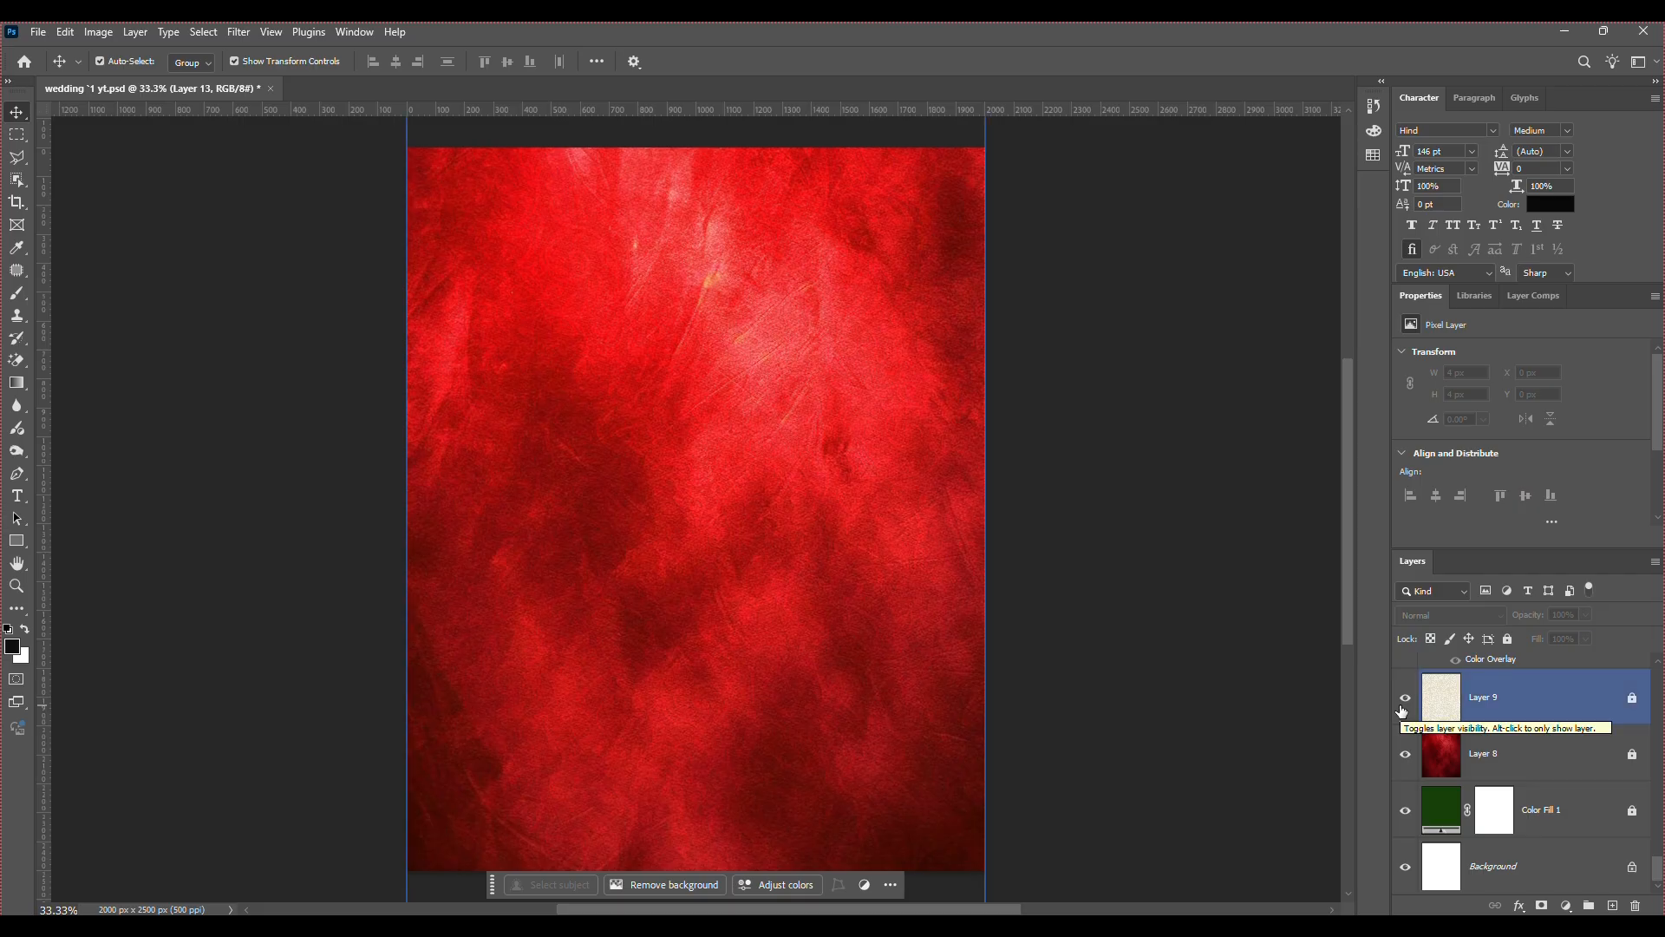
Unlock the Layer 9 floral pattern, preview it in Normal blend mode and set it back to Overlay.
{"action": "left_click", "coordinate": [1648, 729]}
{"action": "left_click", "coordinate": [1640, 707]}
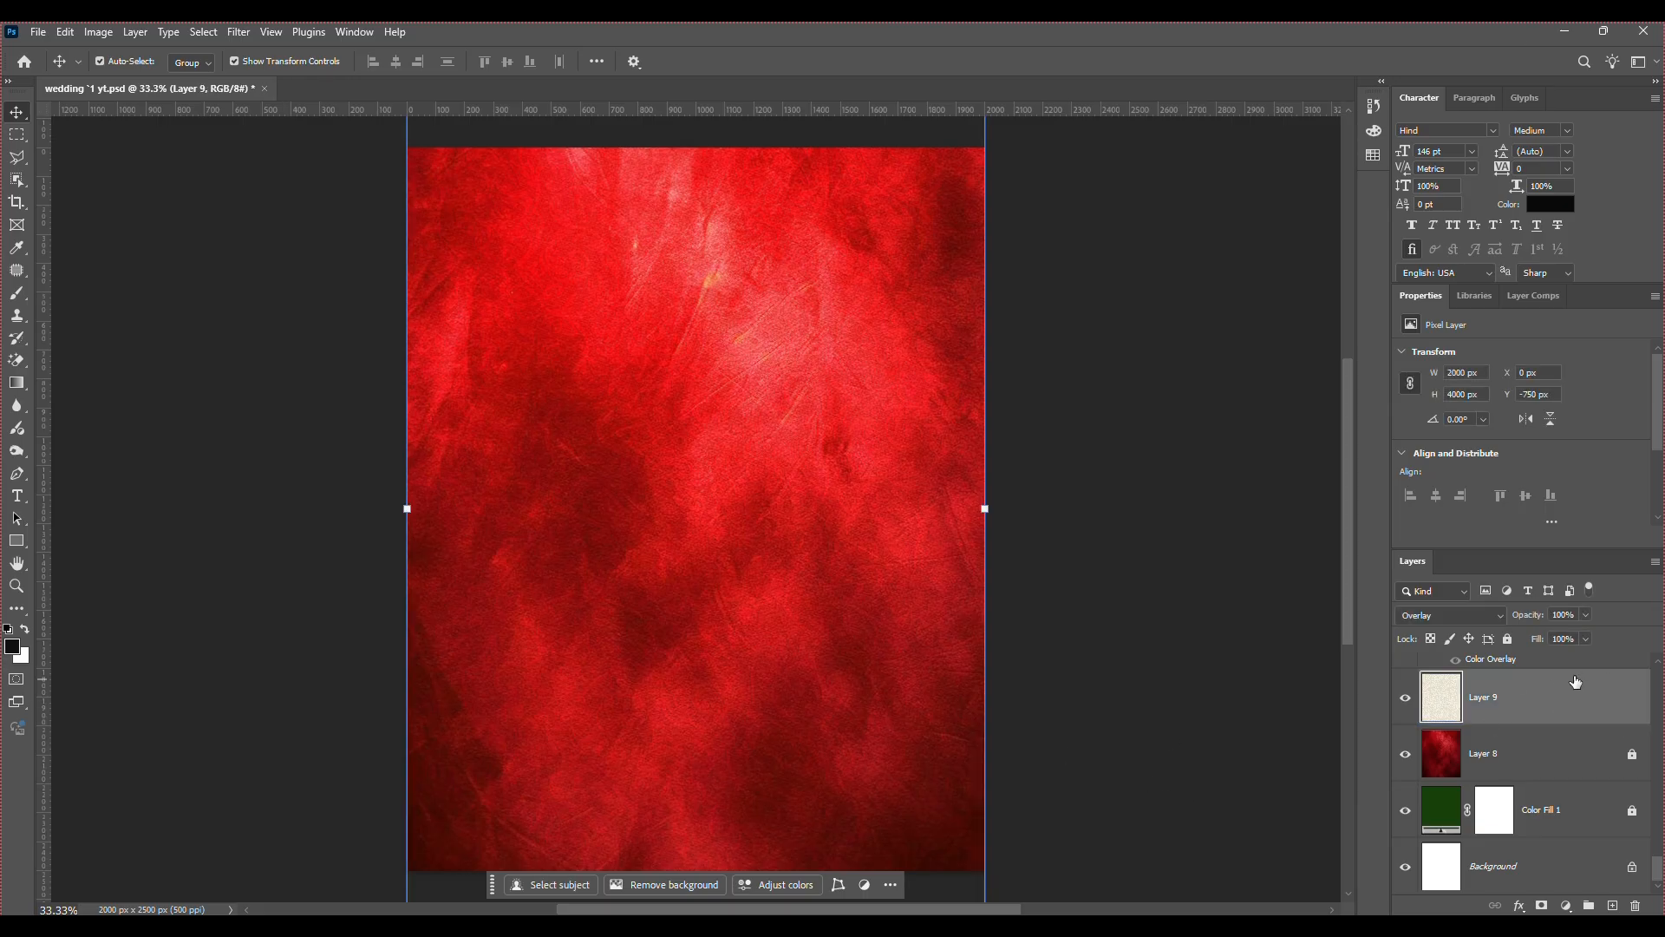
{"action": "left_click", "coordinate": [1487, 616]}
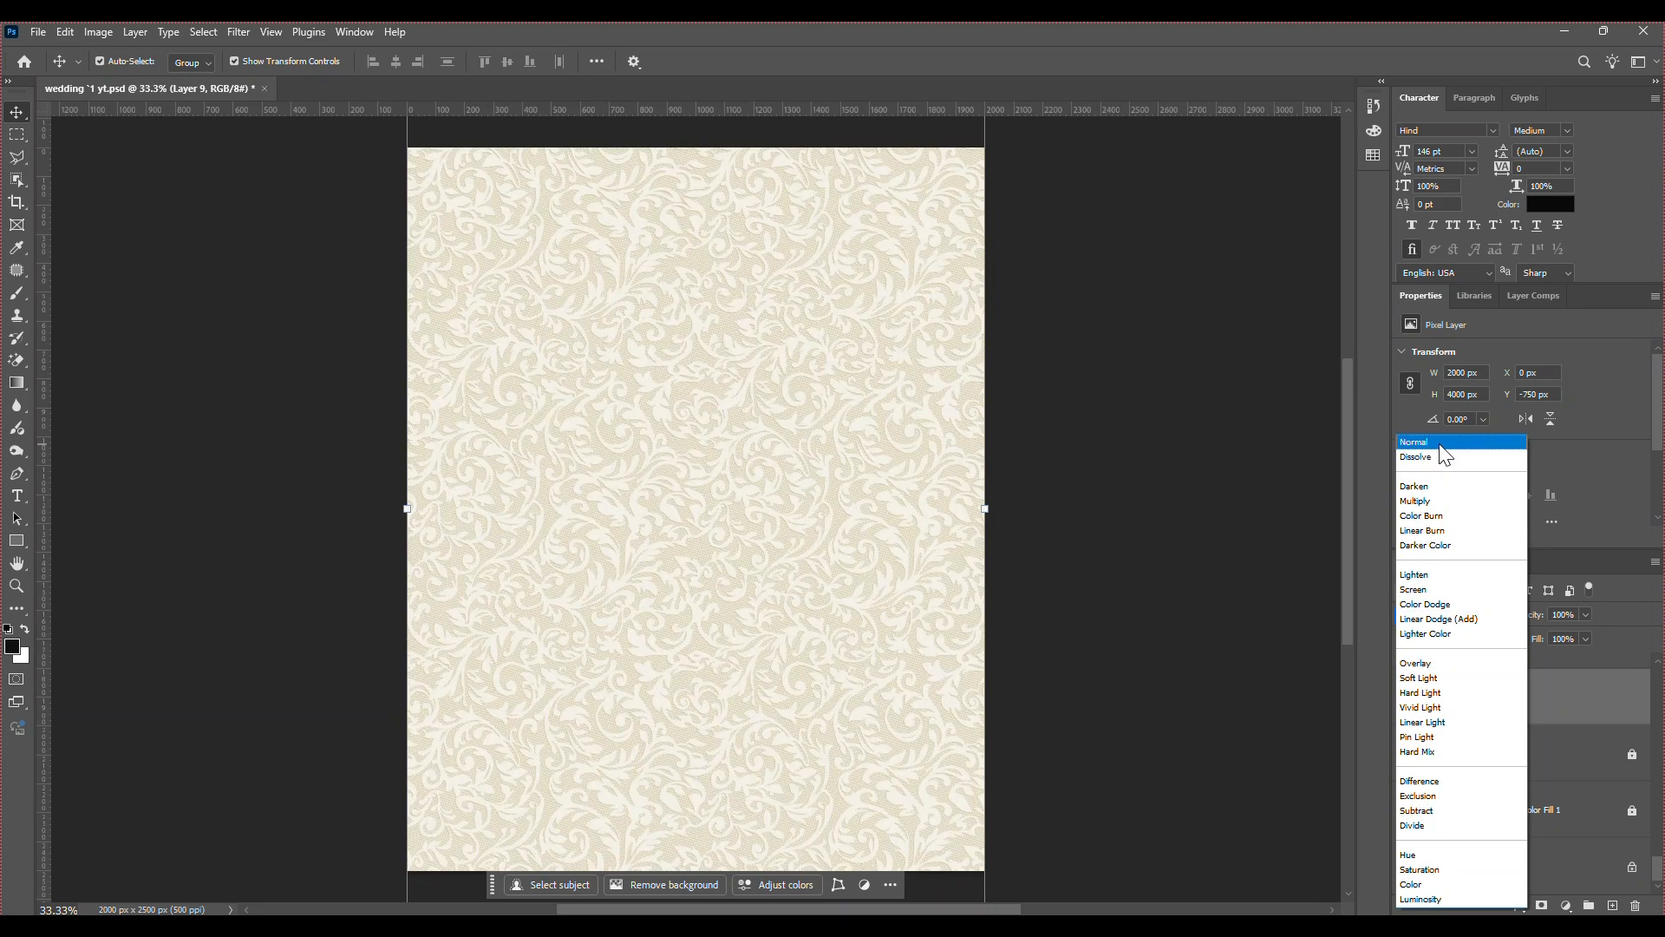
{"action": "left_click", "coordinate": [1440, 443]}
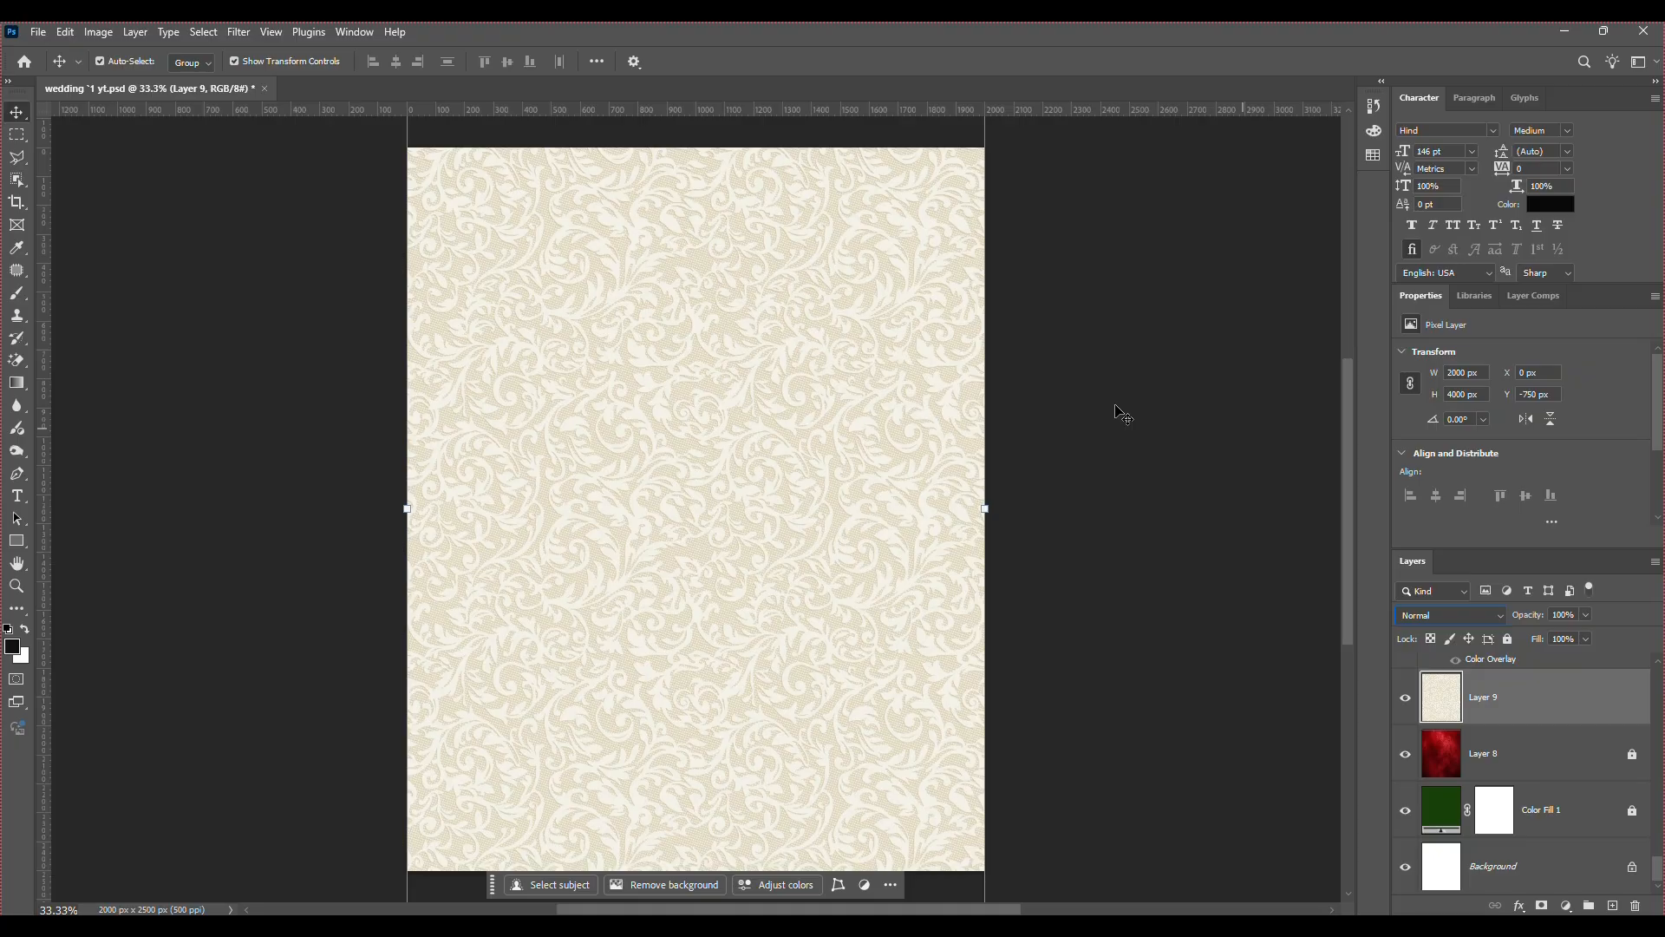
{"action": "left_click", "coordinate": [1492, 618]}
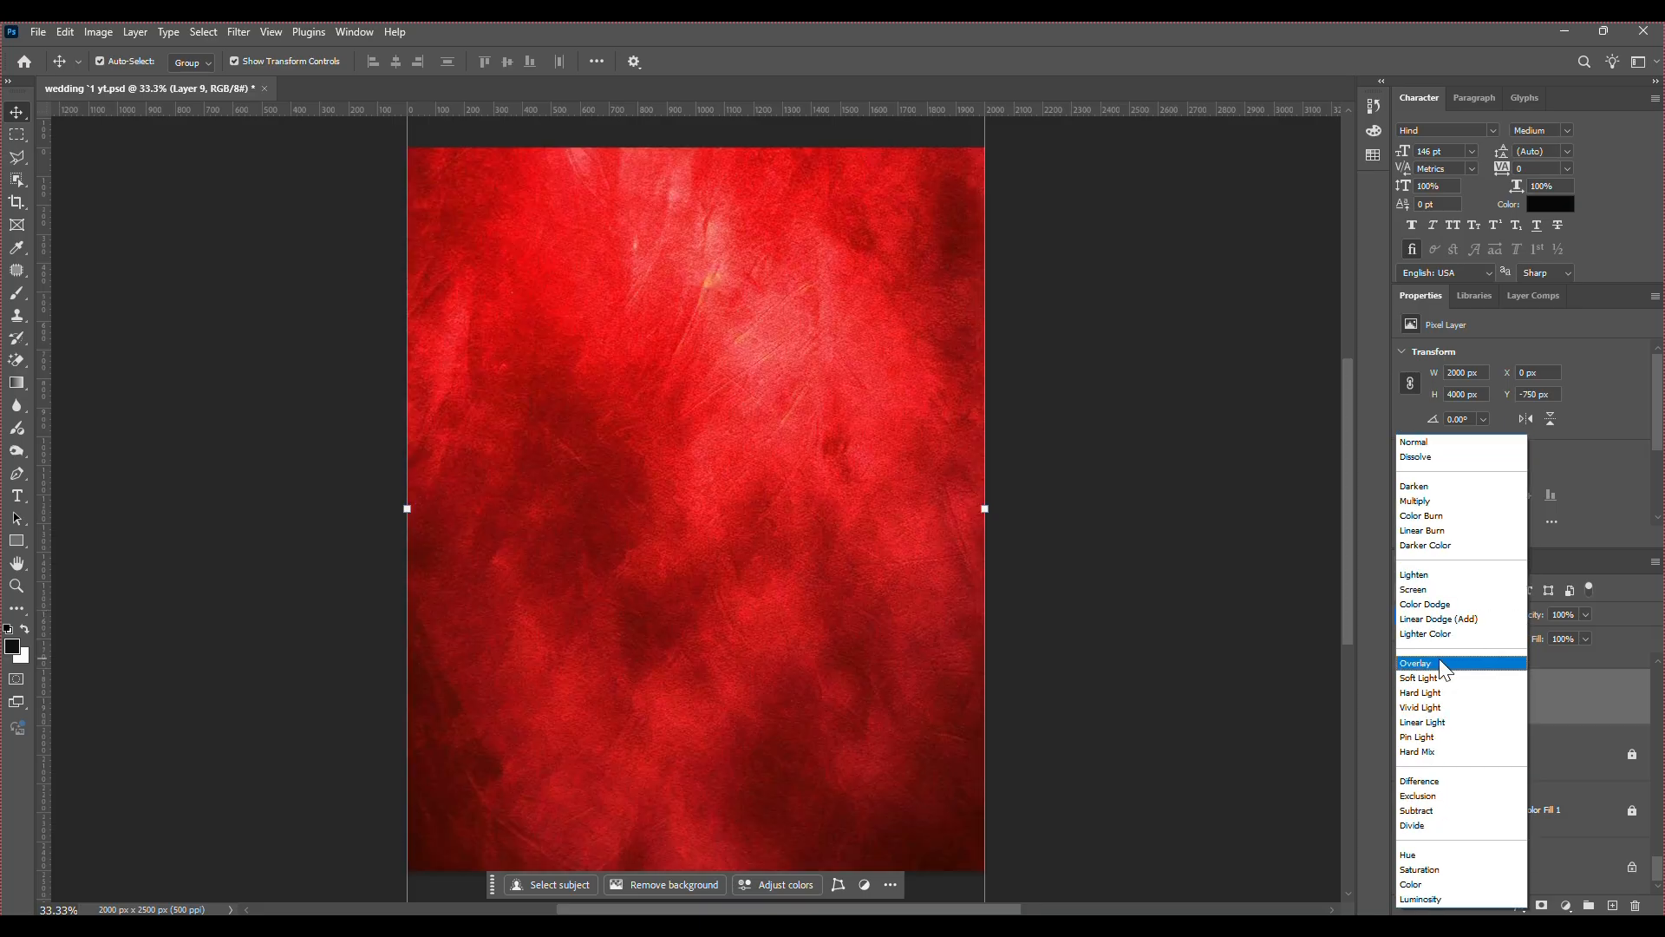
{"action": "left_click", "coordinate": [1439, 663]}
{"action": "left_click", "coordinate": [1118, 577]}
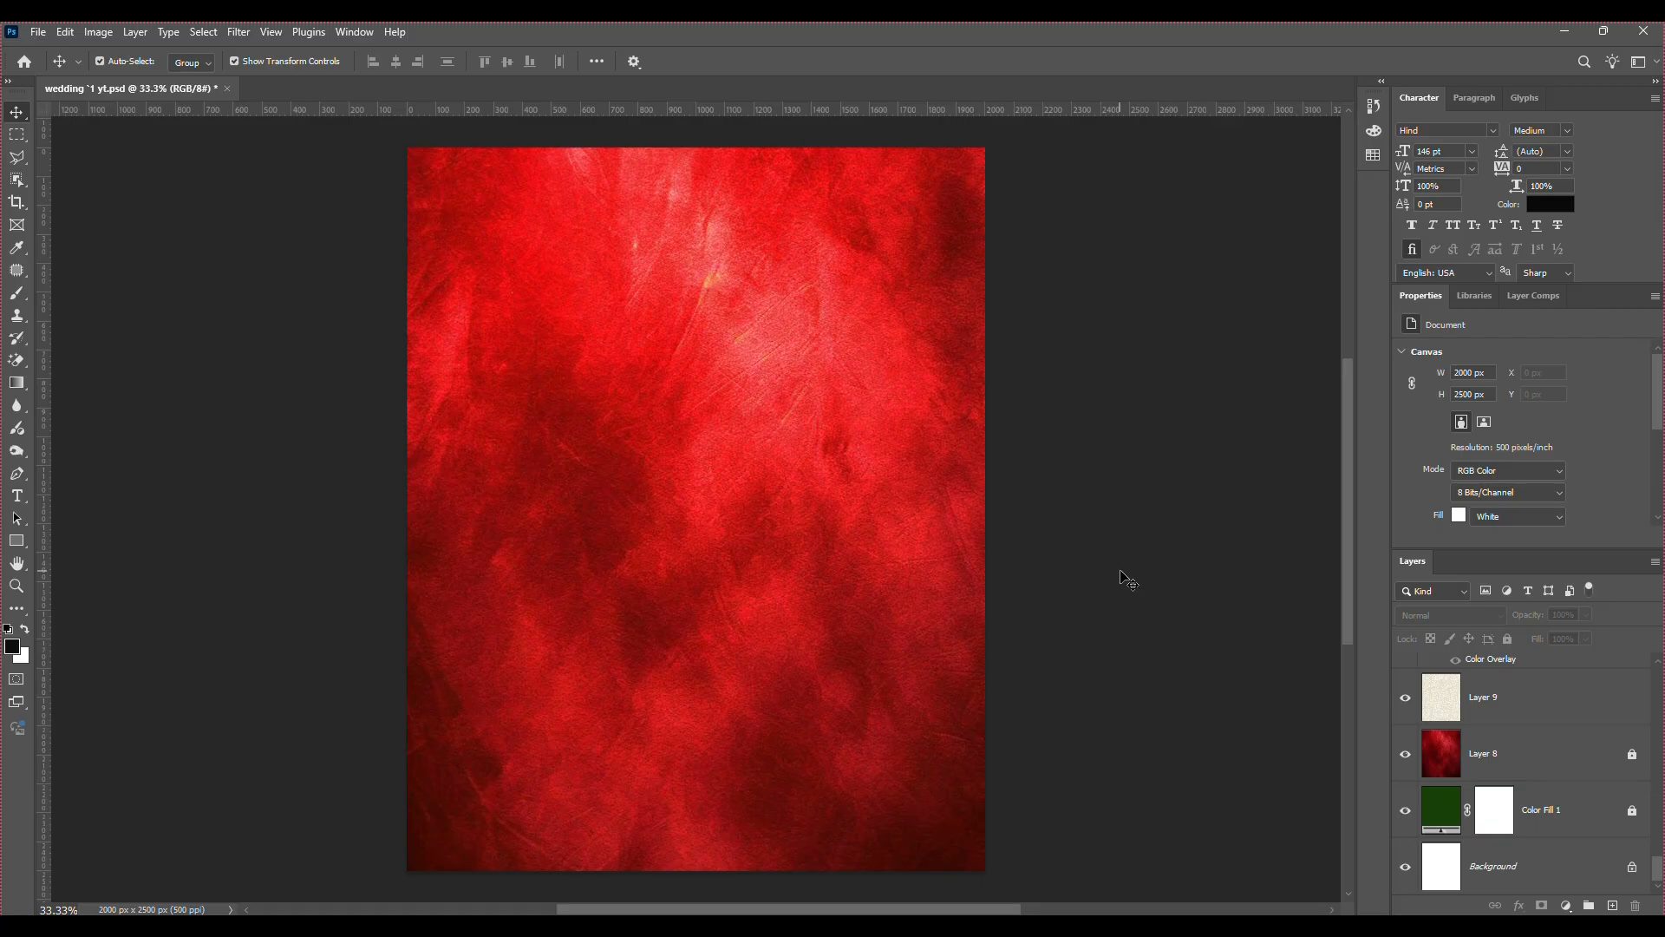
Show Layer 1, the light ornamental frame shape above the red backdrop.
{"action": "scroll", "coordinate": [1560, 780], "scroll_direction": "up", "scroll_amount": 2}
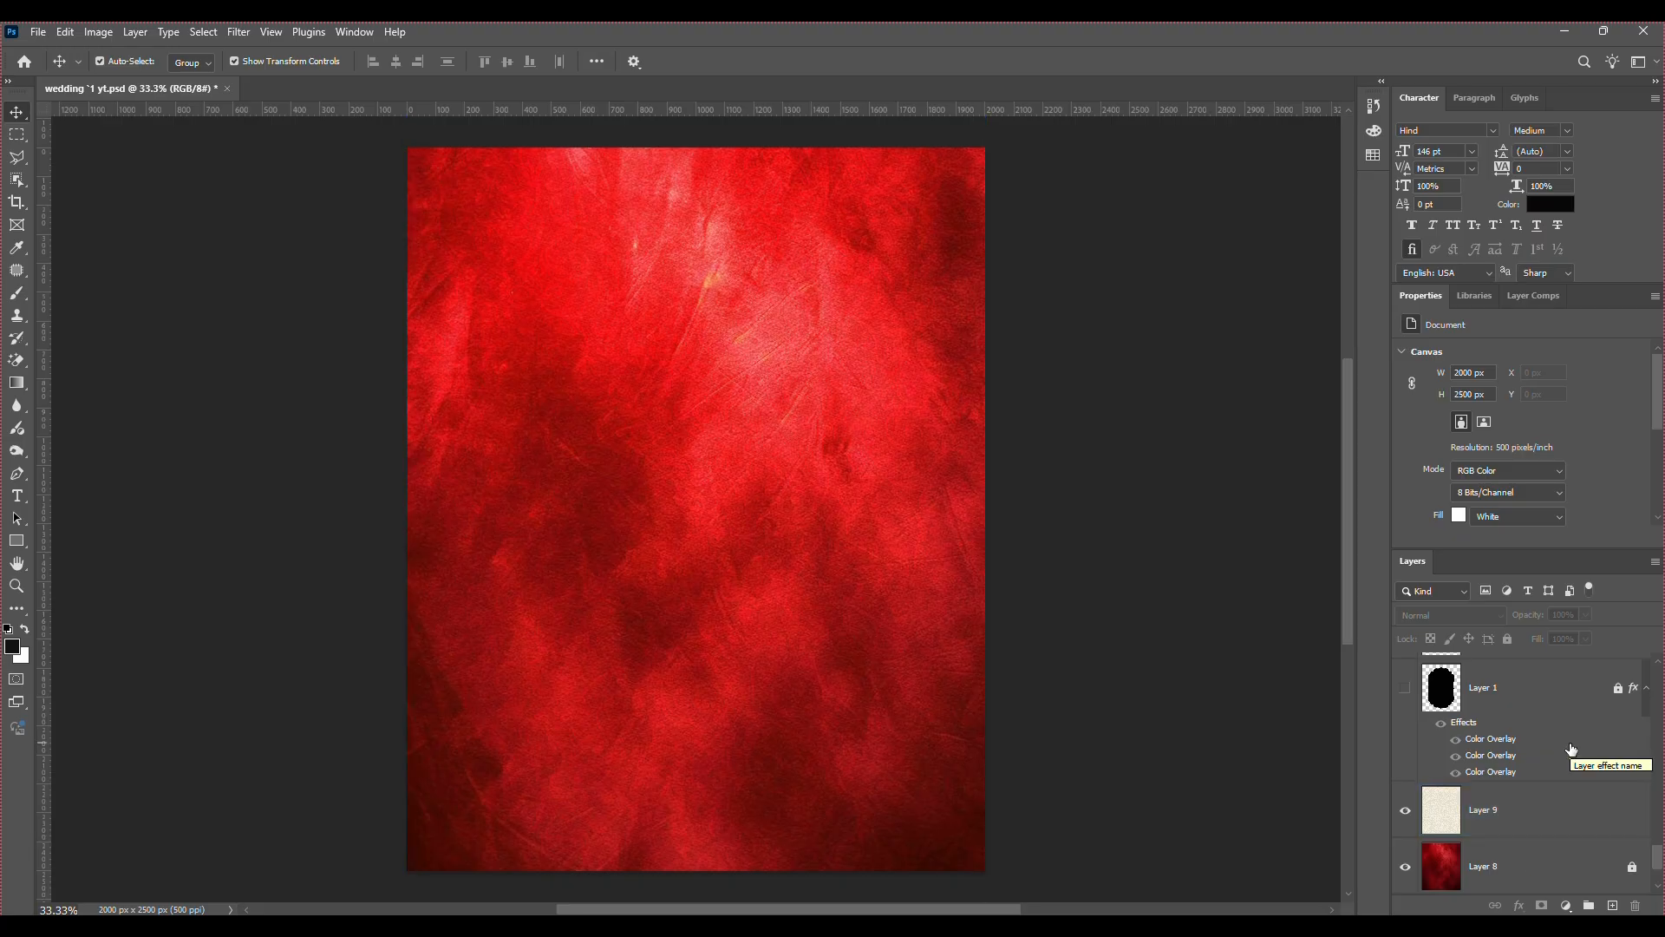
{"action": "scroll", "coordinate": [1531, 828], "scroll_direction": "up", "scroll_amount": 1}
{"action": "left_click", "coordinate": [1407, 746]}
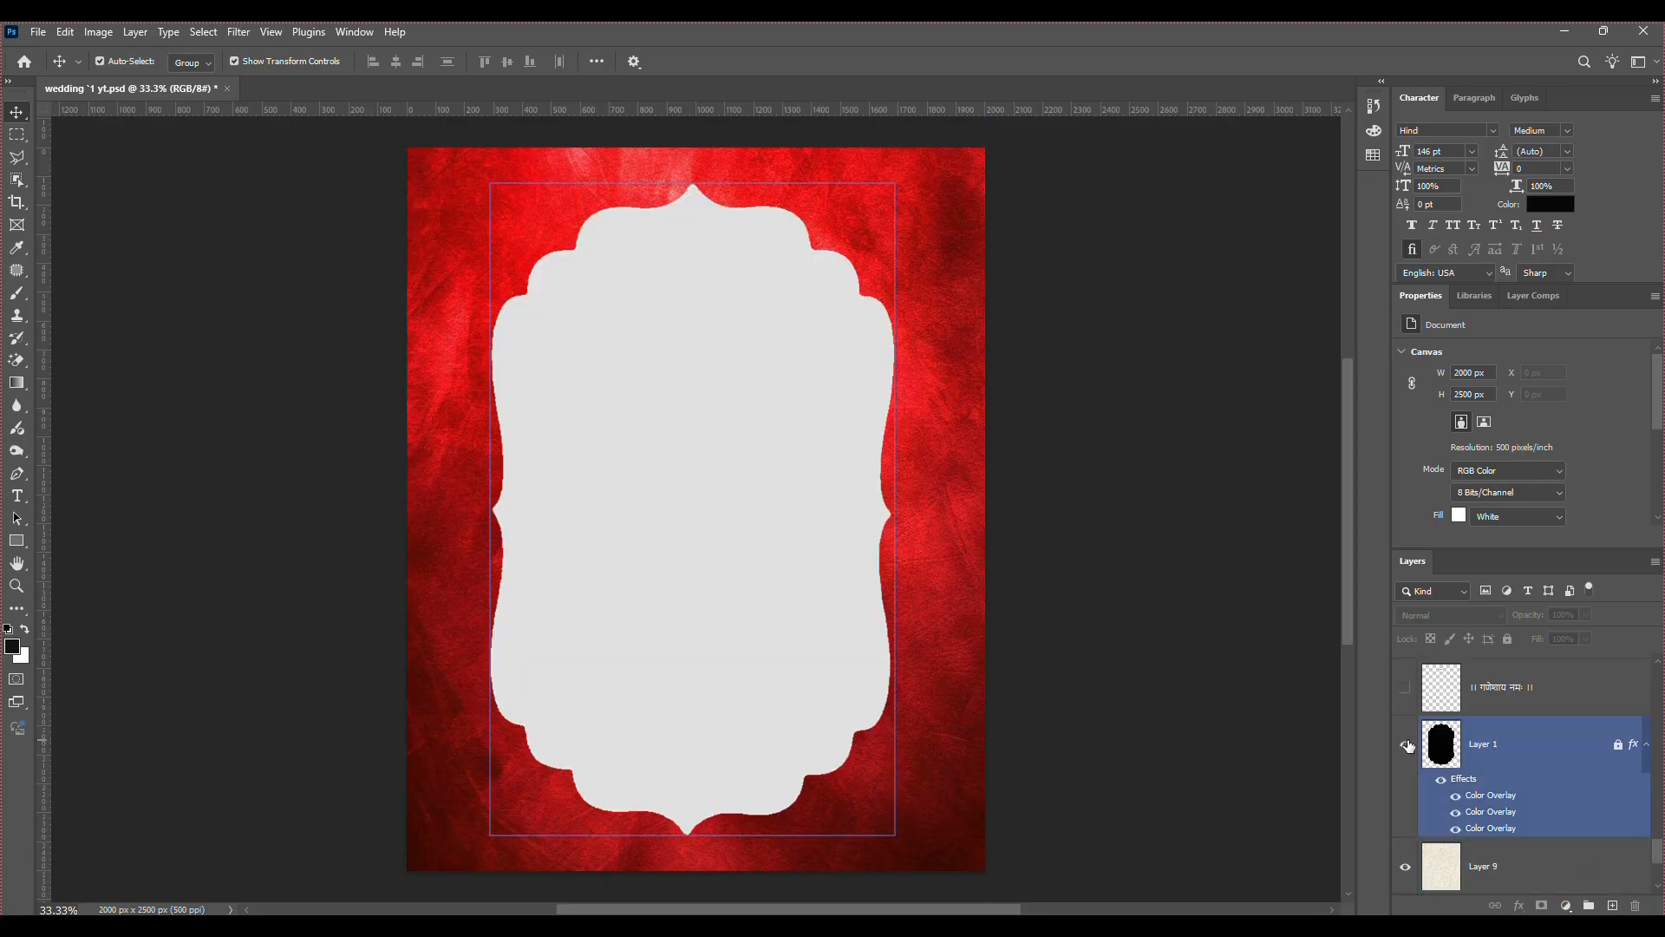
{"action": "left_click", "coordinate": [1293, 675]}
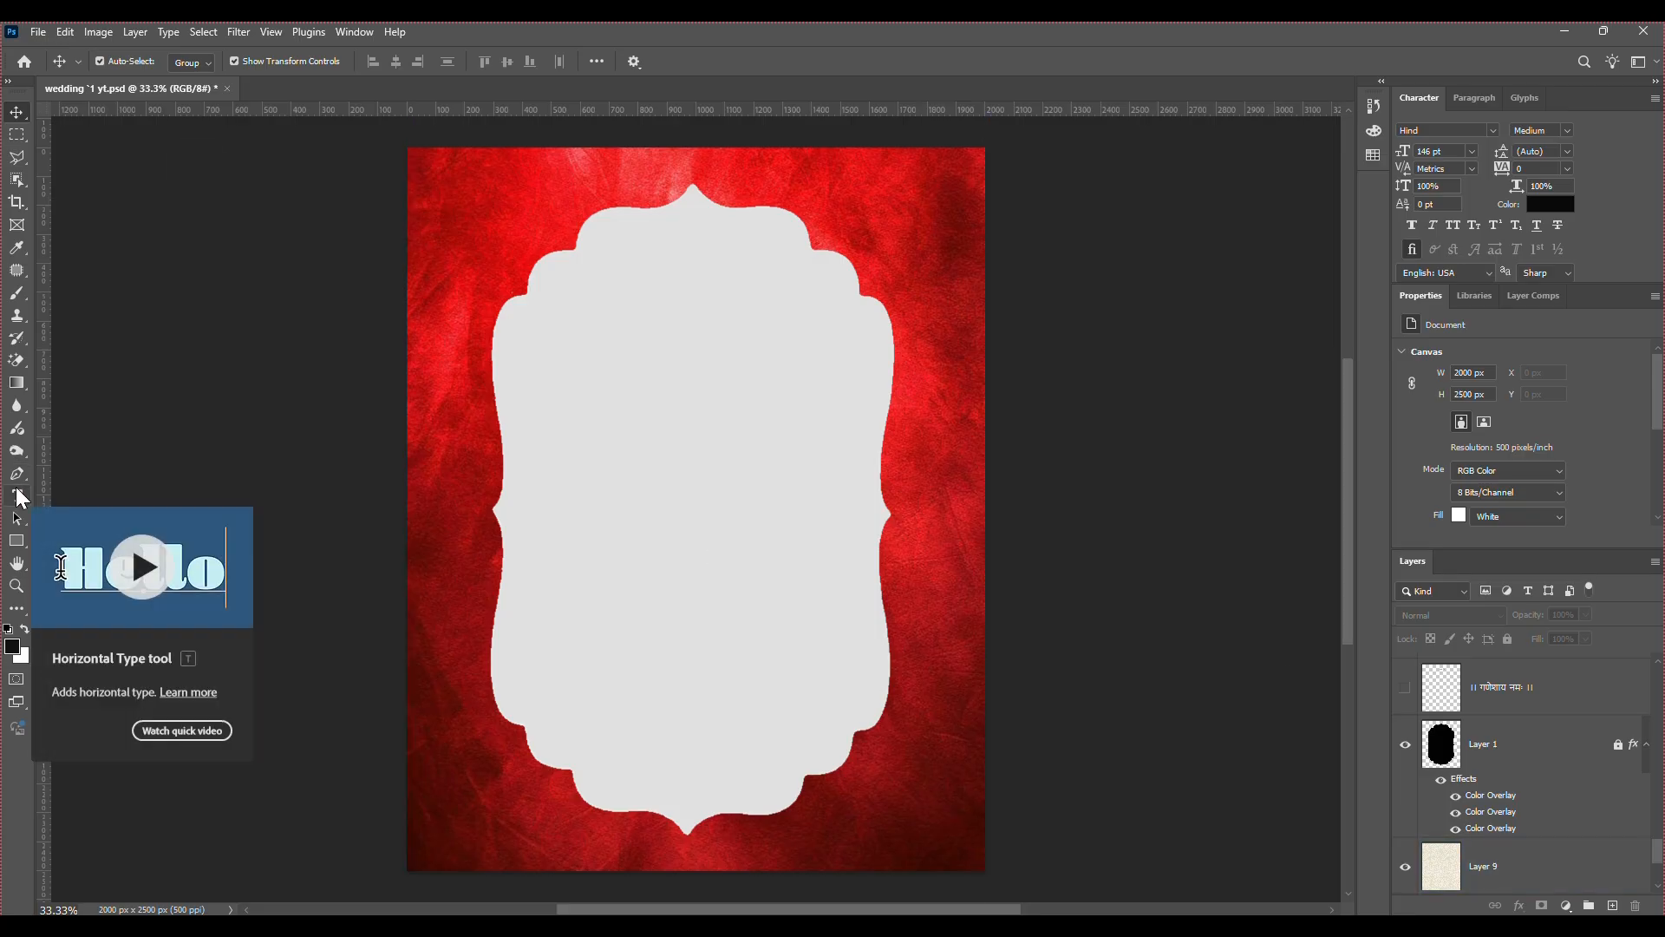
{"action": "left_click", "coordinate": [469, 636]}
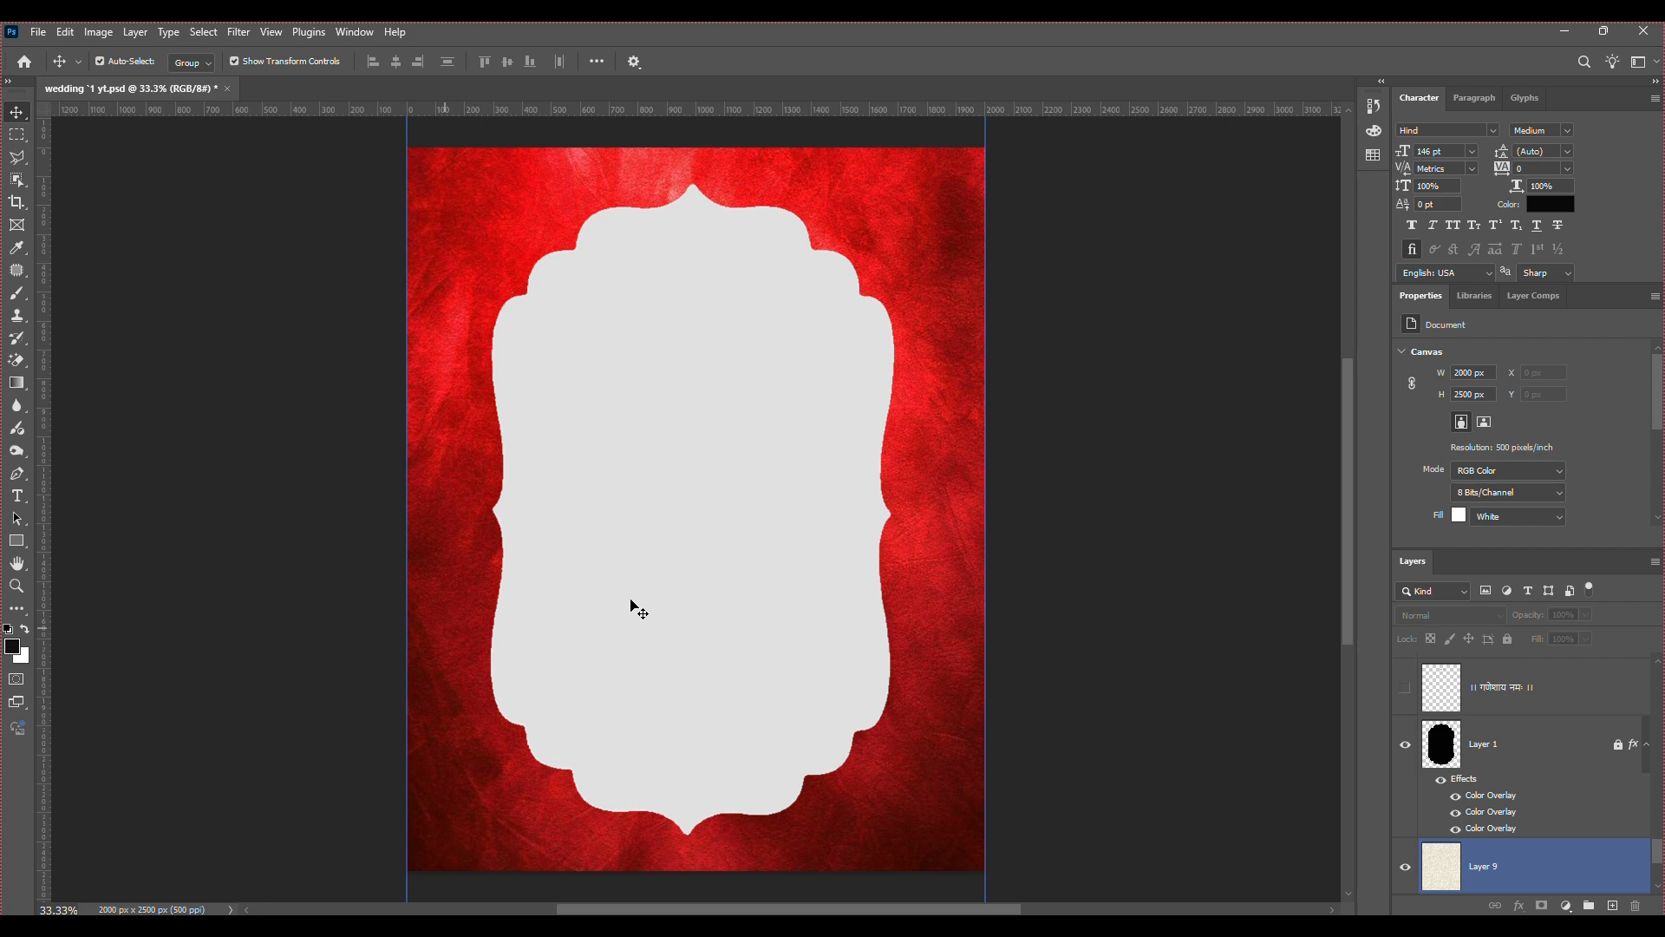
Show the "।। गणेशाय नमः ।।" line at the top of the frame, with the groom's name text kept hidden.
{"action": "scroll", "coordinate": [1454, 754], "scroll_direction": "up", "scroll_amount": 2}
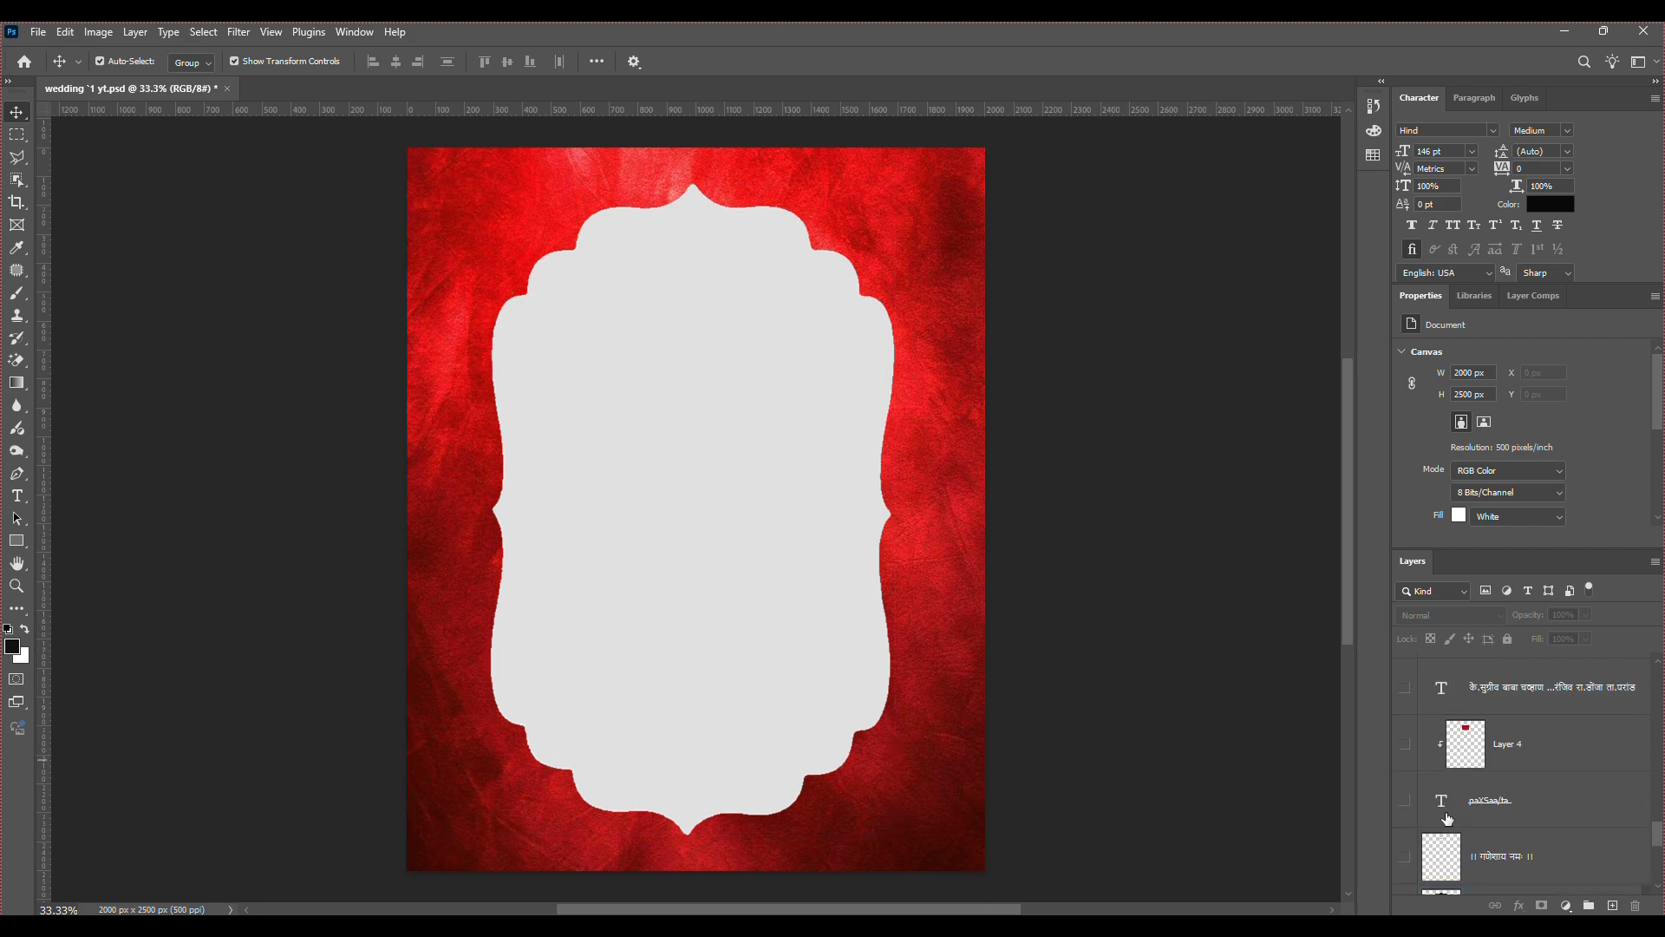
{"action": "left_click", "coordinate": [1407, 805]}
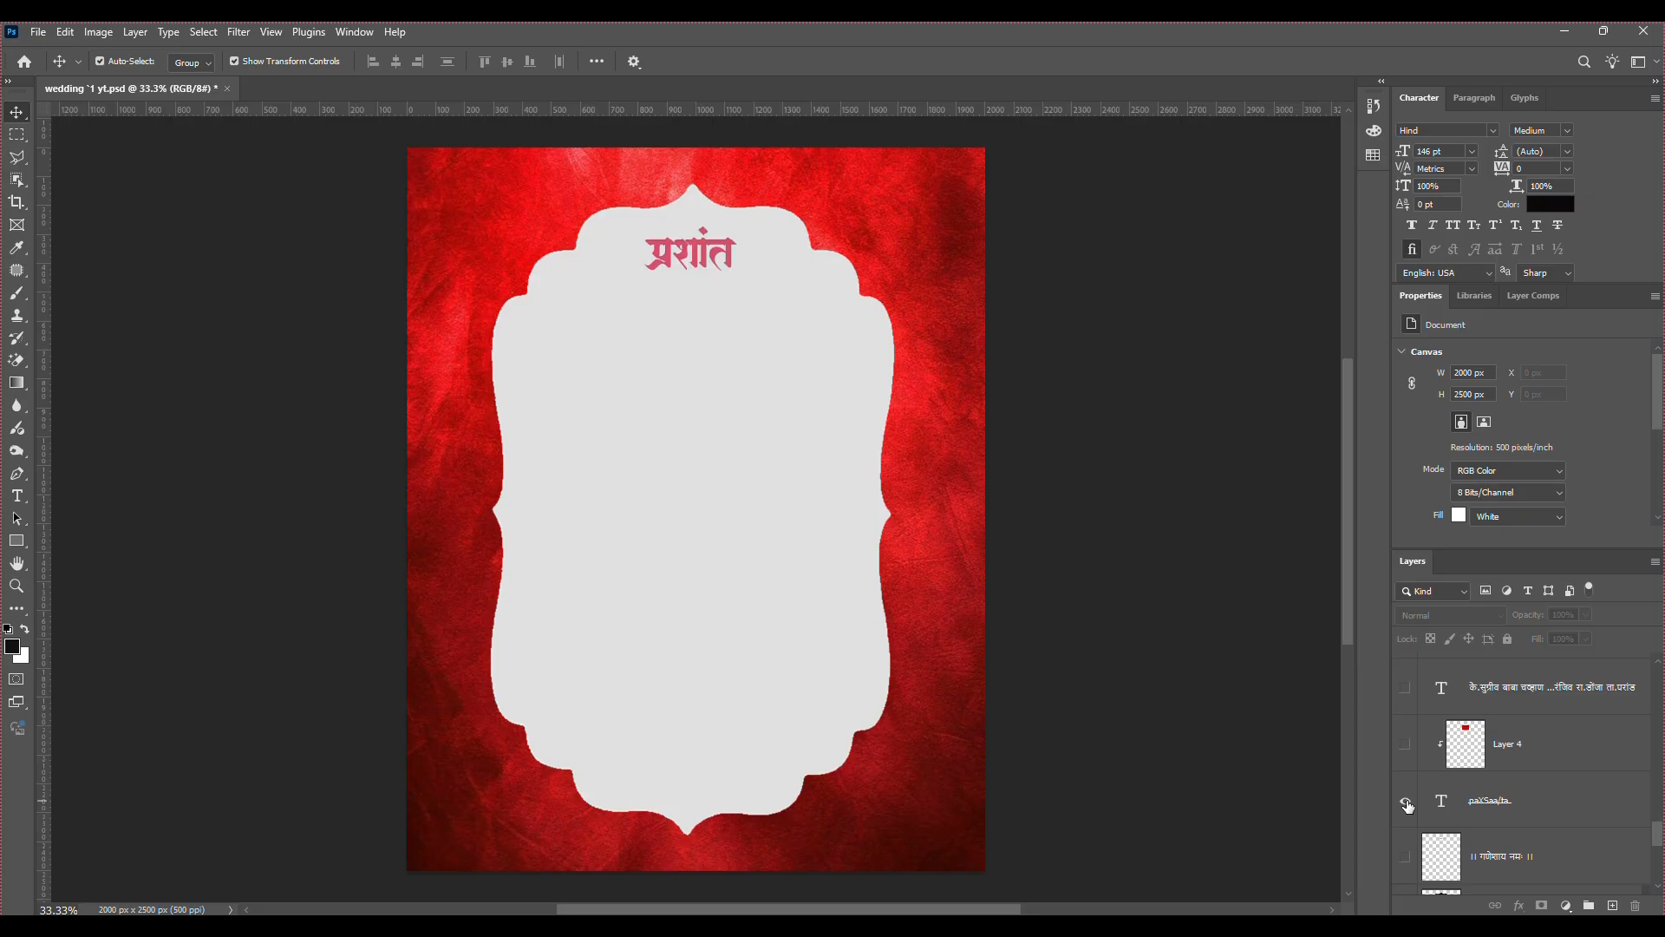
{"action": "scroll", "coordinate": [1407, 803], "scroll_direction": "down", "scroll_amount": 1}
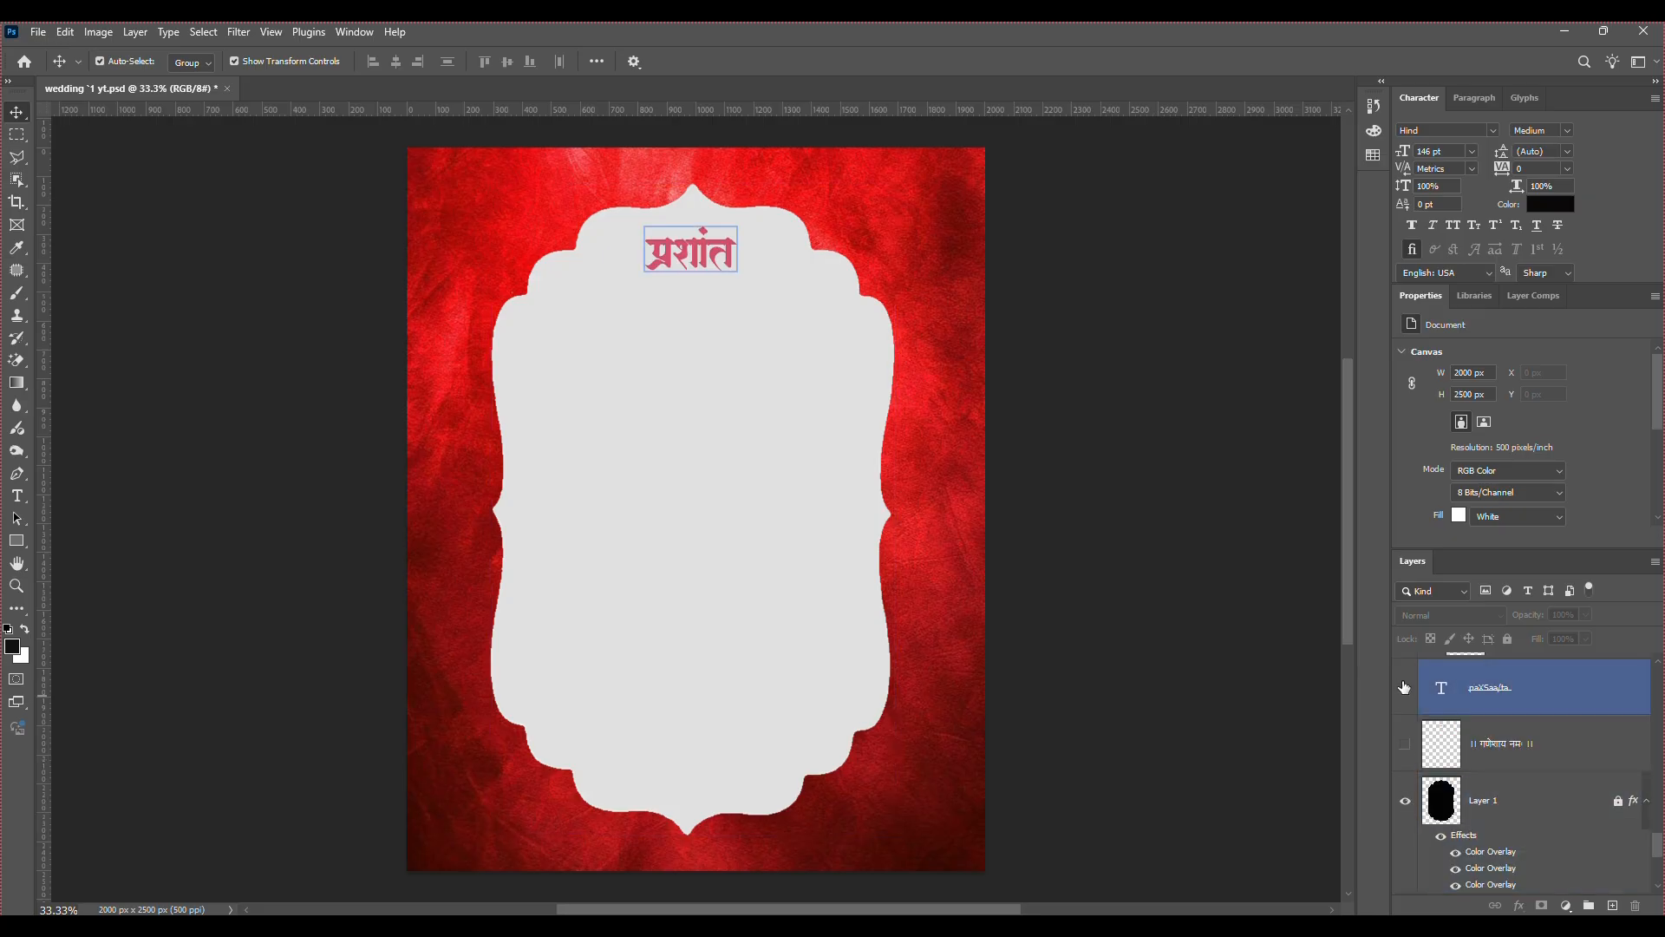
{"action": "left_click", "coordinate": [1405, 689]}
{"action": "left_click", "coordinate": [1406, 743]}
{"action": "left_click", "coordinate": [1232, 425]}
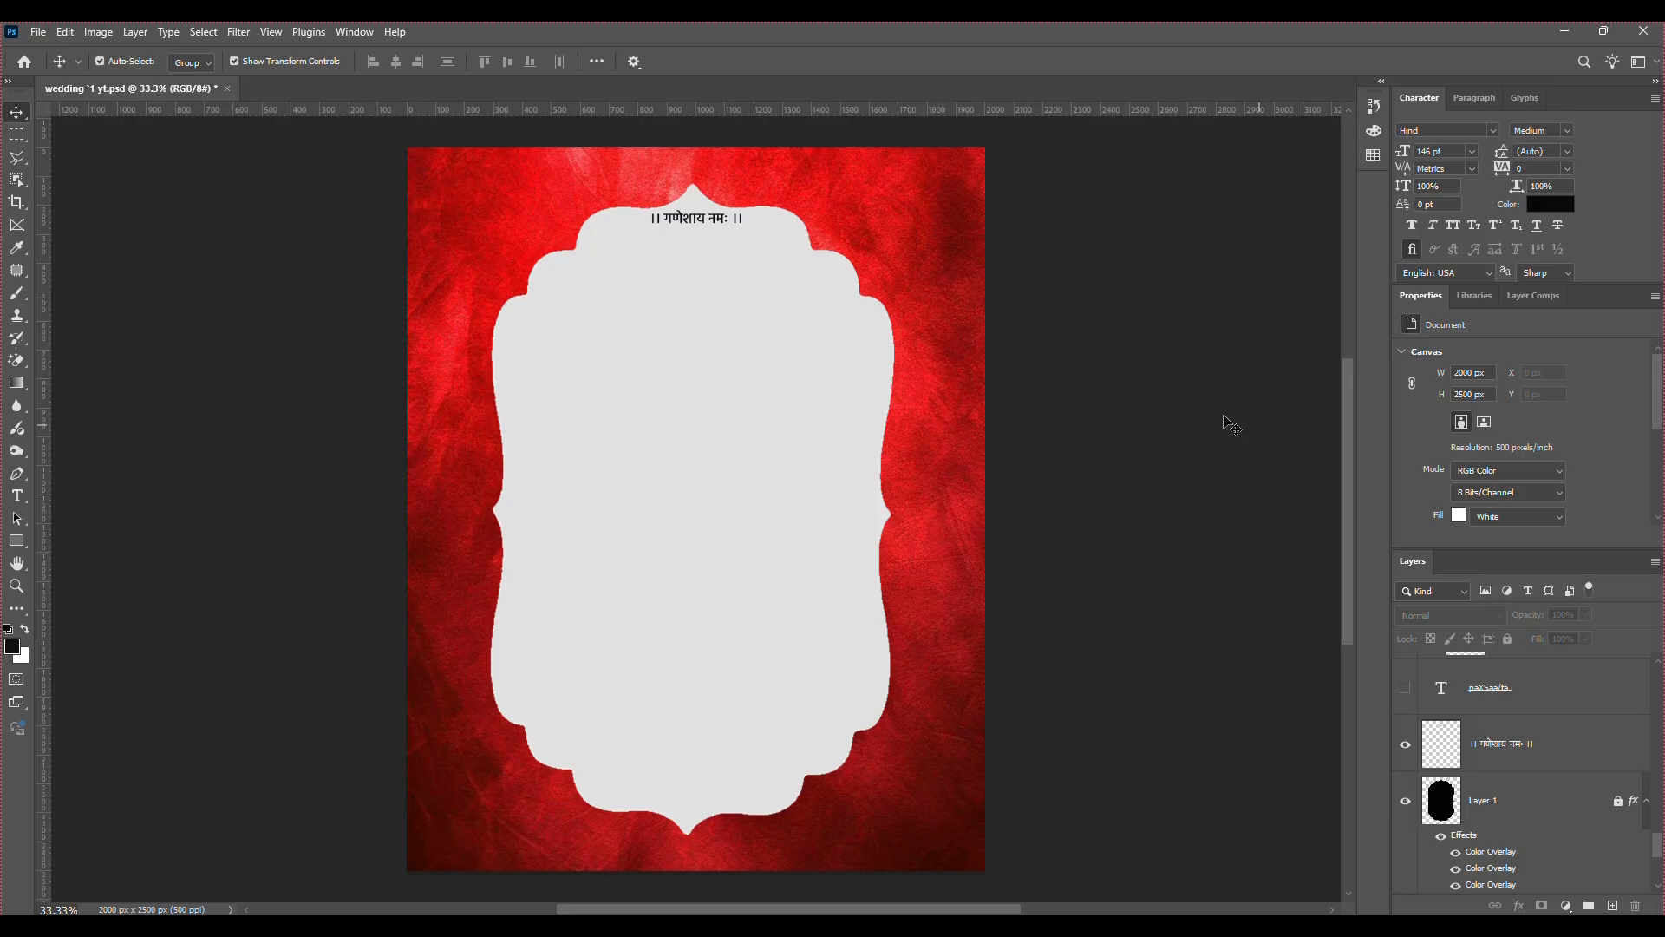
{"action": "left_click", "coordinate": [1462, 771]}
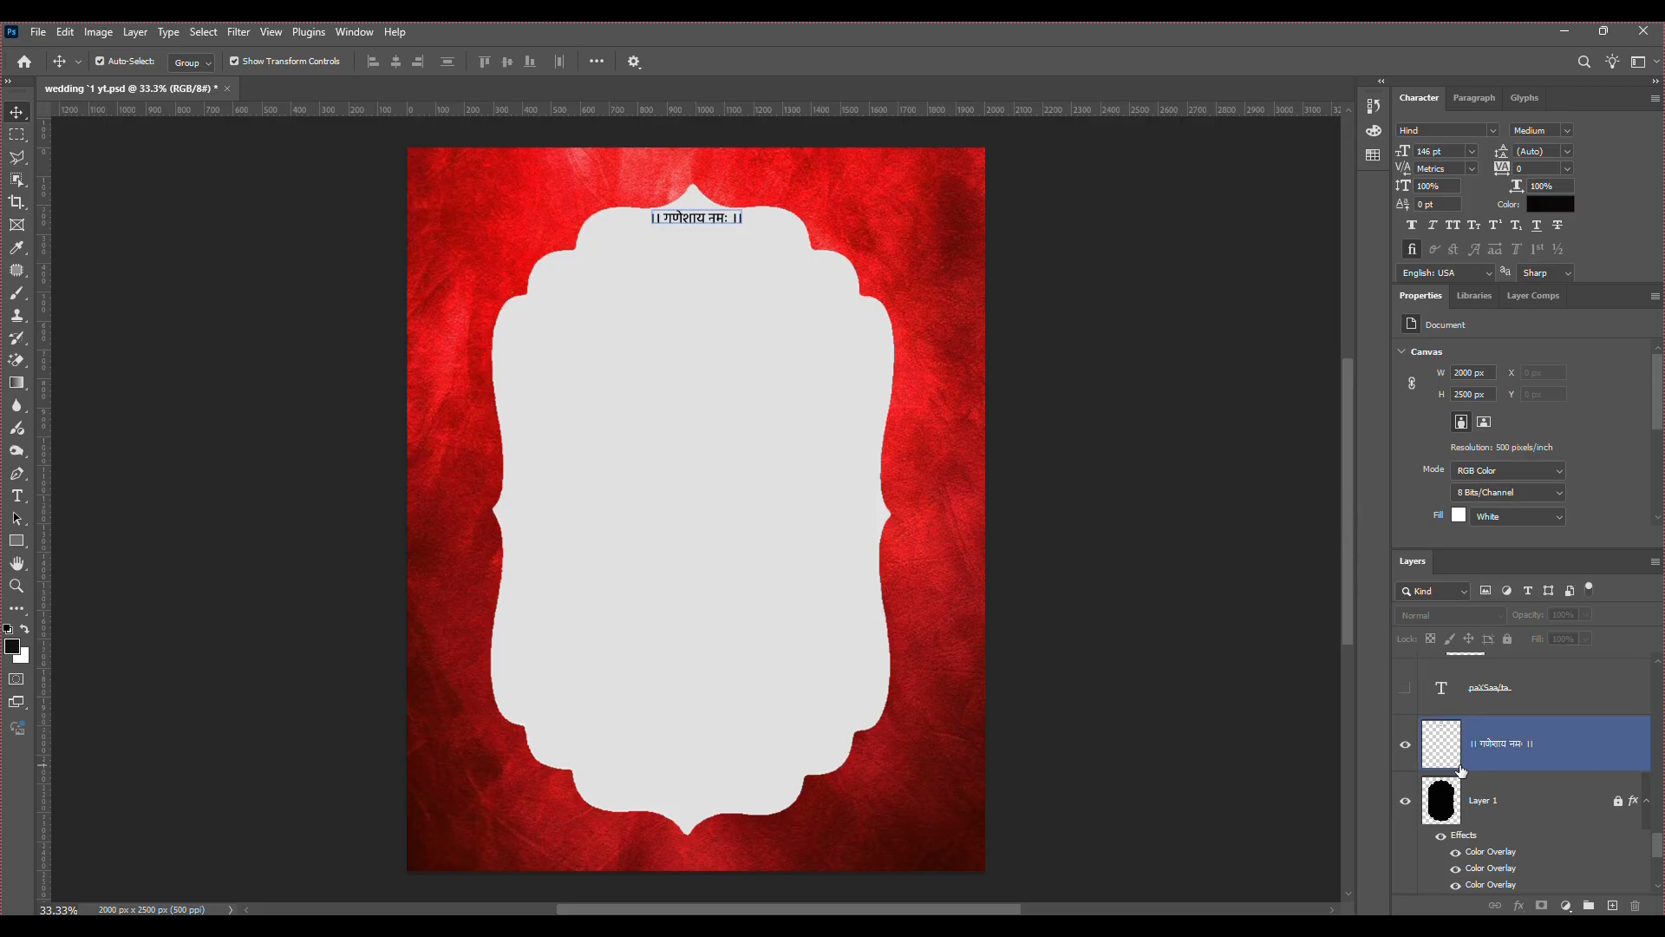
Show the groom's name text, its clipped red texture on Layer 4 and the family details text below it.
{"action": "scroll", "coordinate": [1475, 770], "scroll_direction": "up", "scroll_amount": 1}
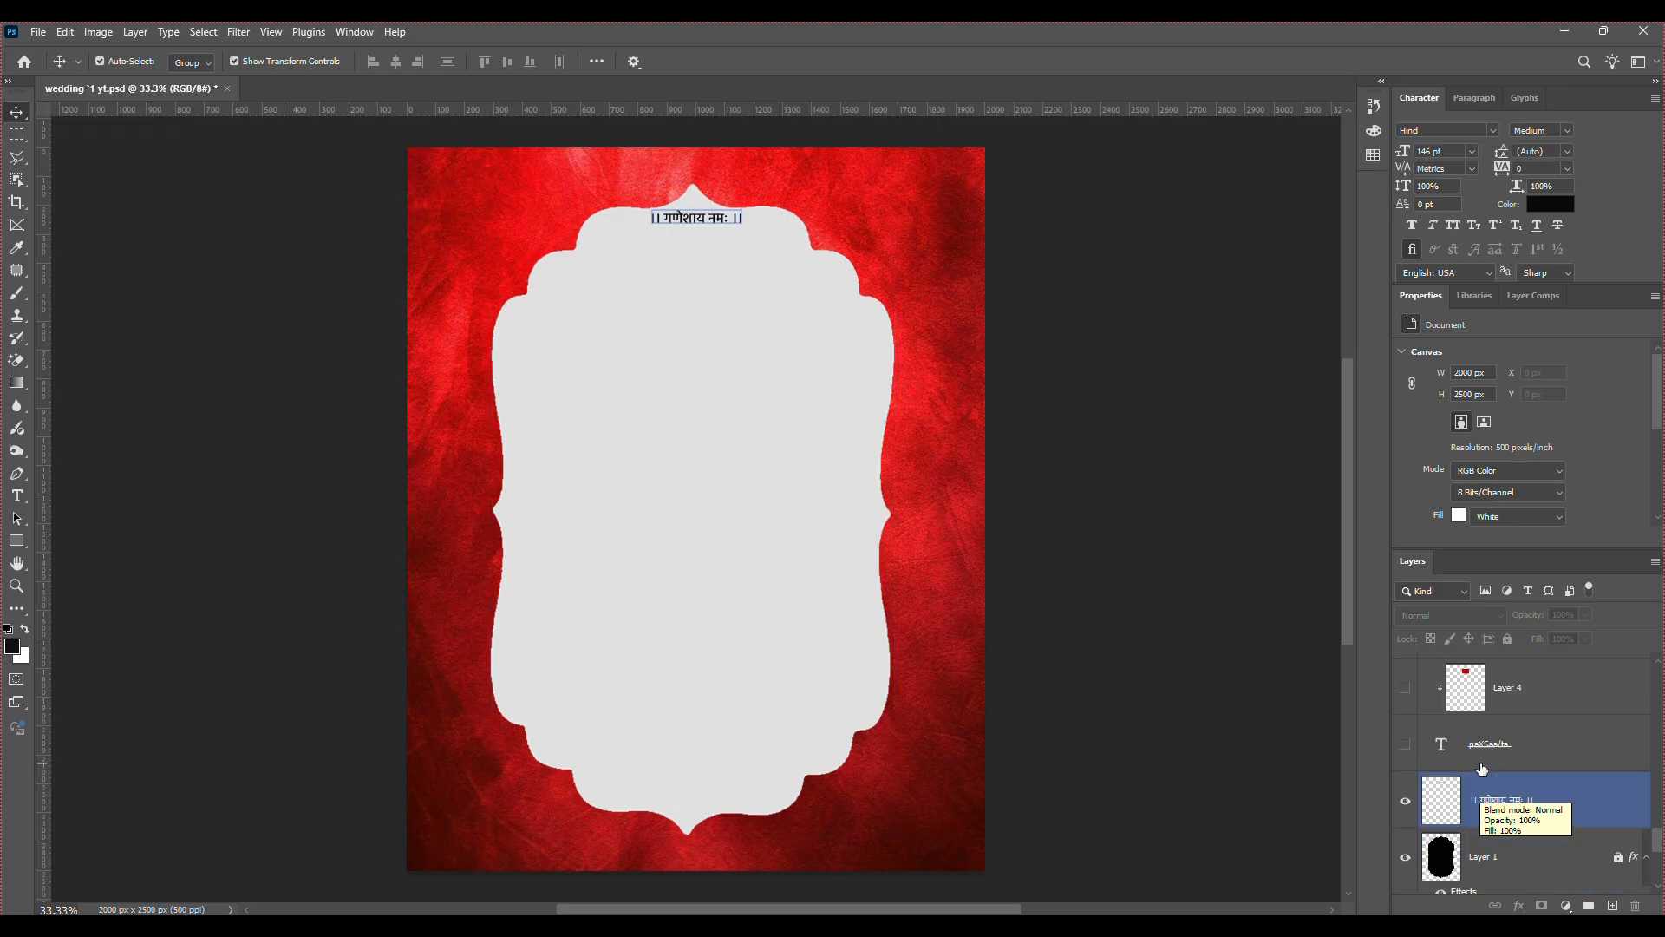
{"action": "left_click", "coordinate": [1406, 746]}
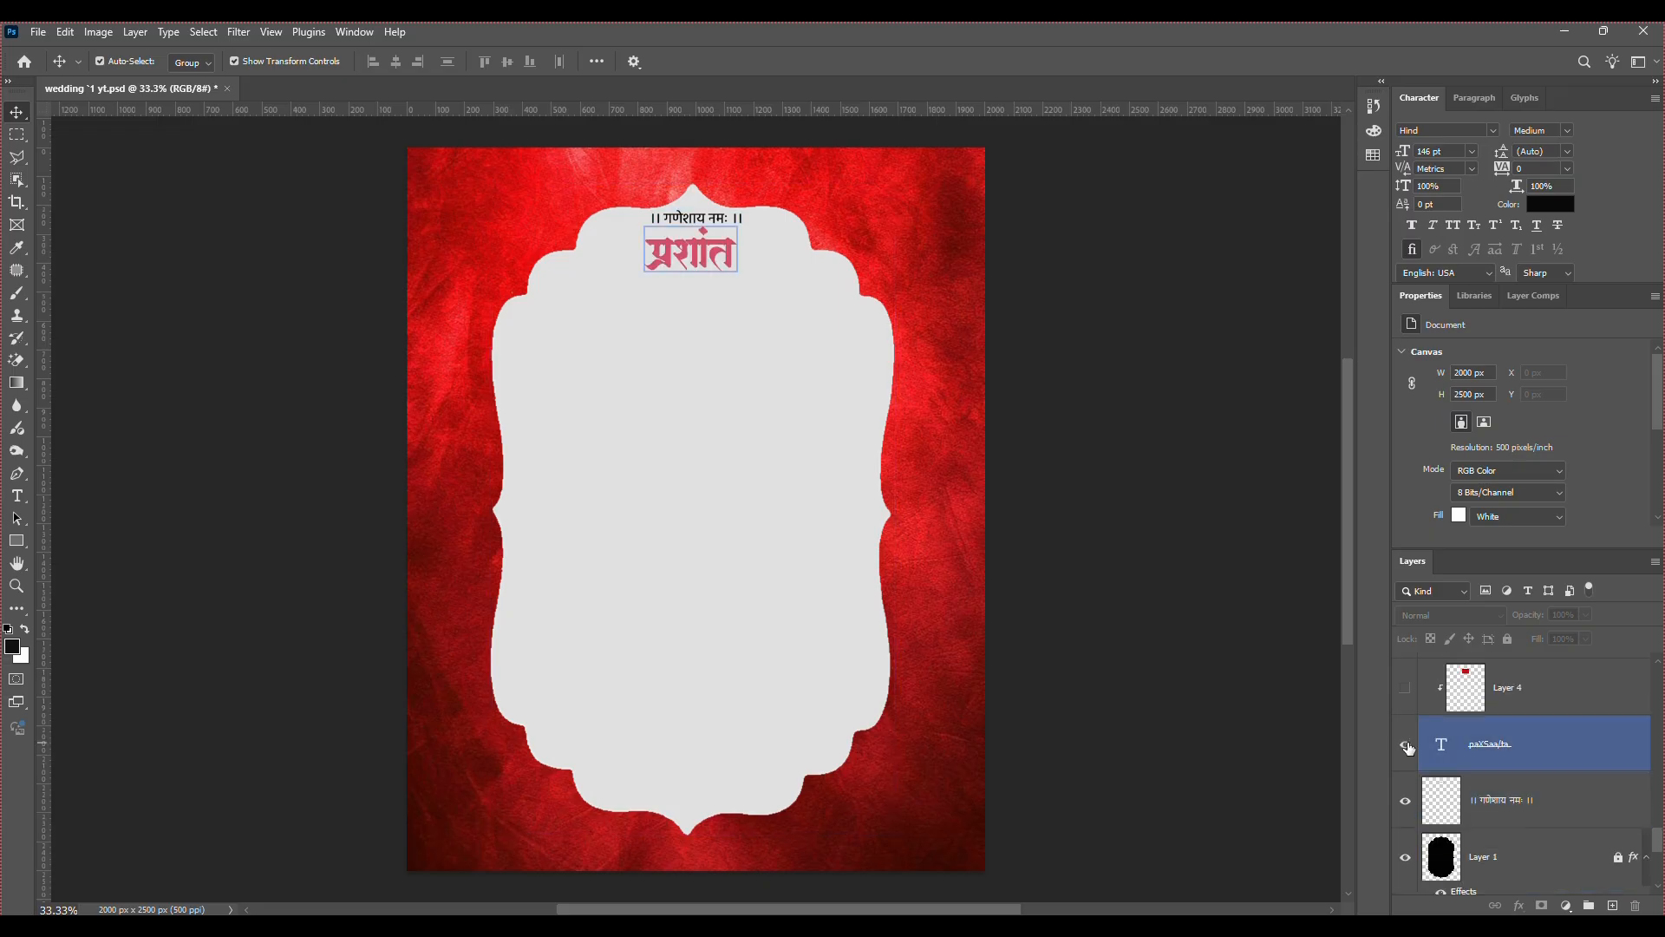
{"action": "left_click", "coordinate": [1335, 765]}
{"action": "scroll", "coordinate": [1412, 751], "scroll_direction": "up", "scroll_amount": 1}
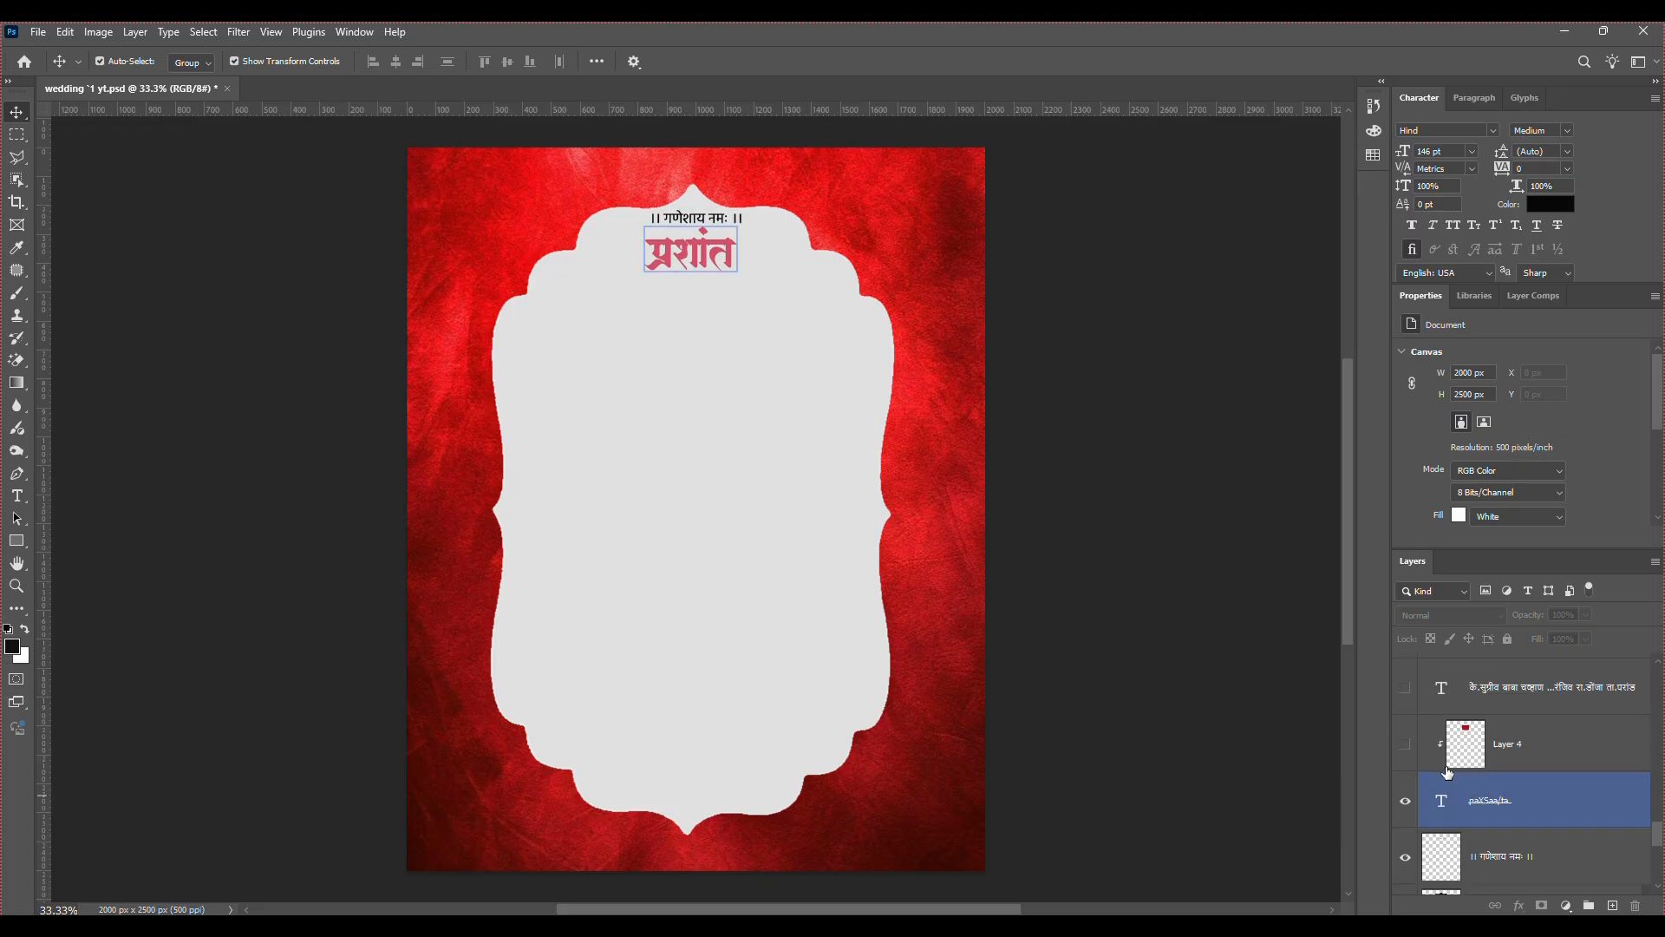
{"action": "left_click", "coordinate": [1407, 748]}
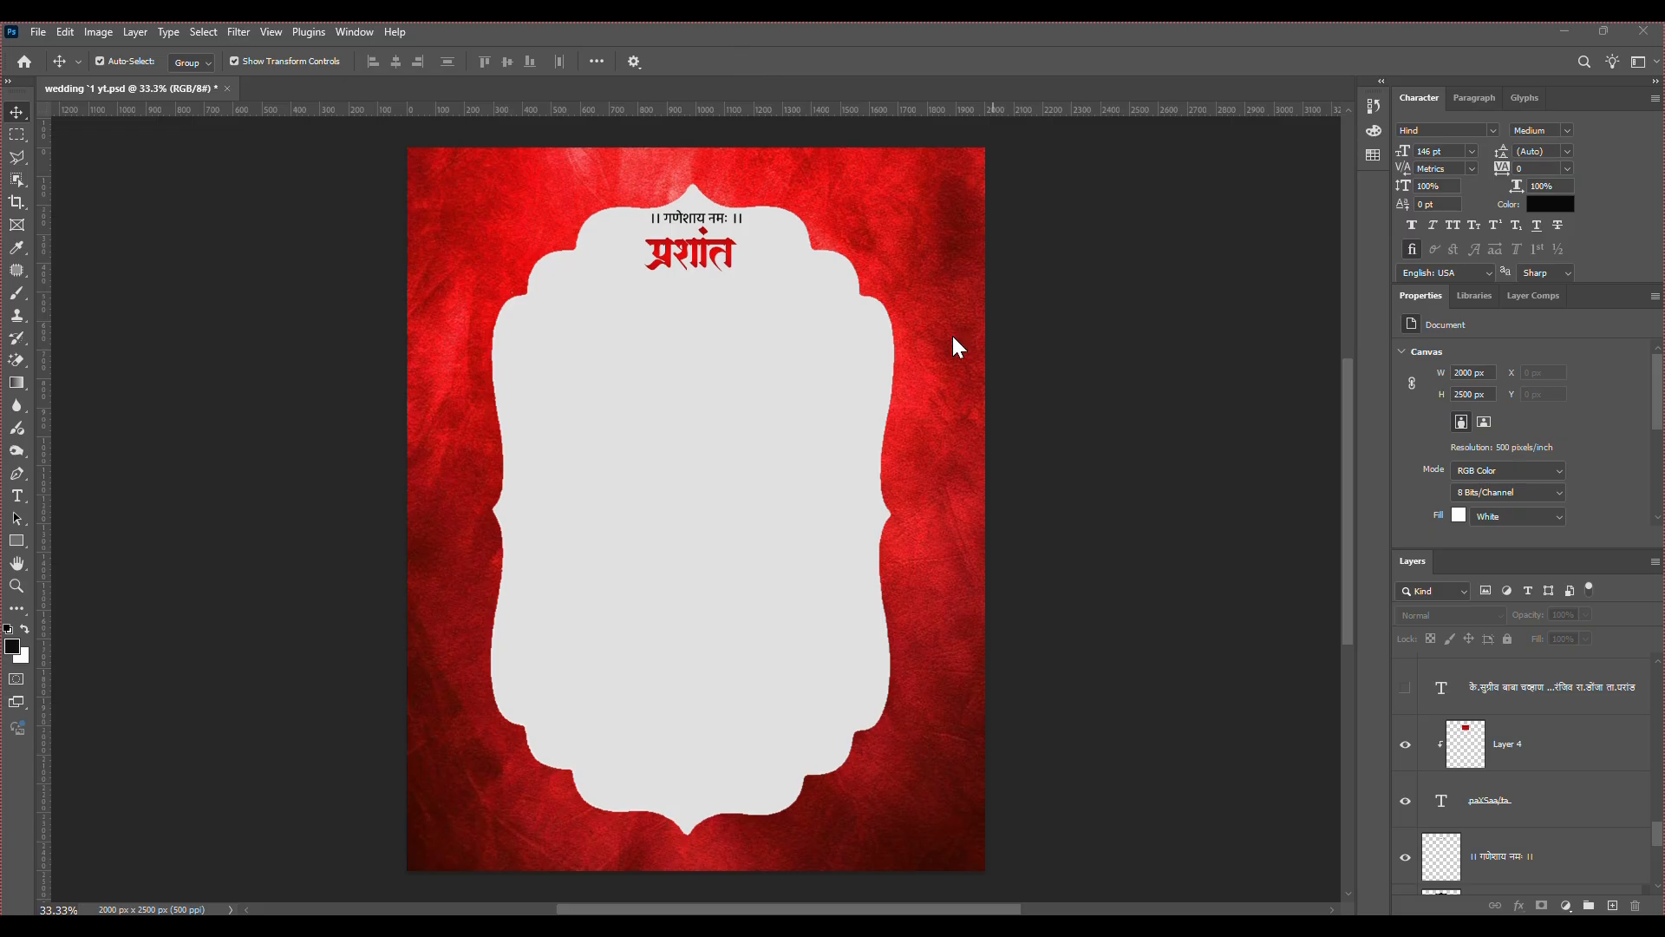
{"action": "scroll", "coordinate": [1401, 694], "scroll_direction": "up", "scroll_amount": 1}
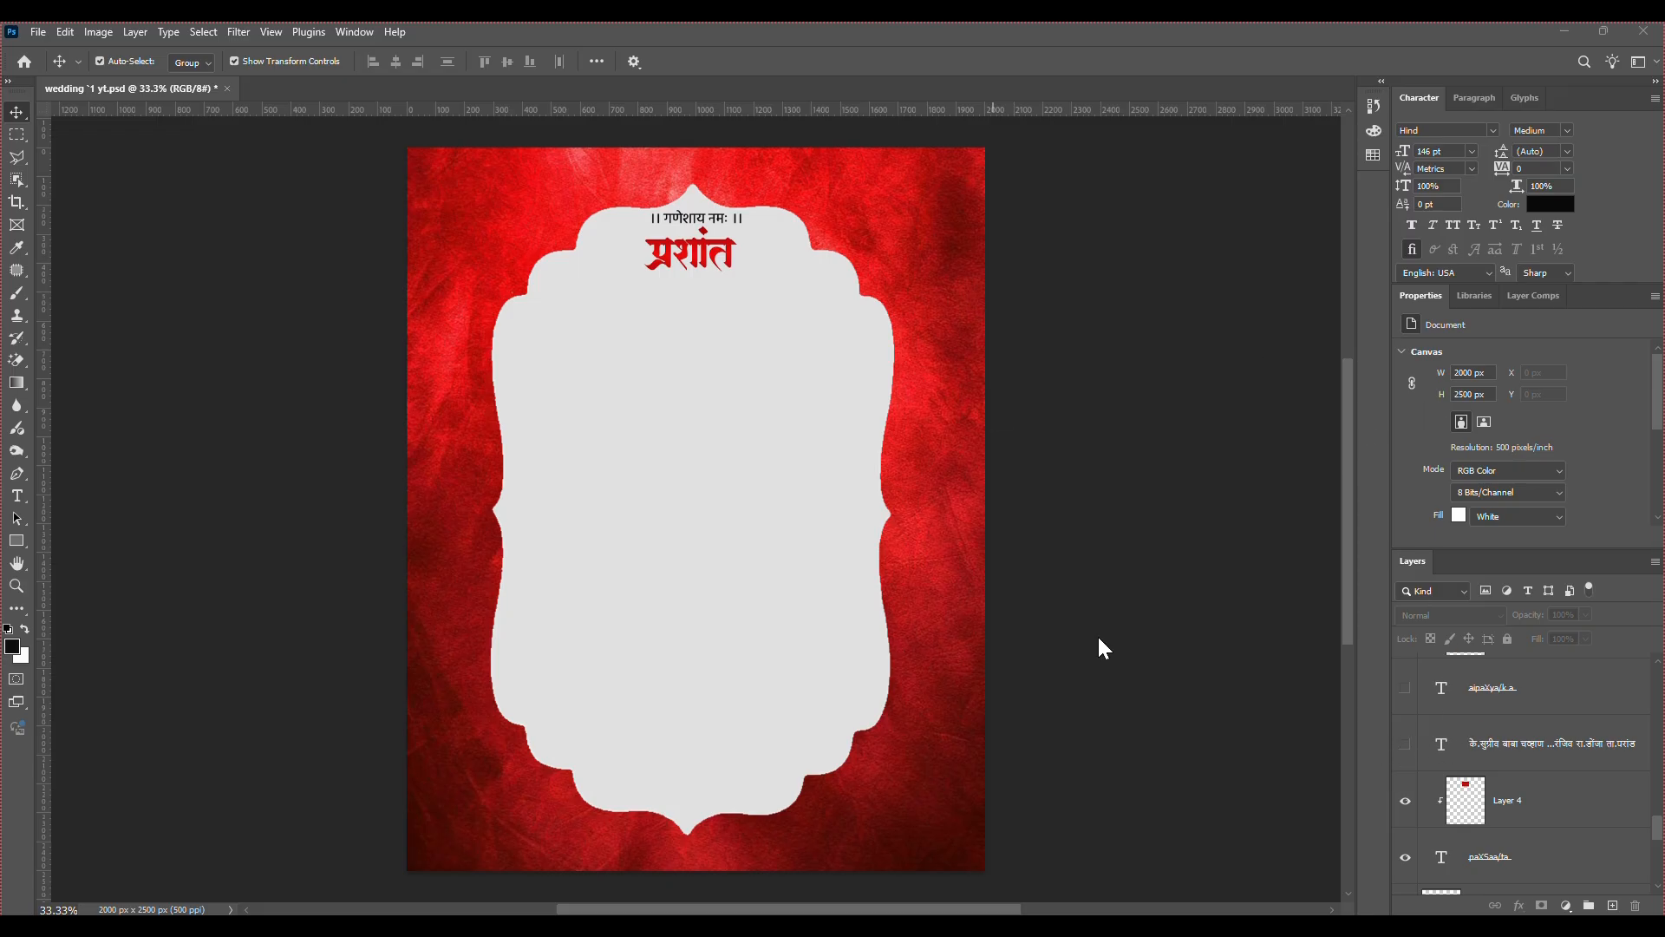
{"action": "left_click", "coordinate": [1406, 745]}
Show the bride's name text, its clipped texture on Layer 4 copy and her family details text.
{"action": "scroll", "coordinate": [1415, 785], "scroll_direction": "up", "scroll_amount": 2}
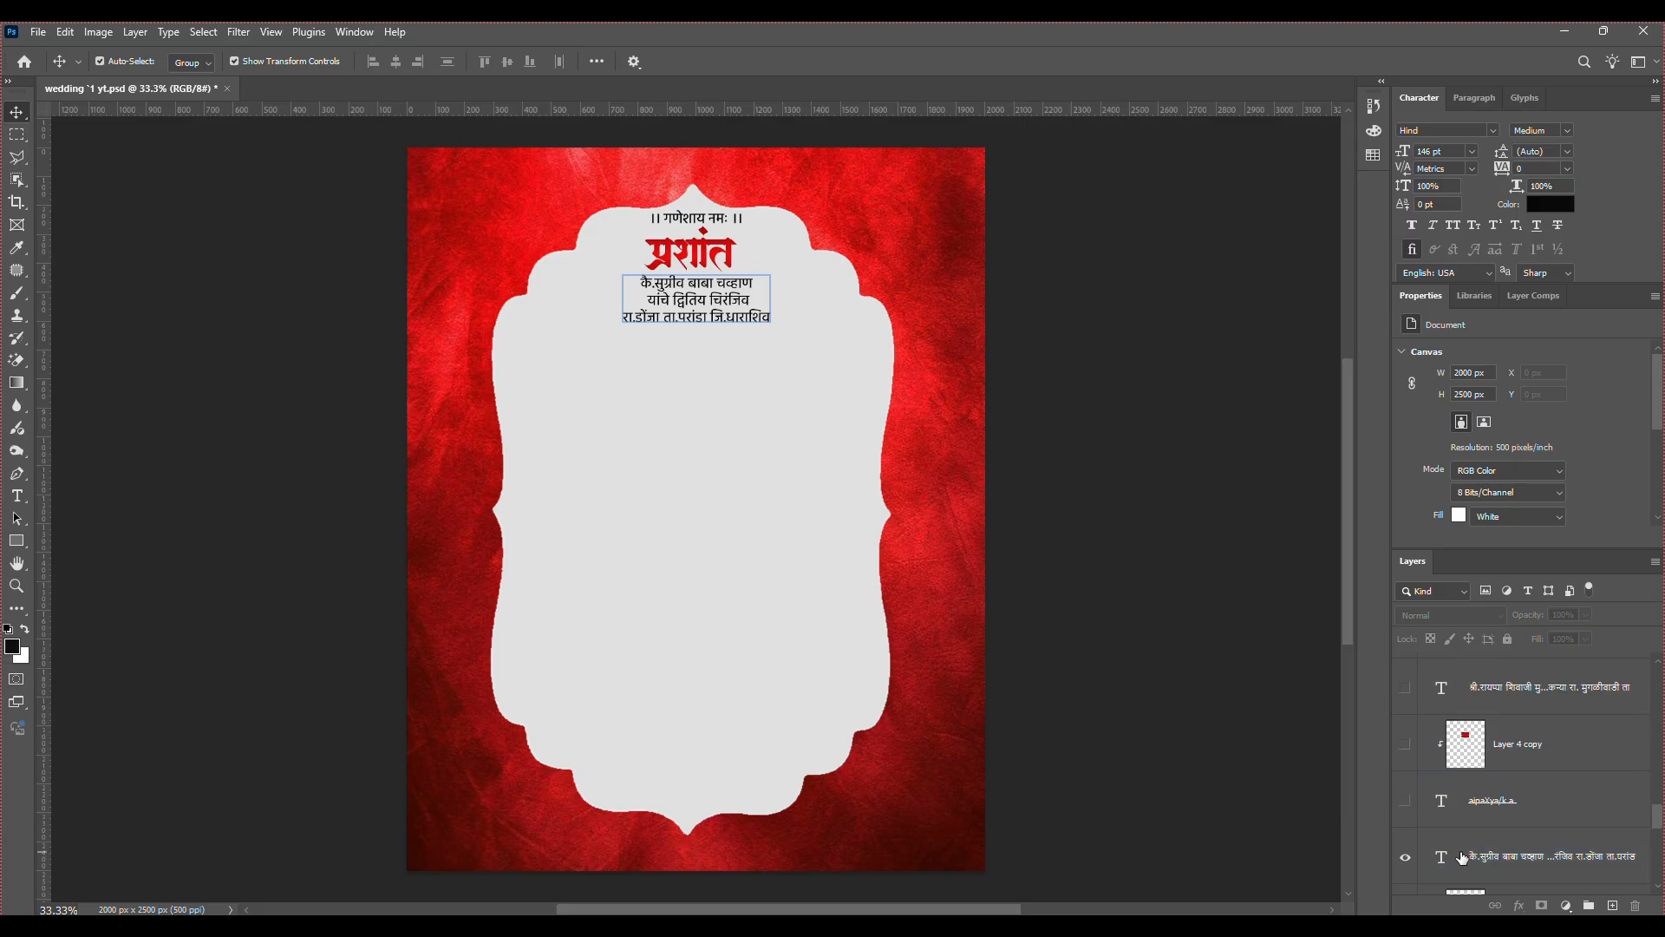
{"action": "left_click", "coordinate": [1405, 802]}
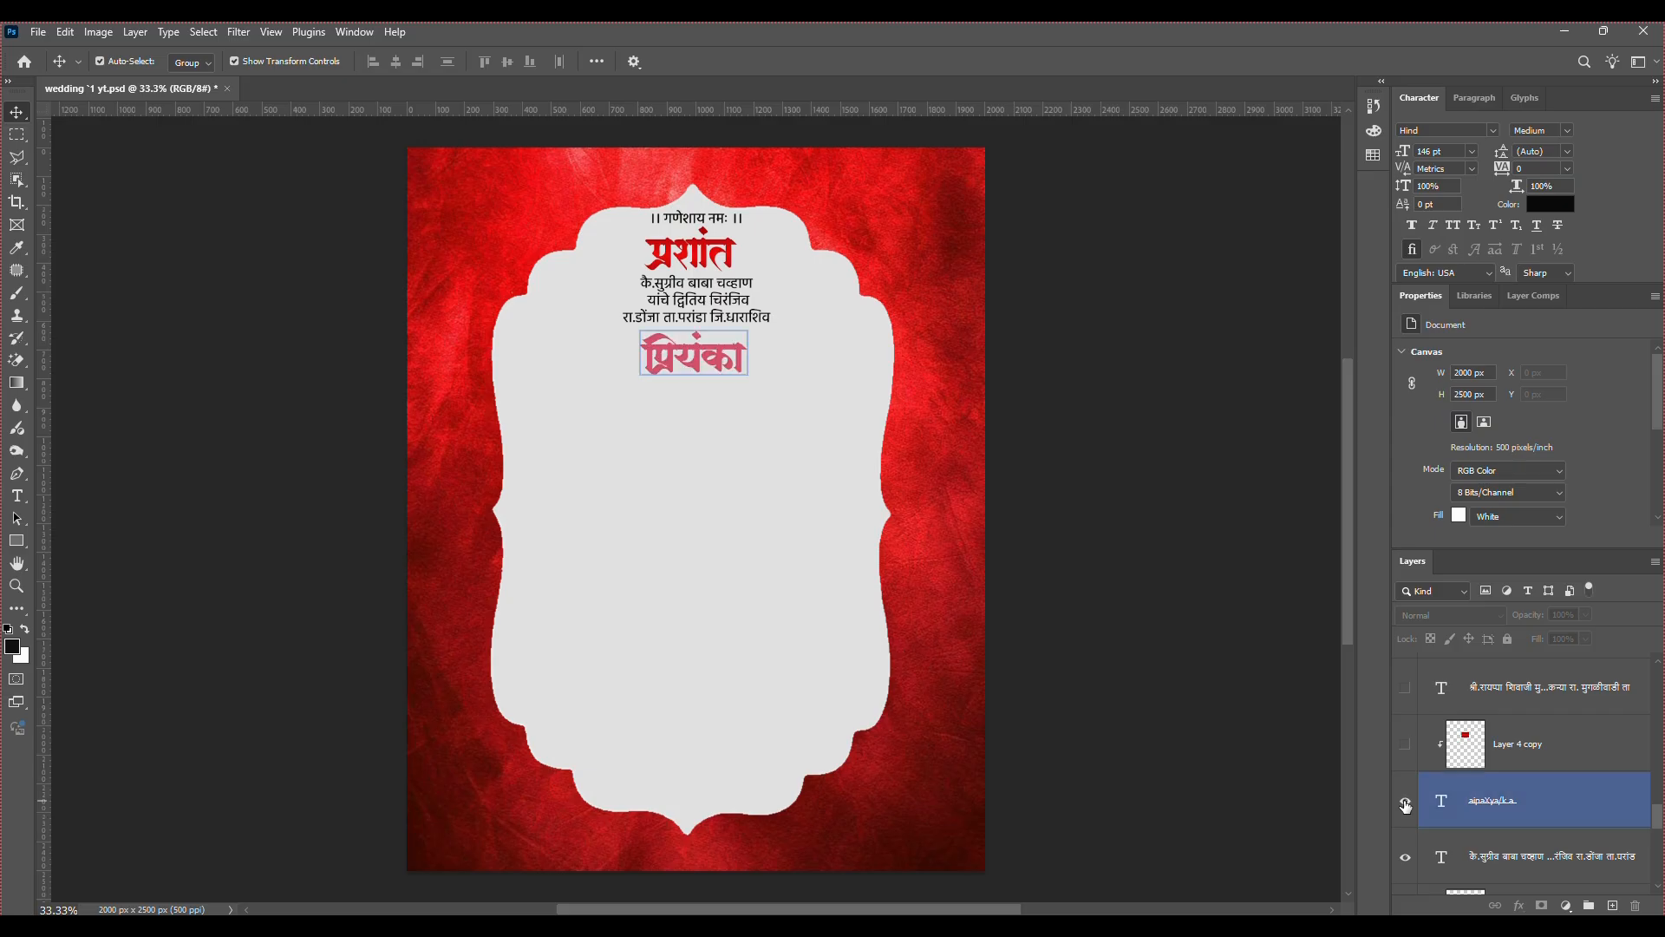
{"action": "left_click", "coordinate": [1407, 746]}
{"action": "scroll", "coordinate": [1407, 746], "scroll_direction": "up", "scroll_amount": 1}
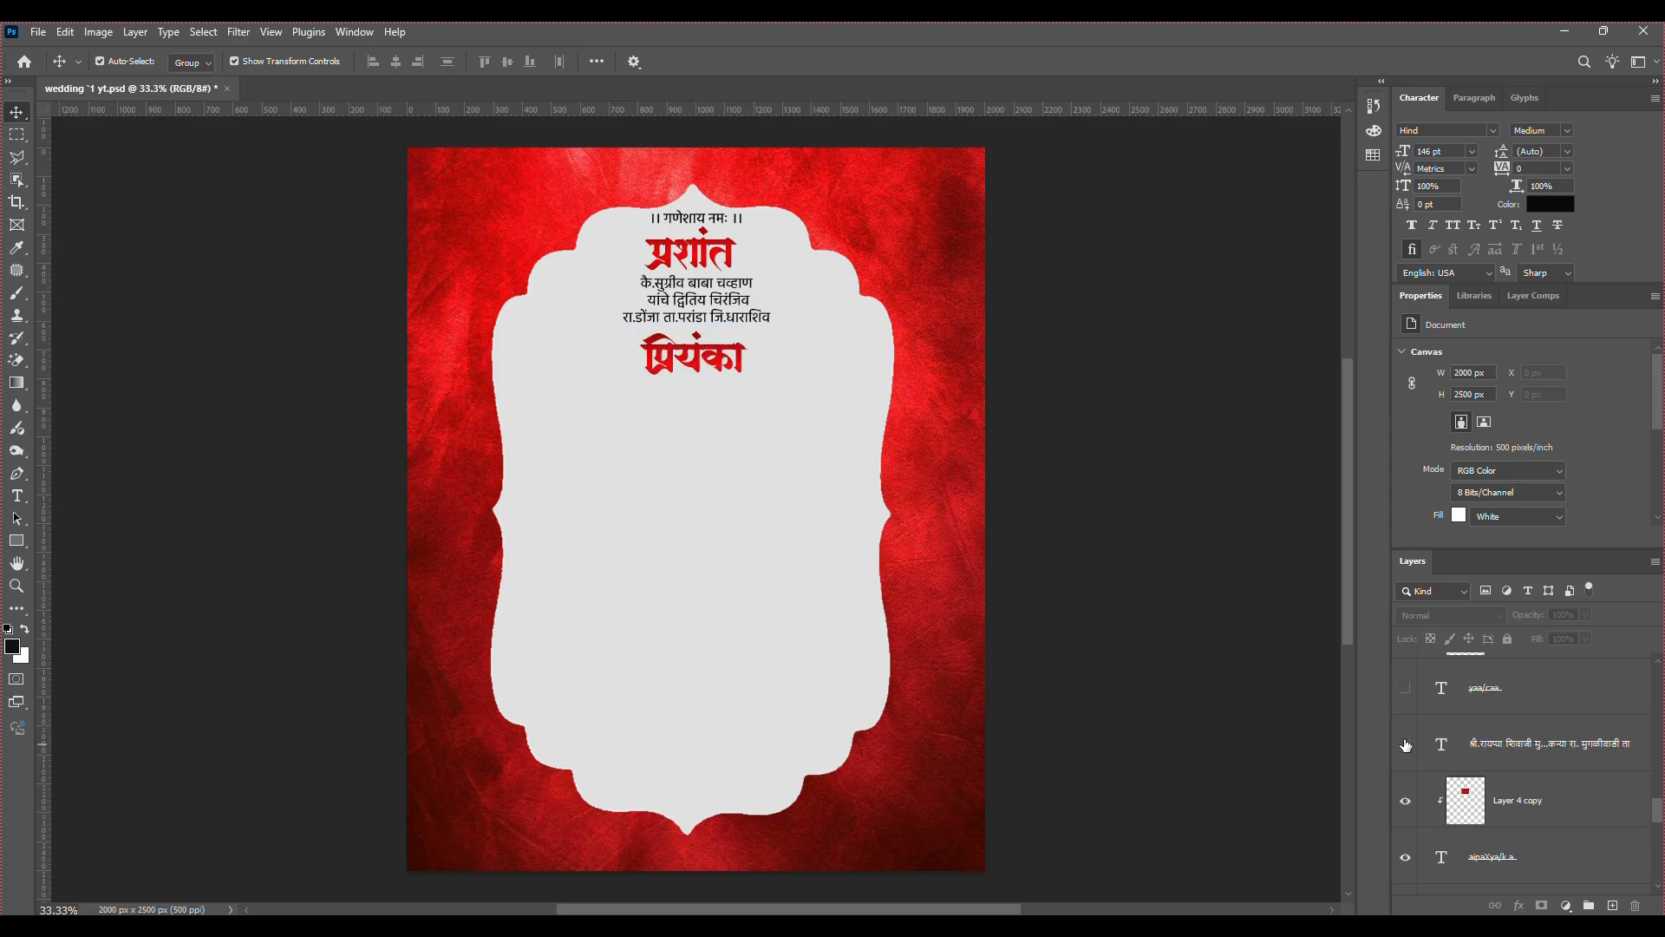
{"action": "left_click", "coordinate": [1406, 746]}
Show the शुभविवाह calligraphy on Layer 2 together with its clipped red texture on Layer 5.
{"action": "scroll", "coordinate": [1407, 746], "scroll_direction": "up", "scroll_amount": 2}
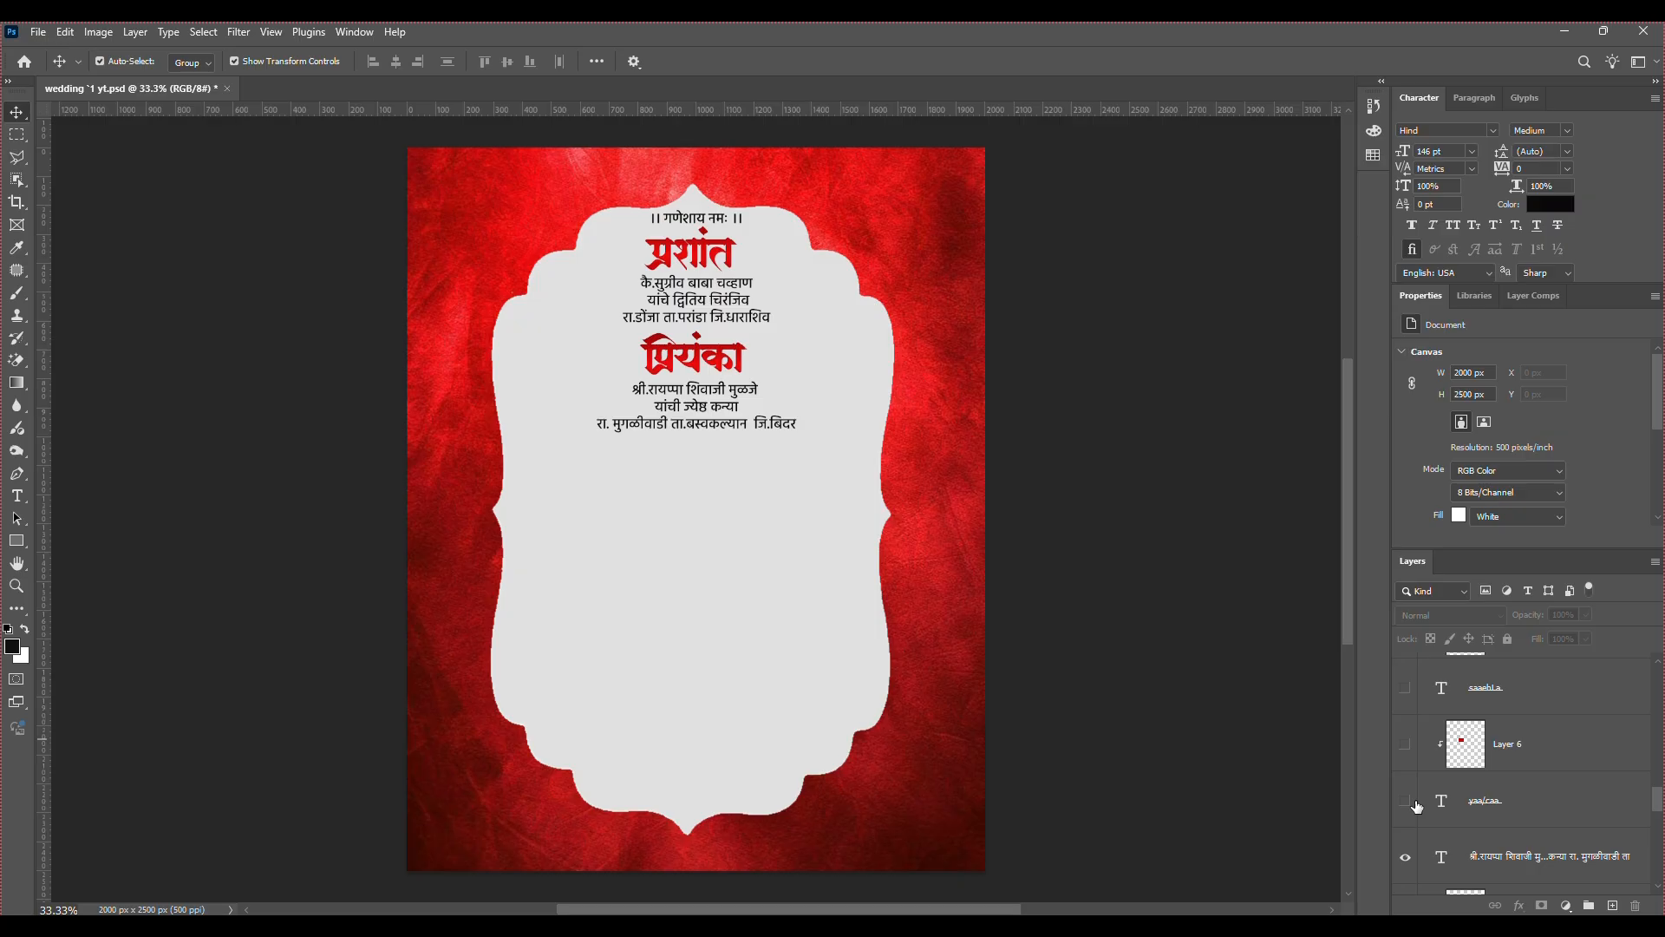
{"action": "scroll", "coordinate": [1444, 813], "scroll_direction": "up", "scroll_amount": 2}
{"action": "scroll", "coordinate": [1473, 841], "scroll_direction": "up", "scroll_amount": 1}
{"action": "left_click", "coordinate": [1407, 745]}
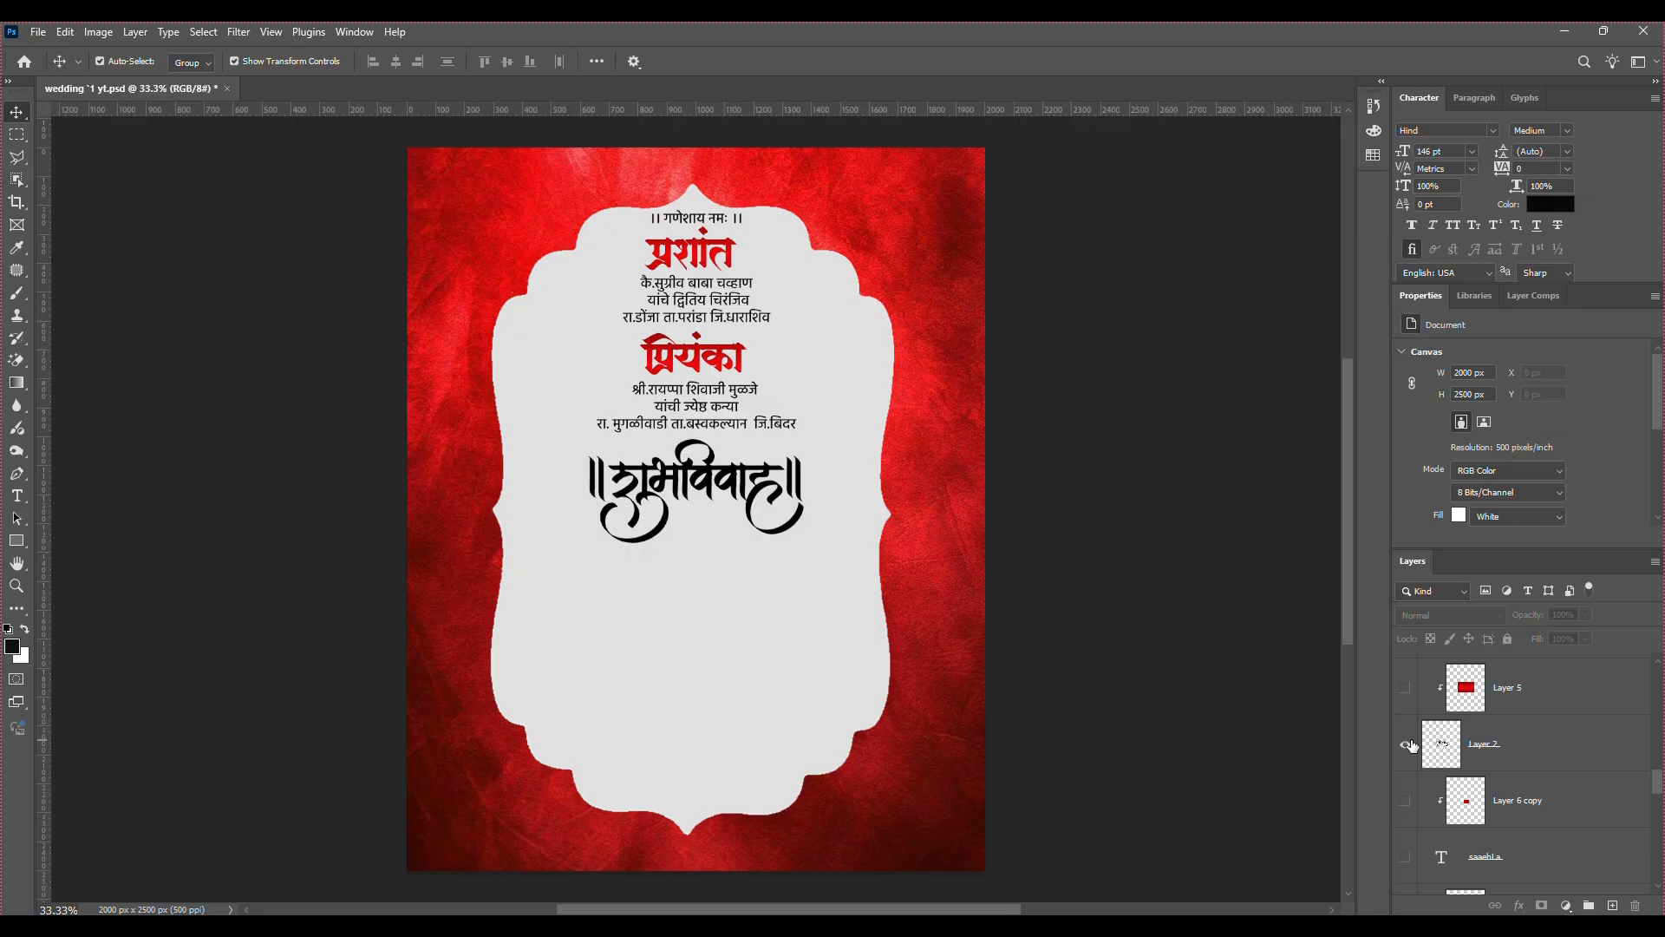
{"action": "left_click", "coordinate": [1411, 746]}
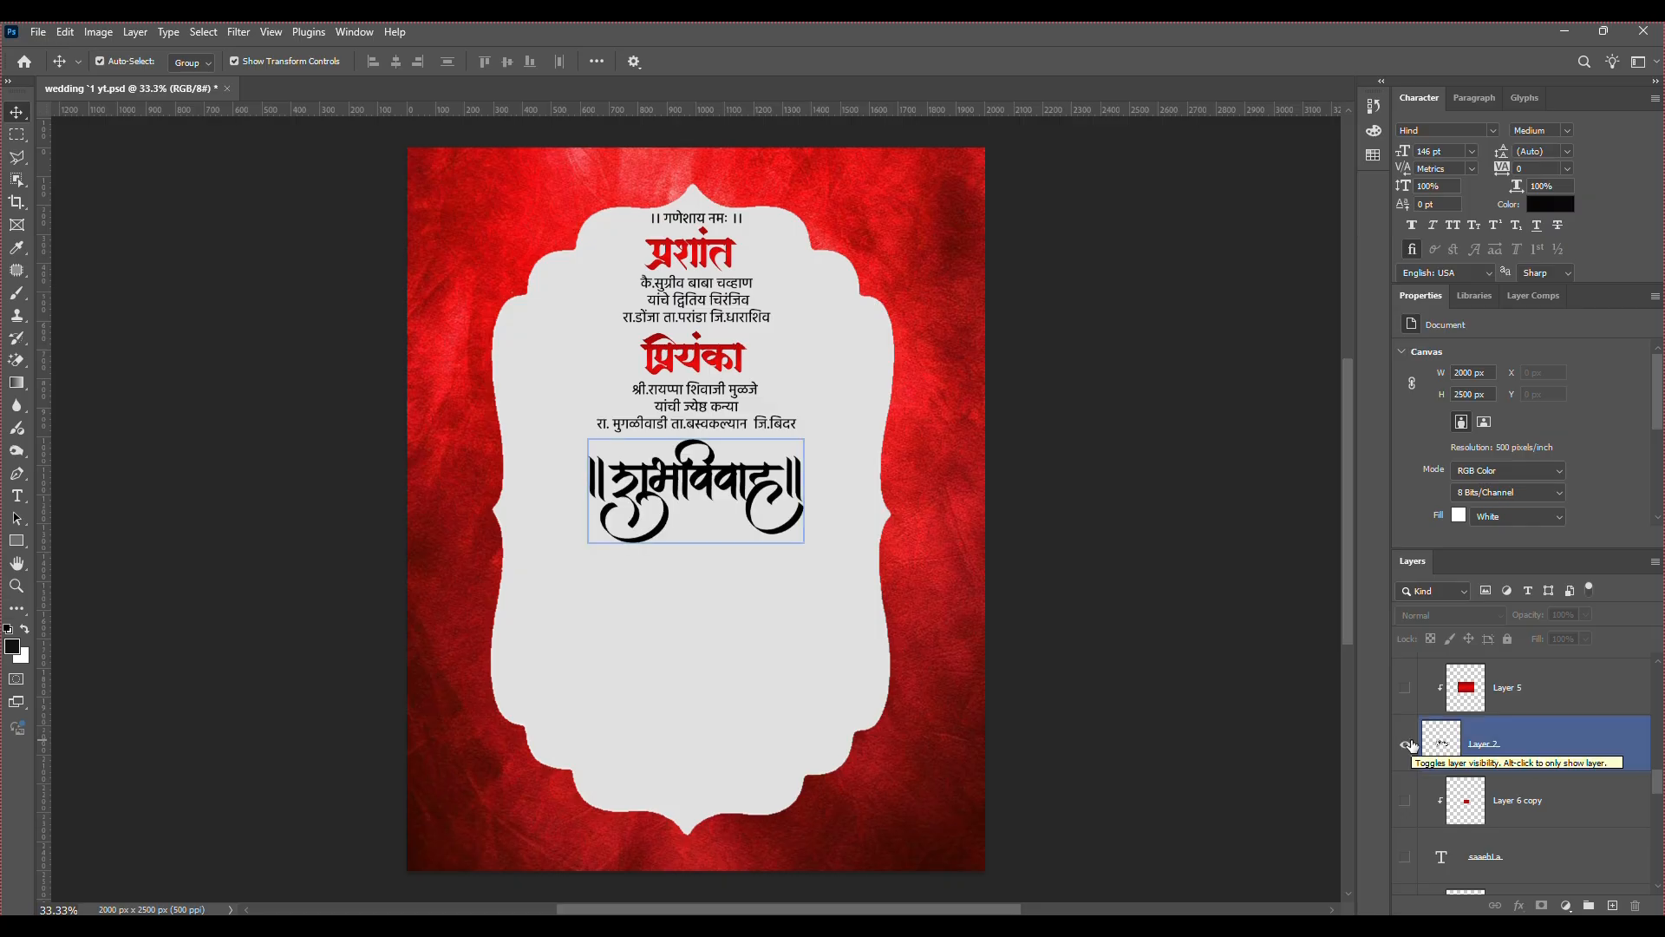
{"action": "left_click", "coordinate": [1405, 688]}
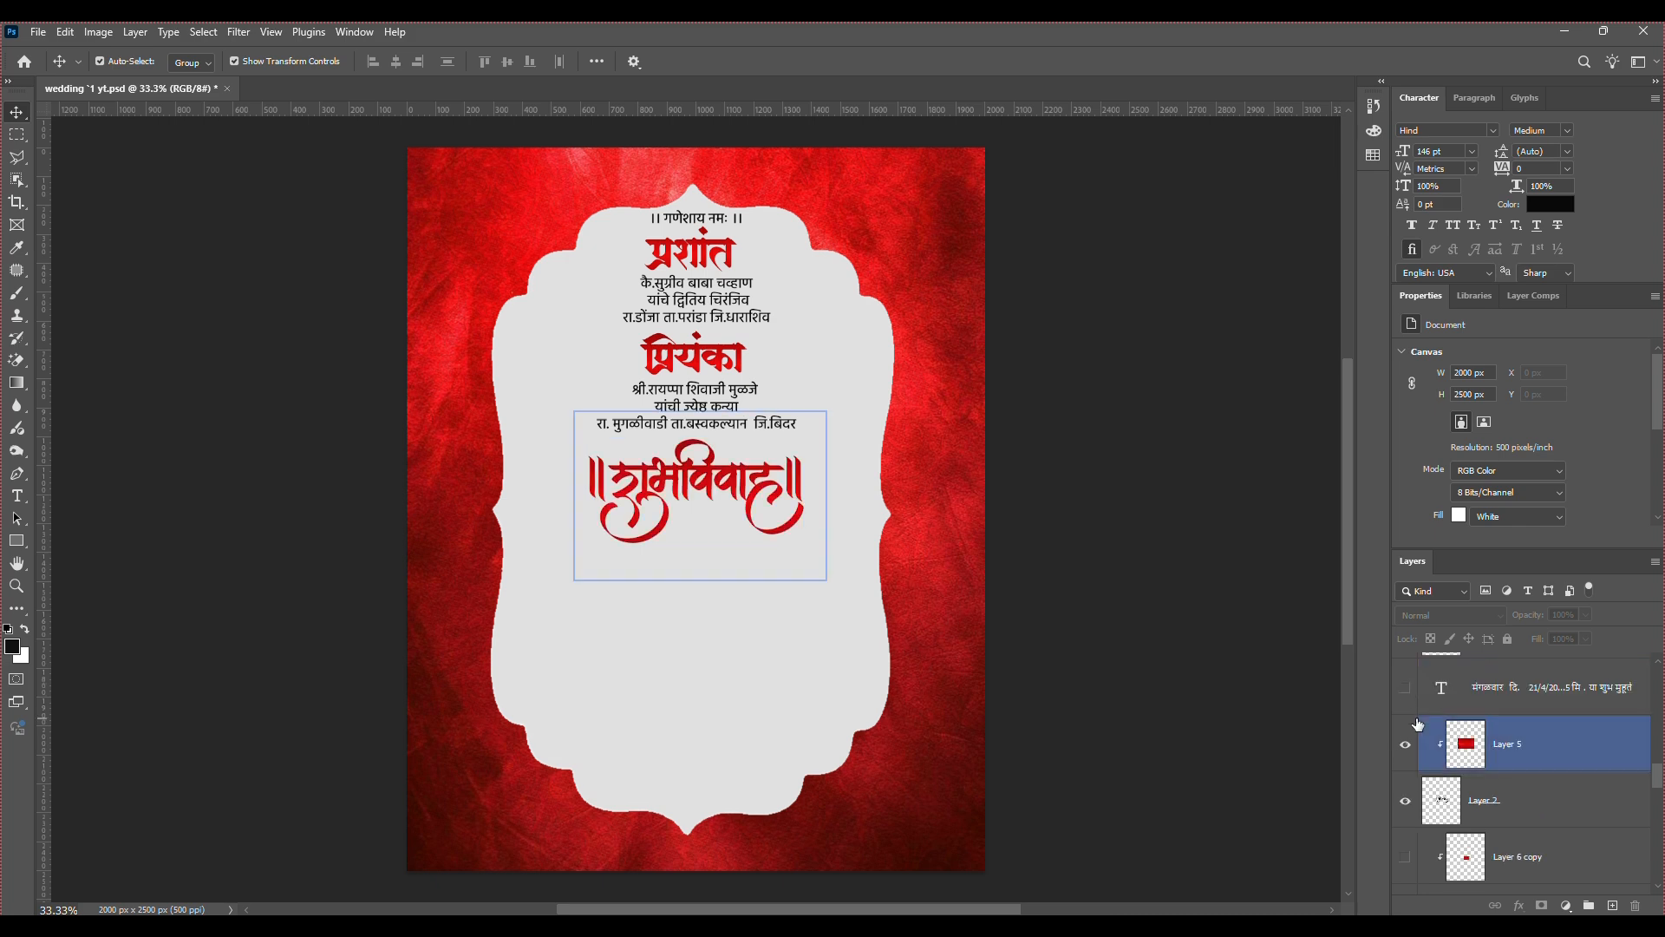
Show the words यांचा and सोहळा around the calligraphy, with their clipped textures on Layer 6 and Layer 6 copy.
{"action": "left_click", "coordinate": [1405, 770]}
{"action": "scroll", "coordinate": [1405, 770], "scroll_direction": "down", "scroll_amount": 1}
{"action": "left_click", "coordinate": [1407, 801]}
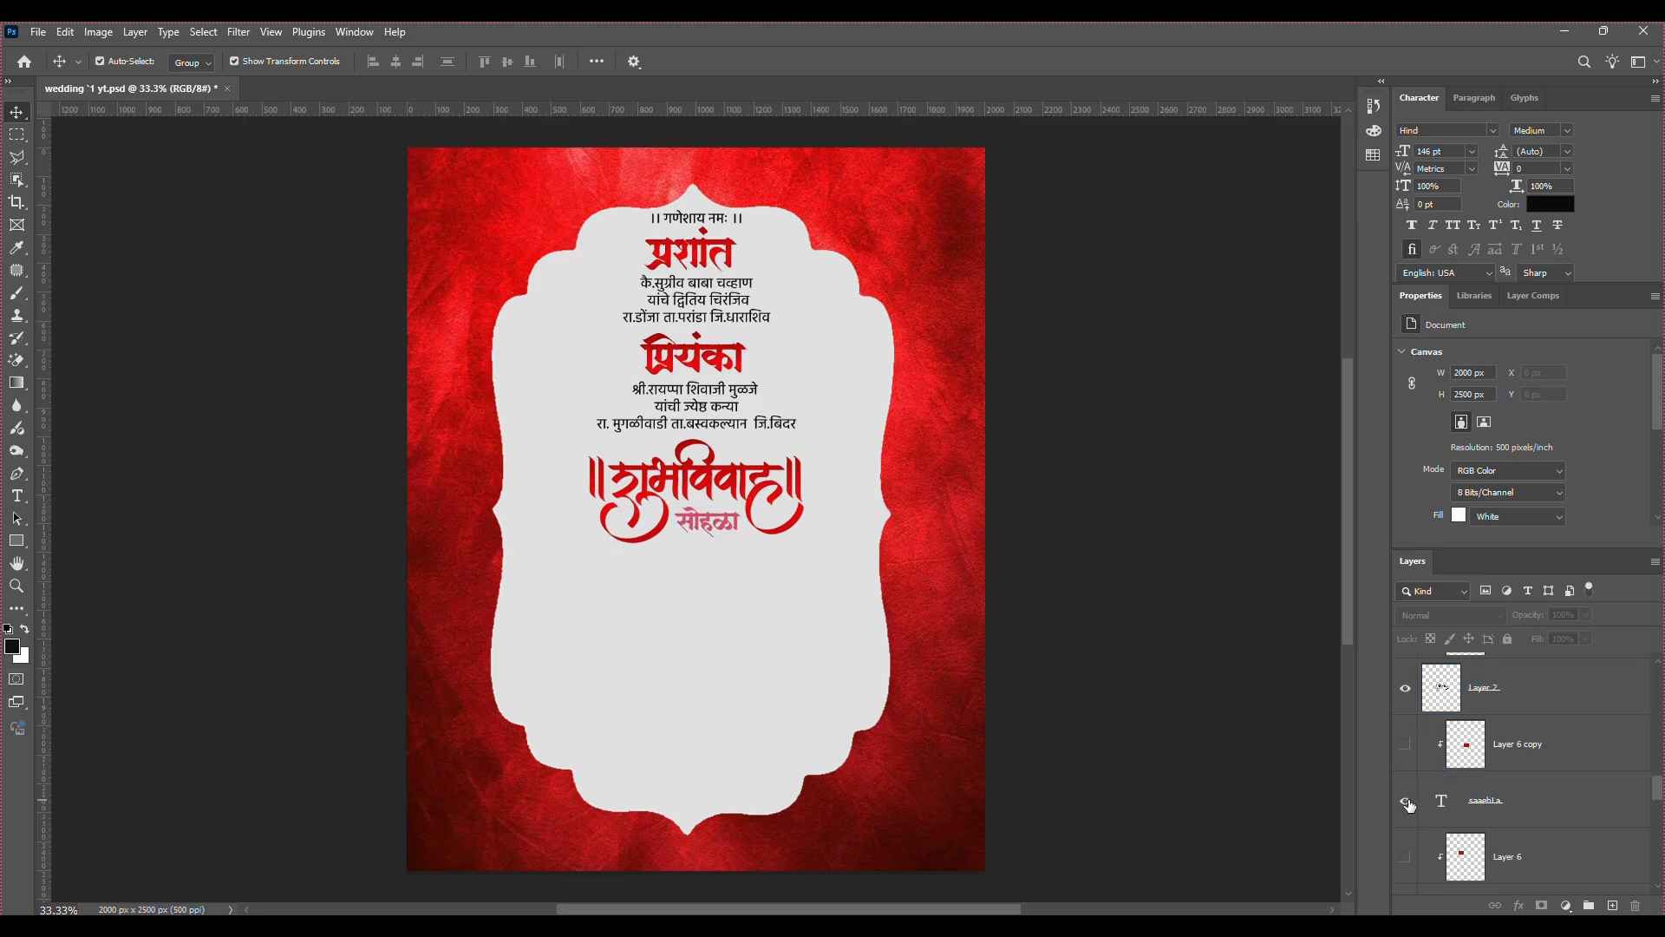
{"action": "left_click", "coordinate": [1405, 855]}
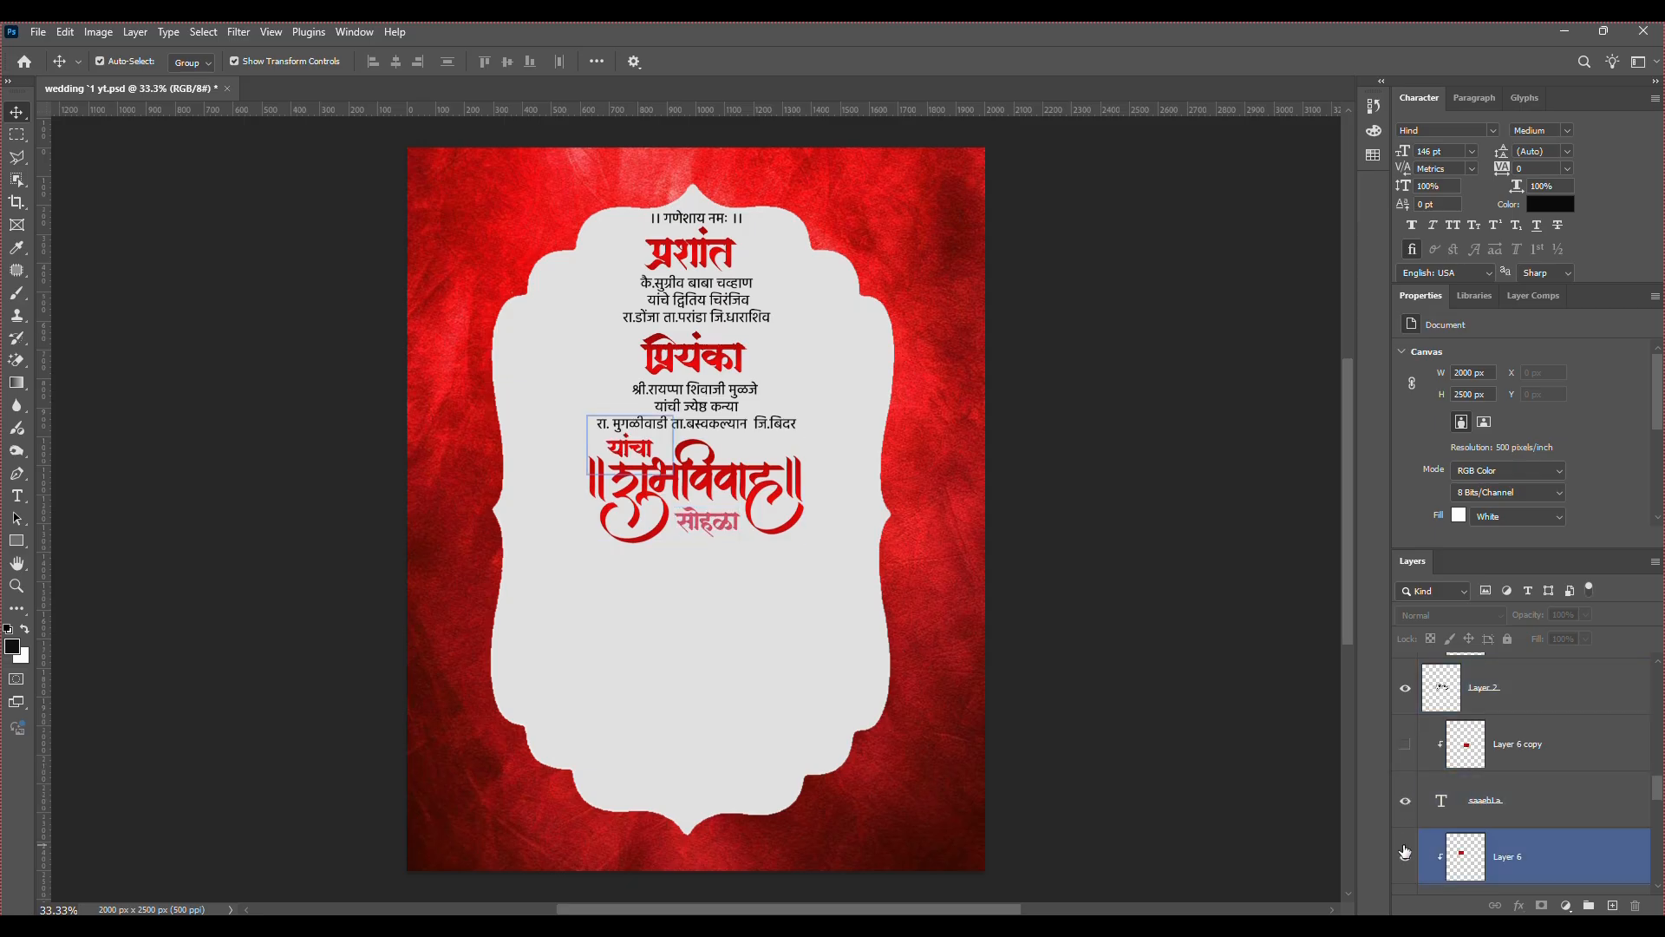
{"action": "left_click", "coordinate": [1405, 744]}
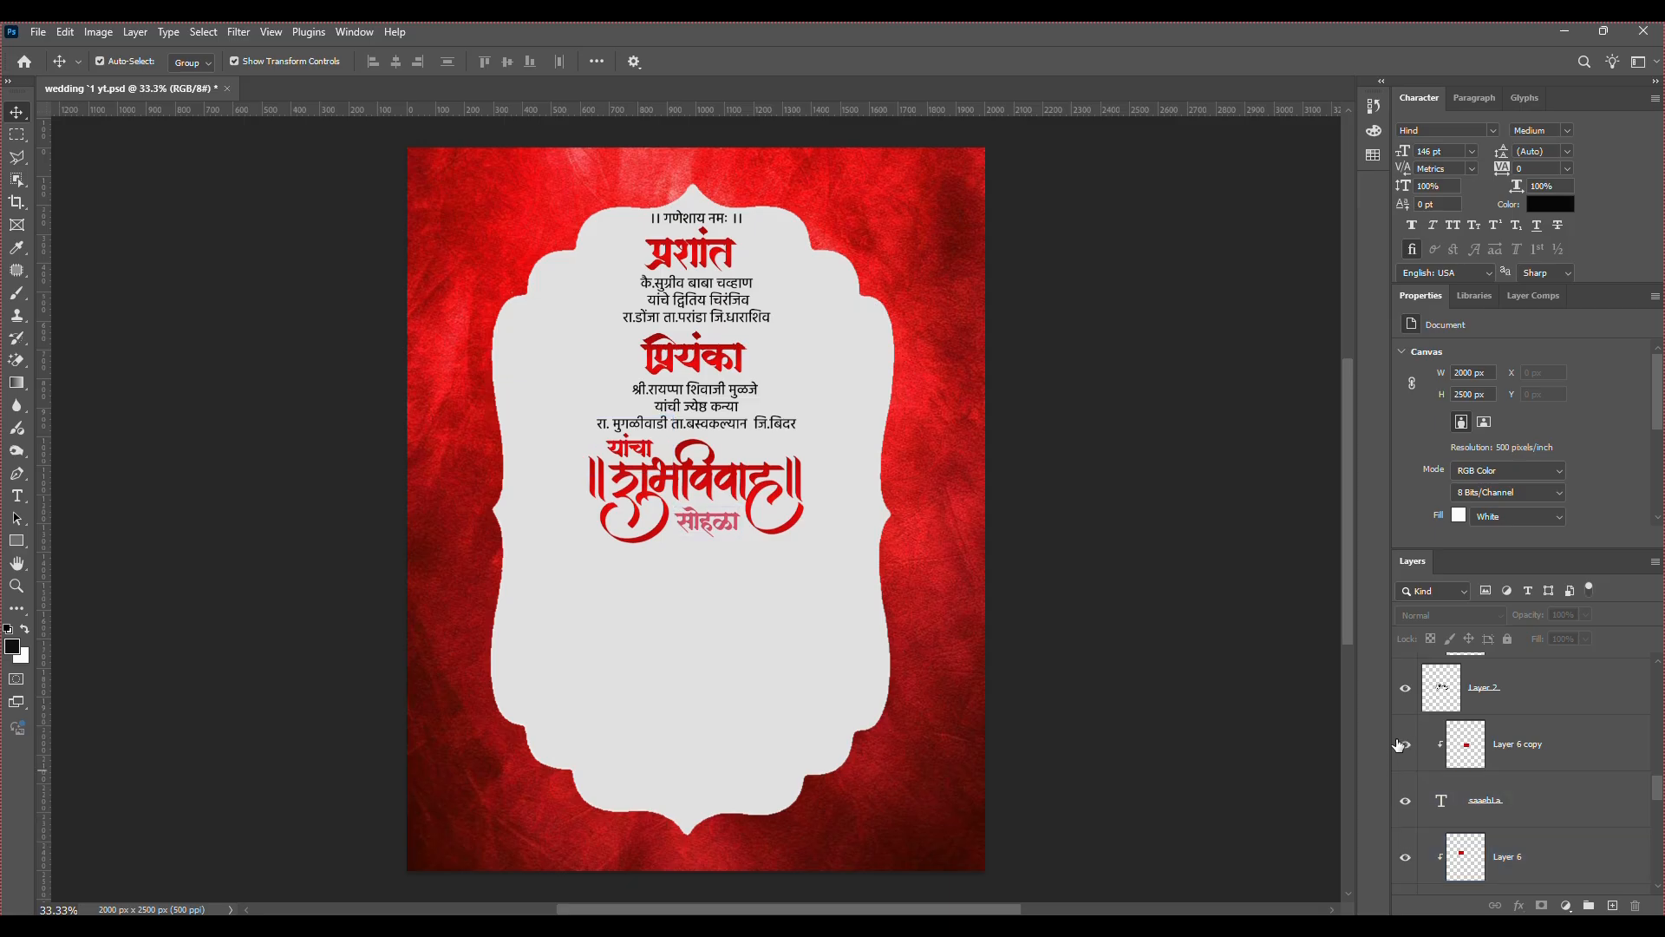
{"action": "left_click", "coordinate": [1443, 741]}
{"action": "left_click", "coordinate": [1308, 613]}
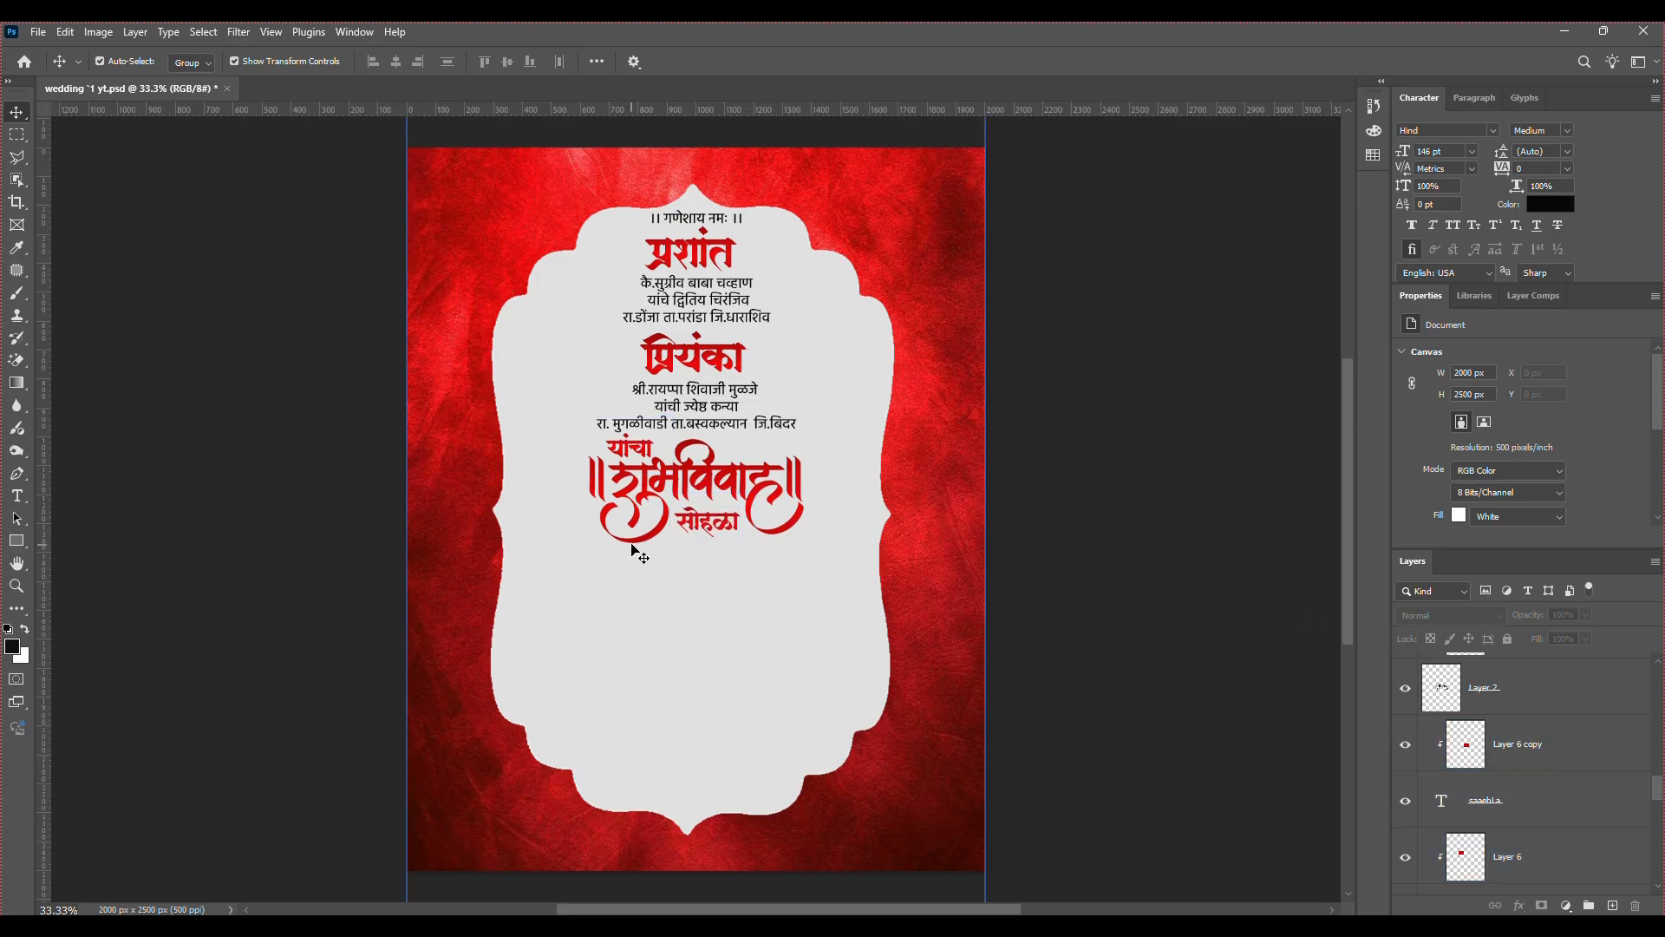
{"action": "scroll", "coordinate": [661, 527], "scroll_direction": "up", "scroll_amount": 5}
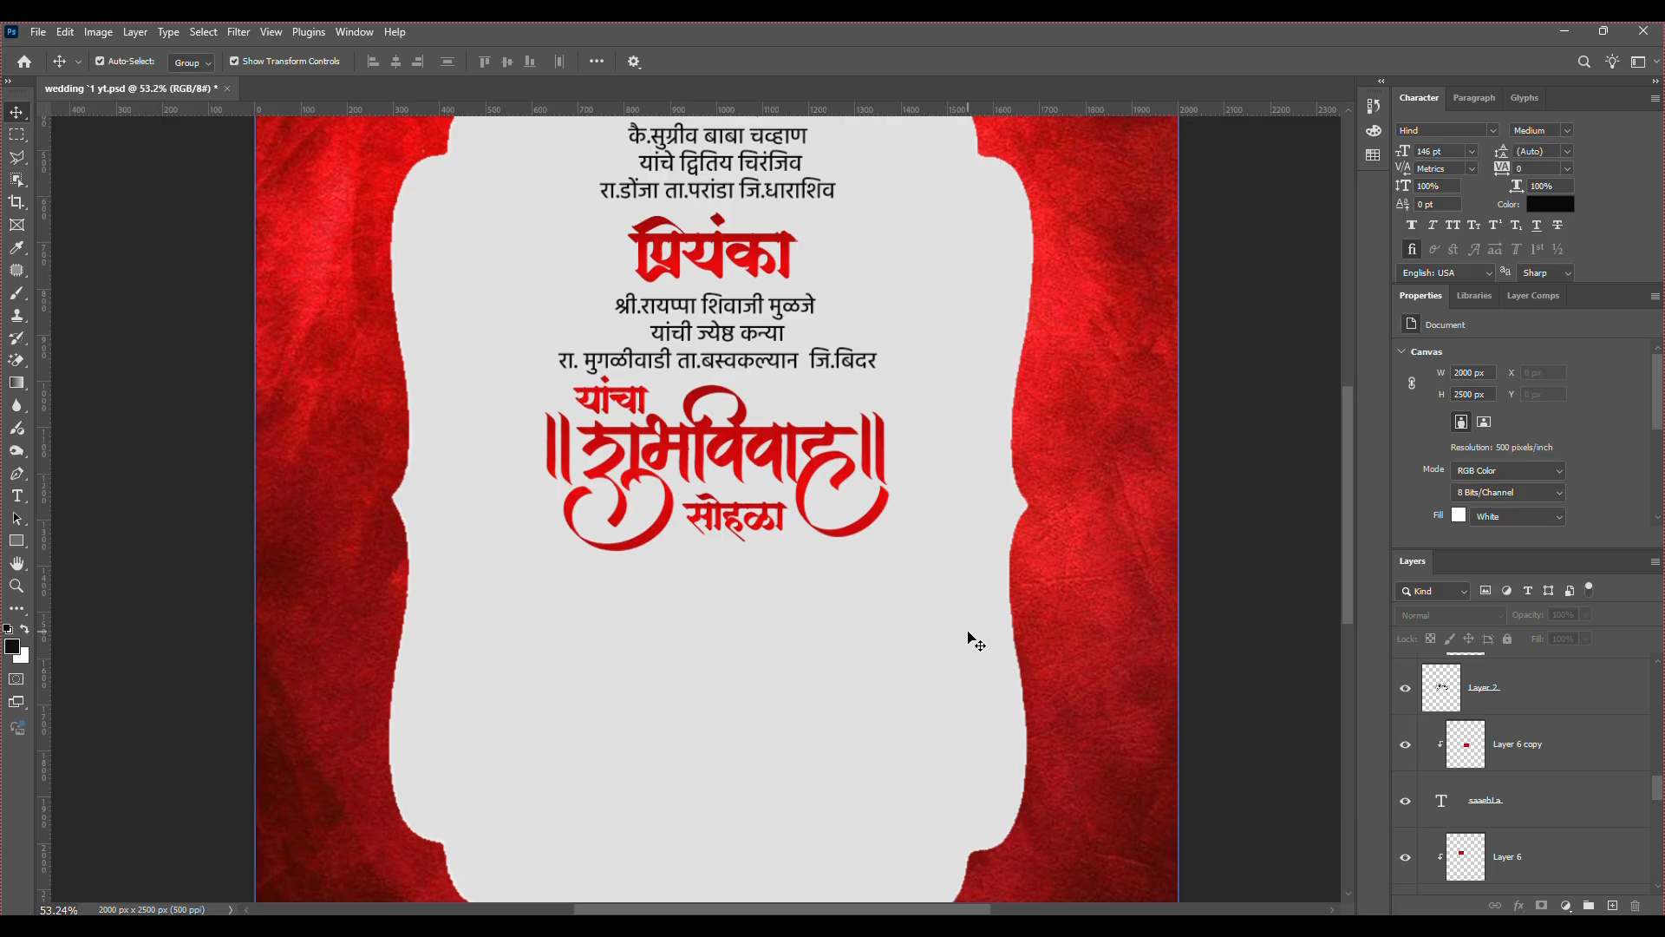
{"action": "key", "text": "ctrl+0"}
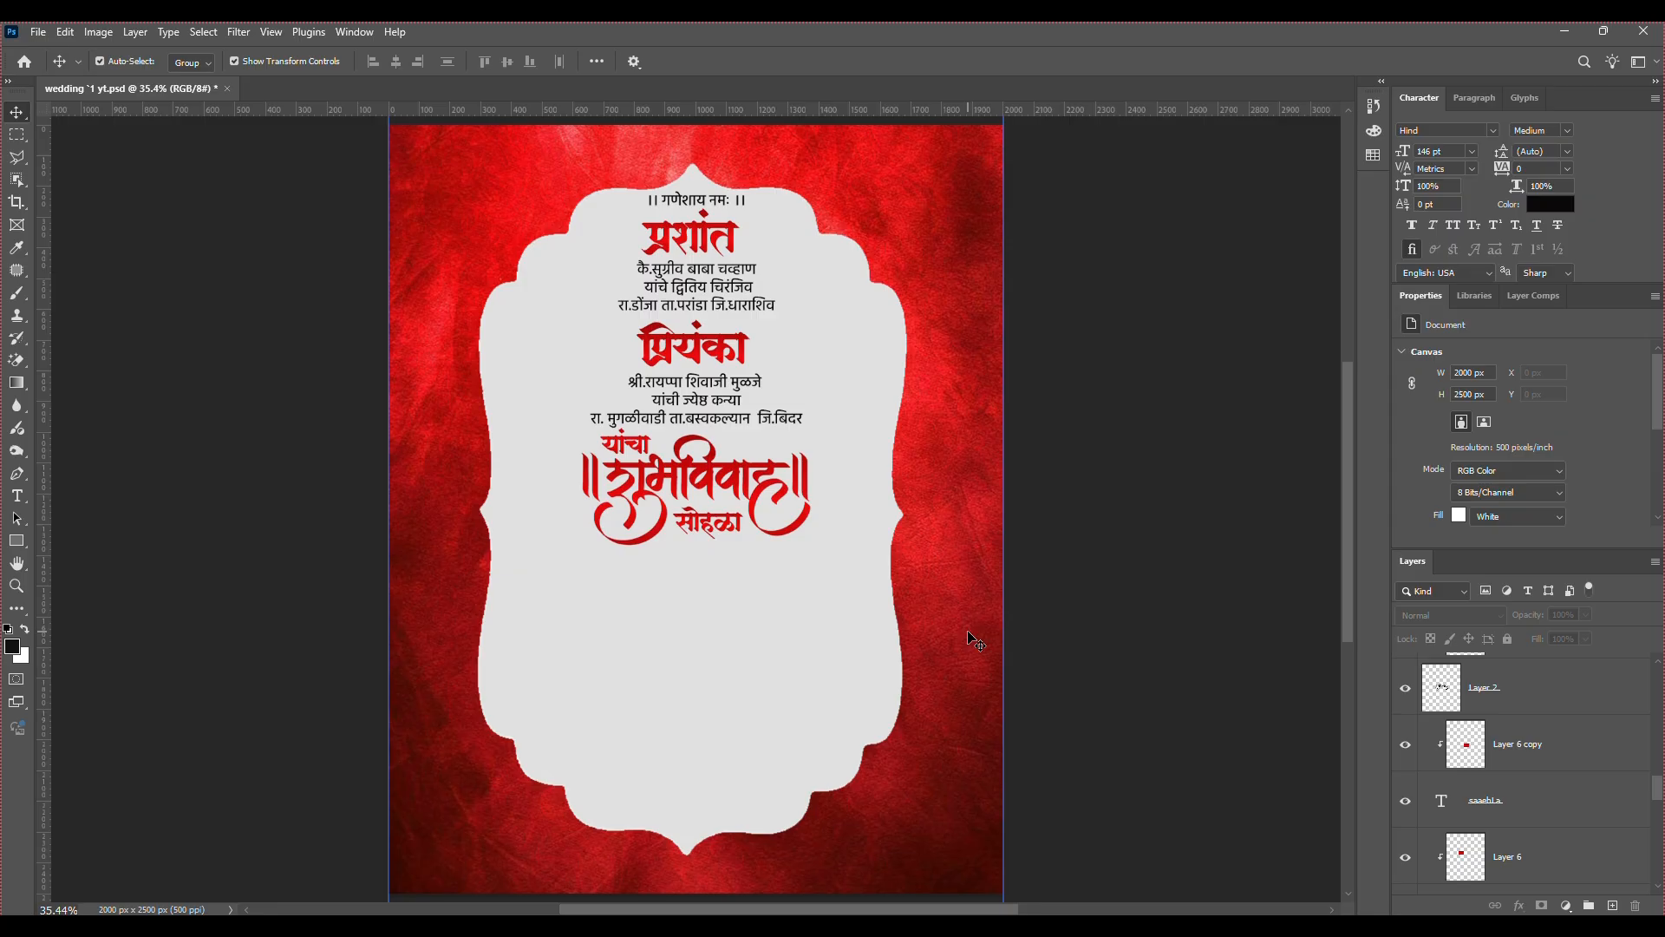
Show the wedding date, time and invitation text beginning मंगळवार दि. 21/4/2026 below the शुभविवाह calligraphy.
{"action": "left_click", "coordinate": [1492, 793]}
{"action": "scroll", "coordinate": [1501, 798], "scroll_direction": "up", "scroll_amount": 2}
{"action": "left_click", "coordinate": [1509, 803]}
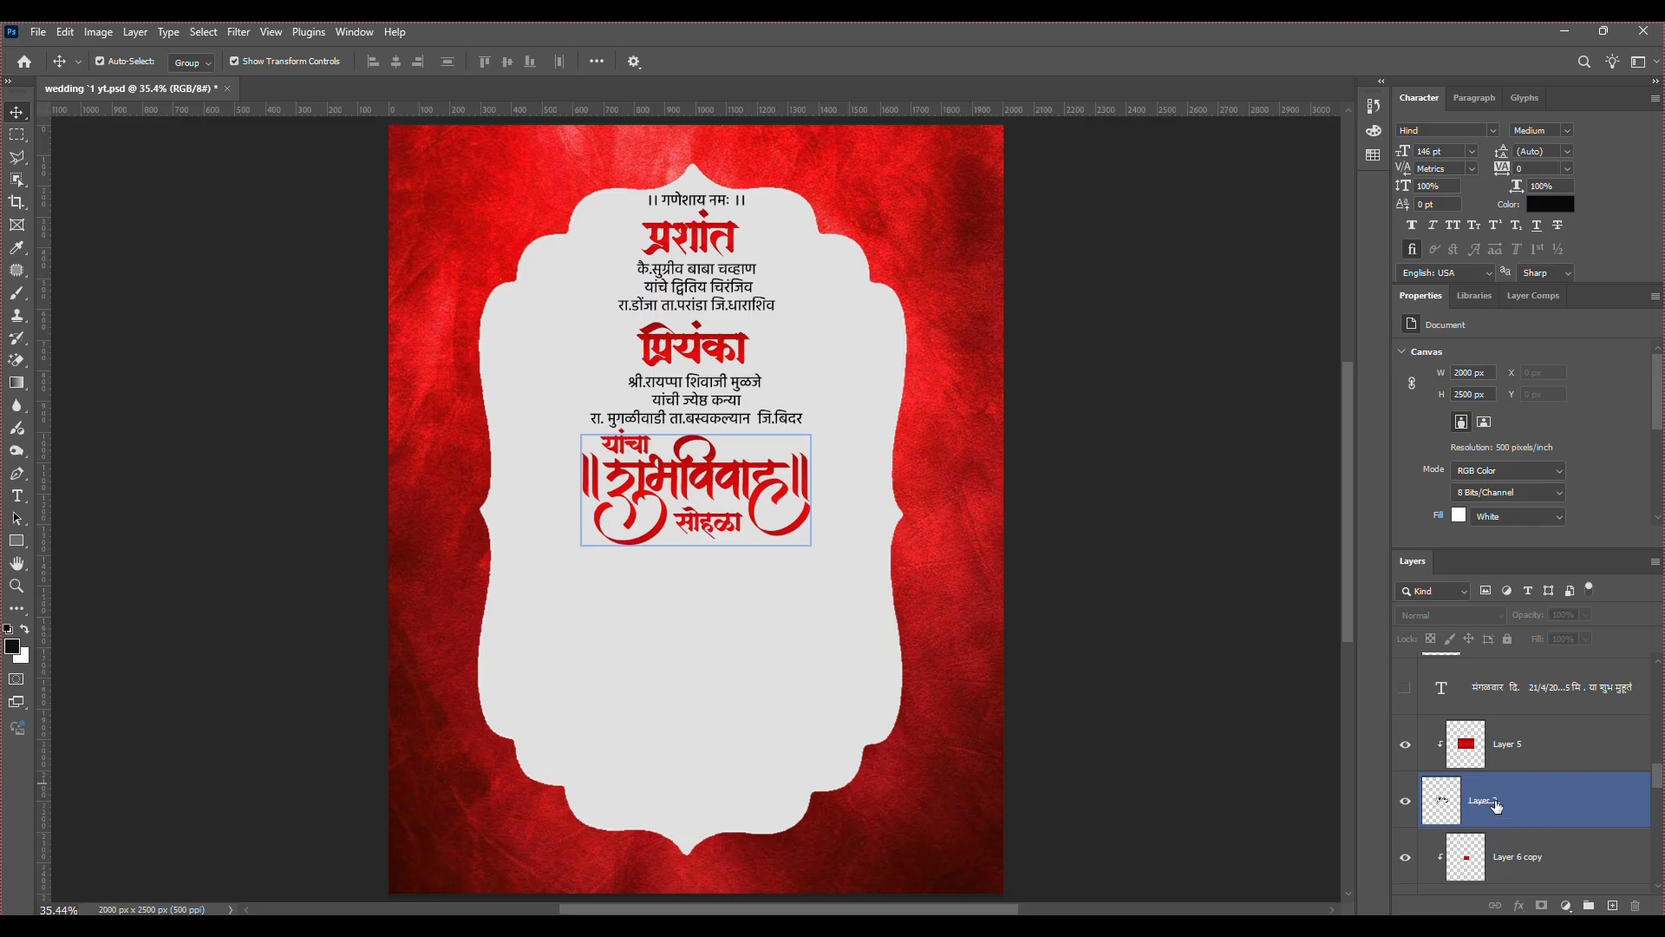
{"action": "scroll", "coordinate": [1472, 766], "scroll_direction": "up", "scroll_amount": 1}
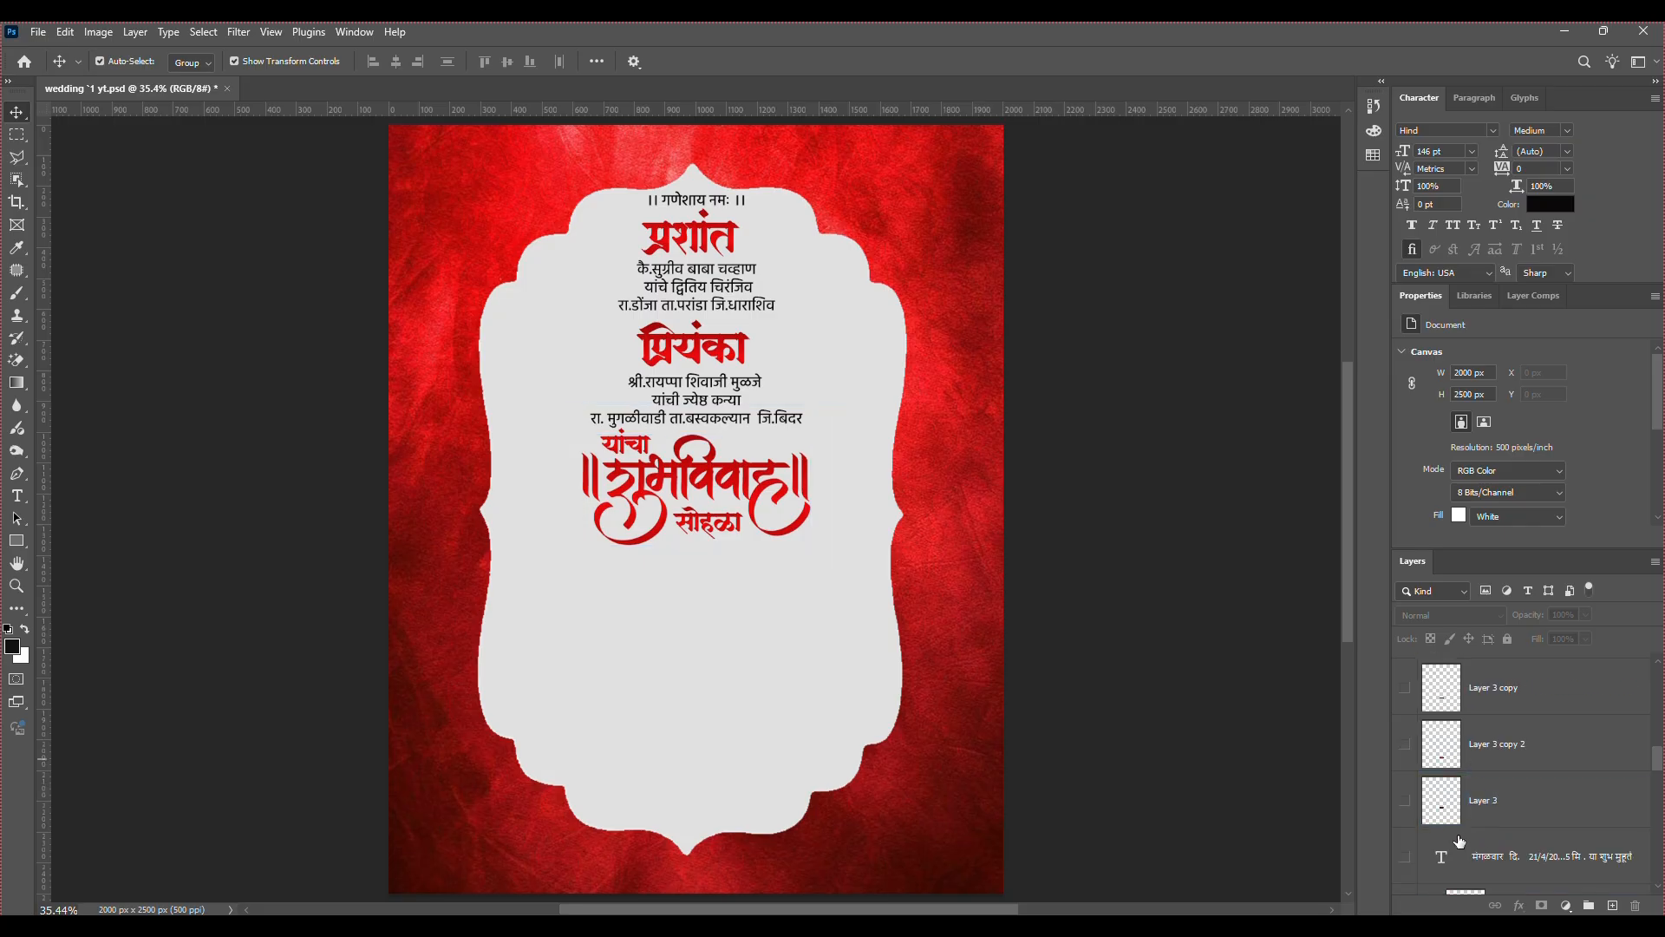
{"action": "left_click", "coordinate": [1405, 857]}
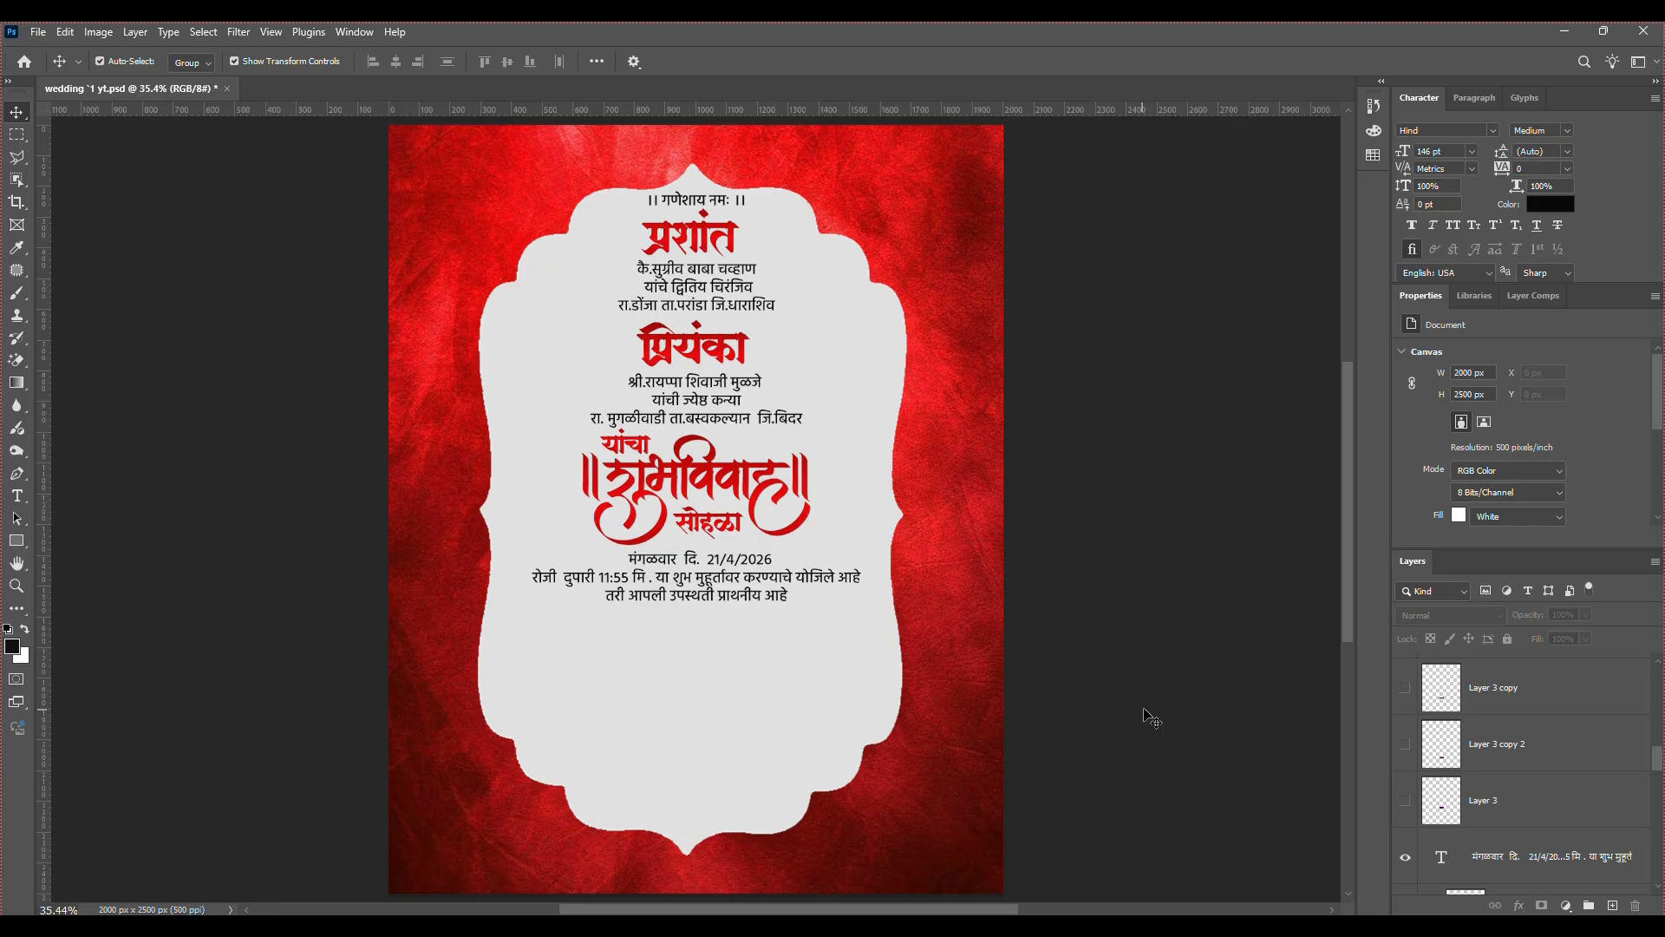
Show the three purple label plates on Layer 3, Layer 3 copy 2 and Layer 3 copy.
{"action": "left_click", "coordinate": [1405, 799]}
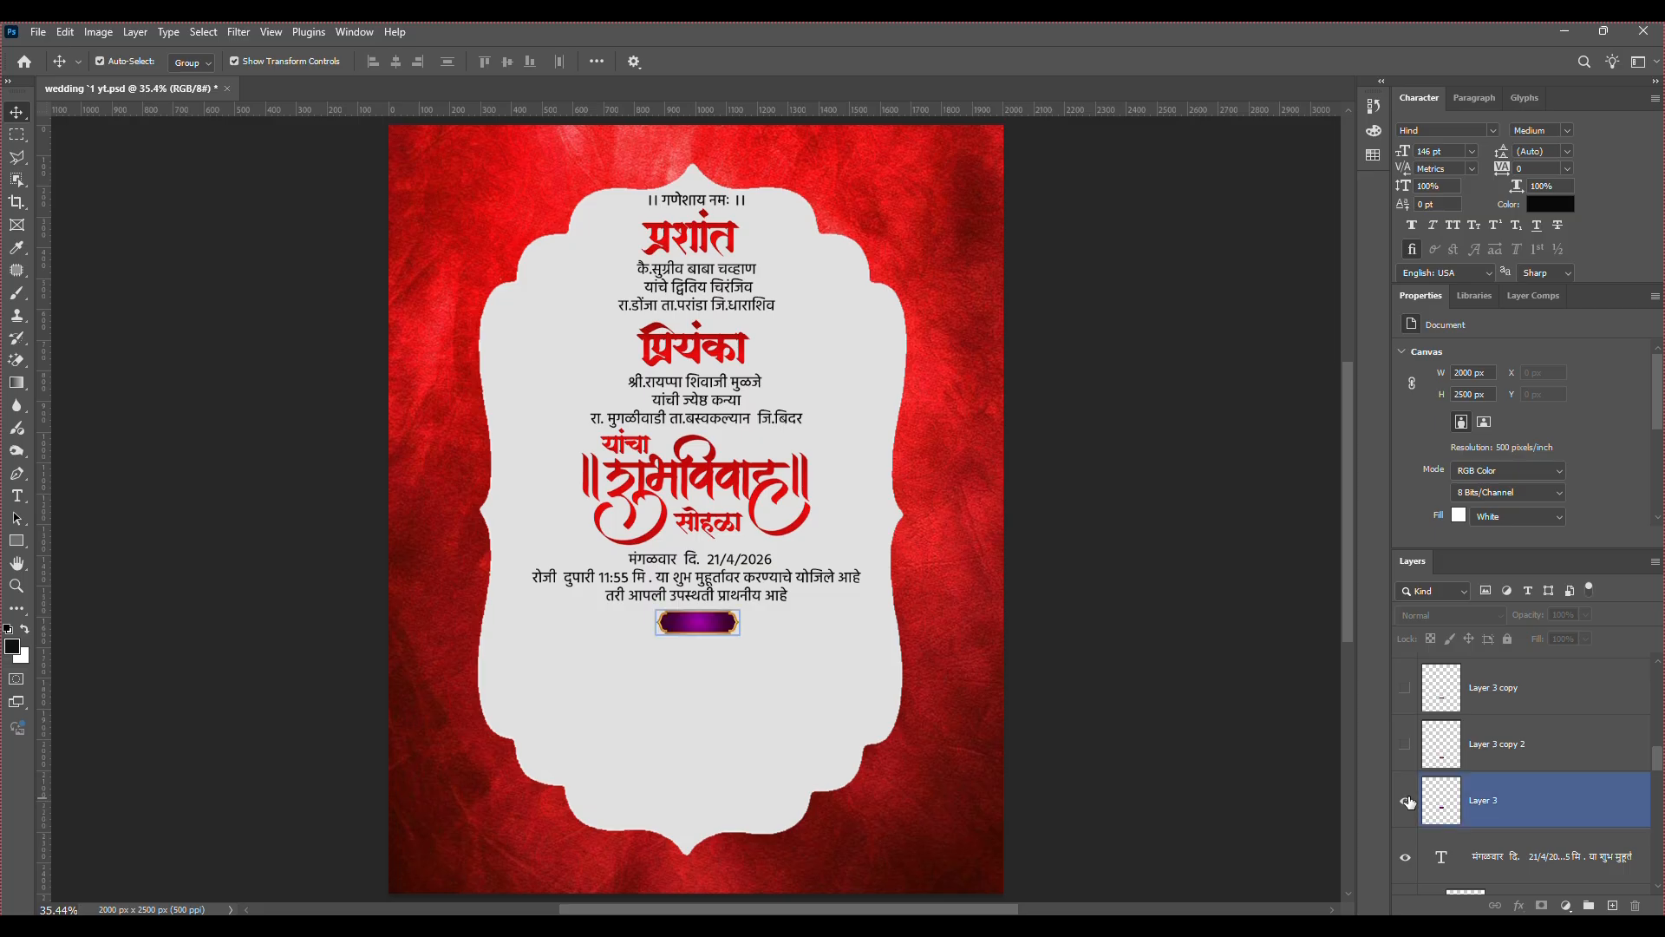
{"action": "left_click", "coordinate": [1405, 743]}
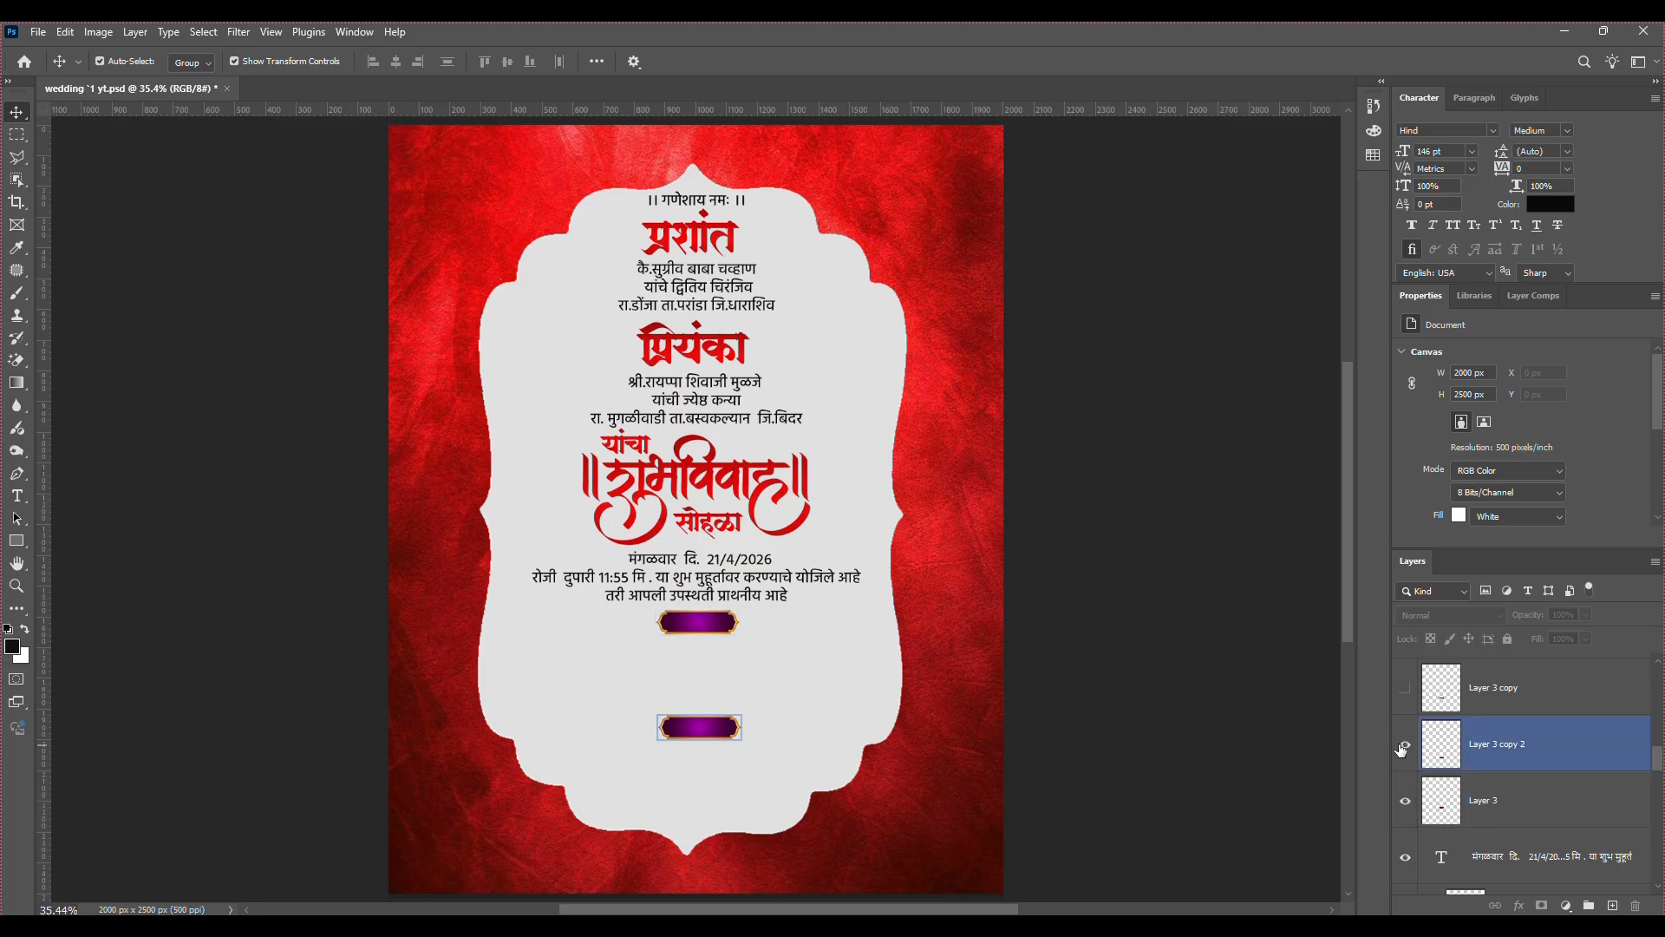
{"action": "left_click", "coordinate": [1405, 694]}
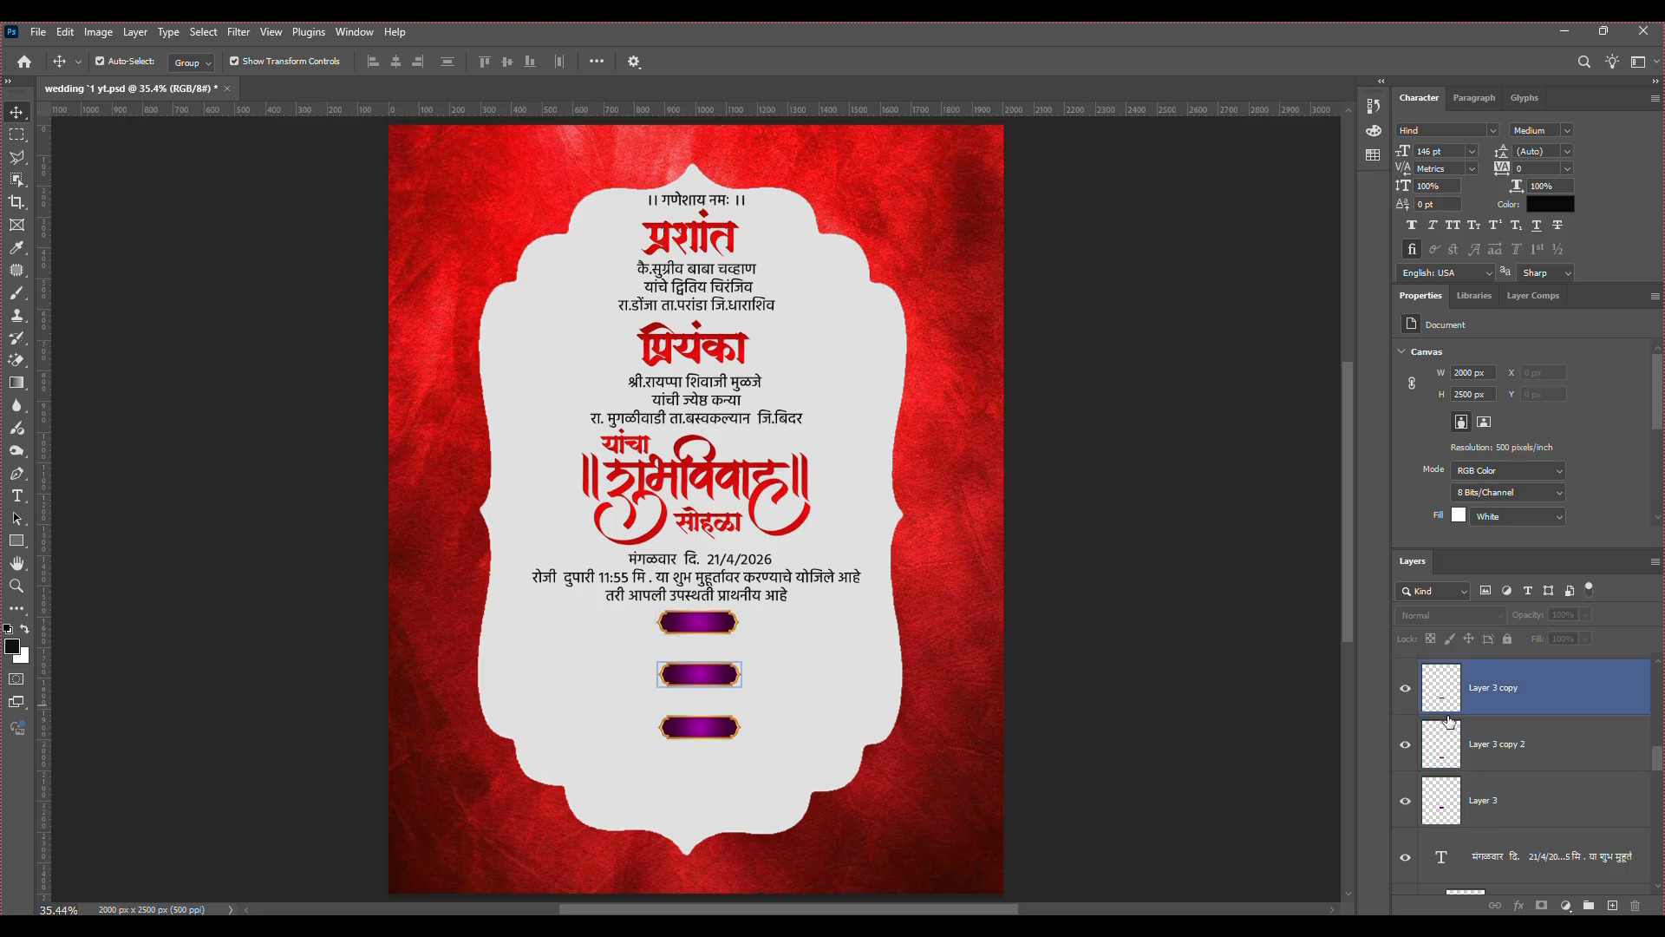
Show the captions हळदी समारंभ, विवाहस्थळ and निमंत्रक on the three purple label plates.
{"action": "scroll", "coordinate": [1494, 799], "scroll_direction": "up", "scroll_amount": 2}
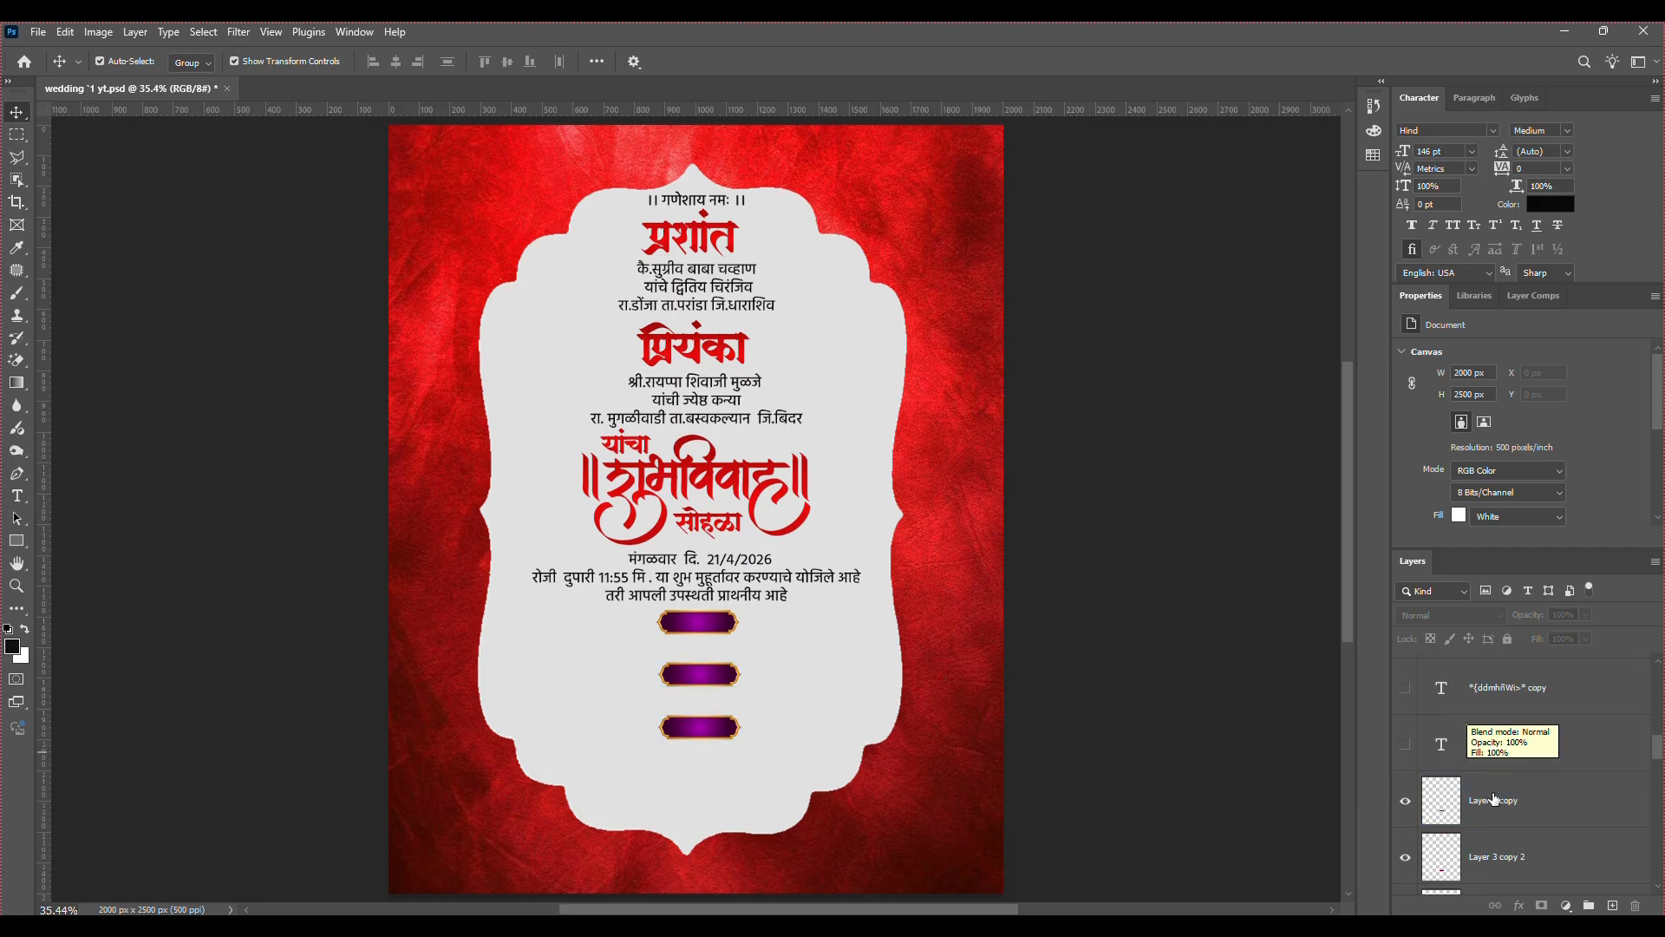
{"action": "scroll", "coordinate": [1493, 799], "scroll_direction": "up", "scroll_amount": 1}
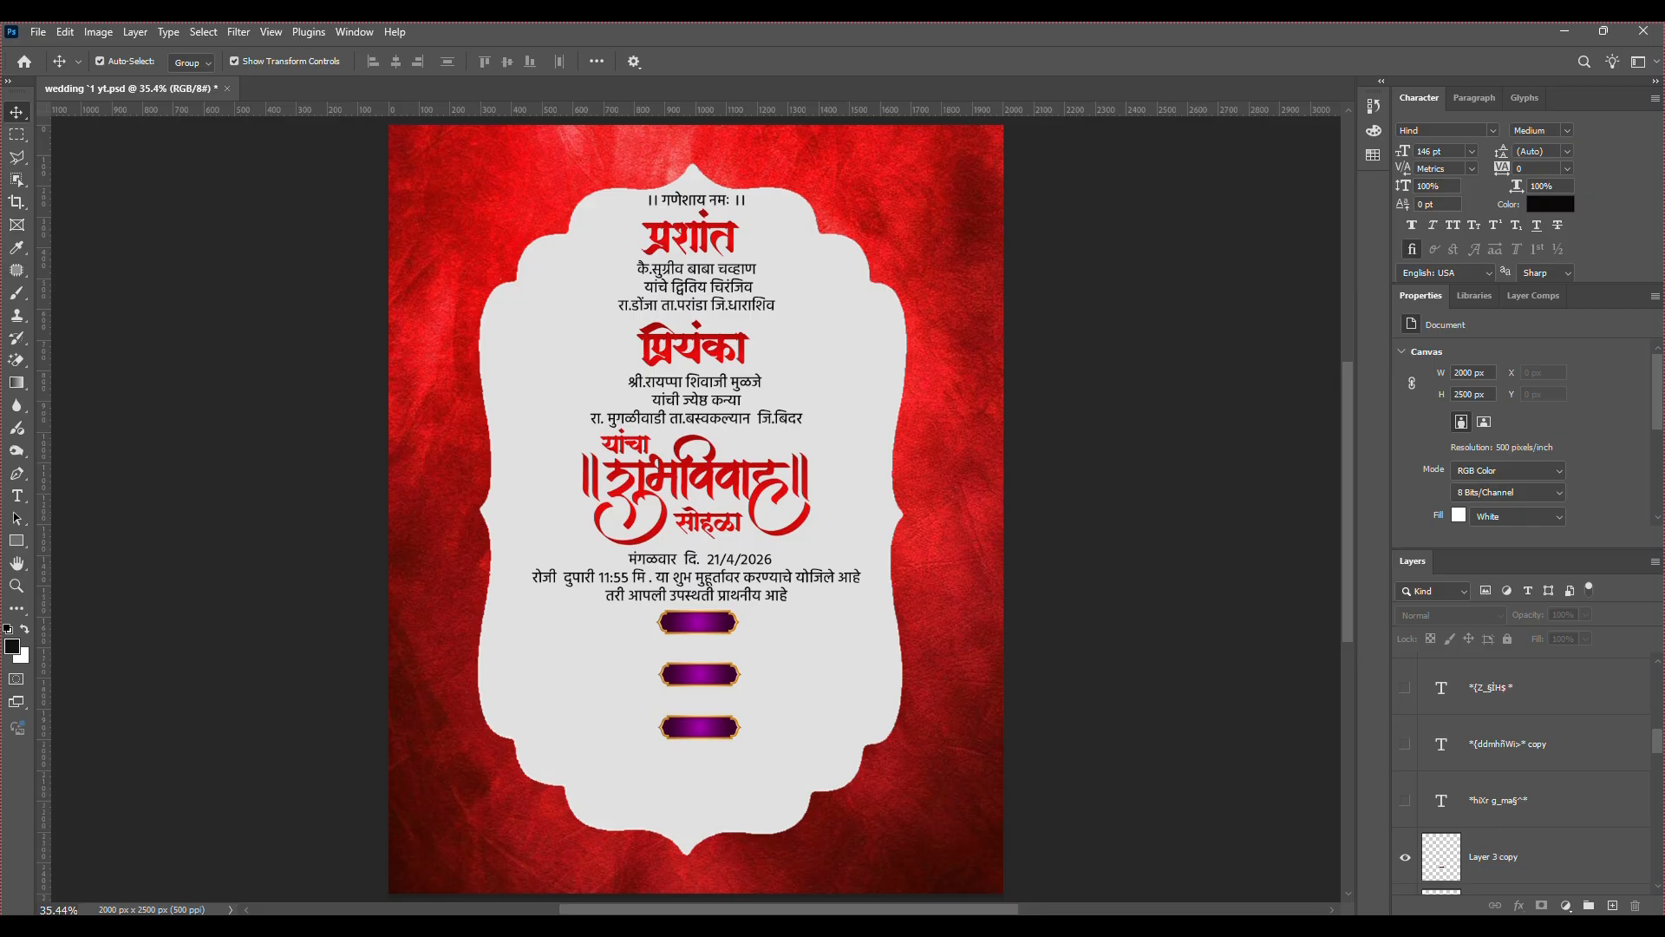
{"action": "left_click", "coordinate": [1406, 802]}
{"action": "left_click", "coordinate": [1406, 744]}
{"action": "left_click", "coordinate": [1408, 745]}
{"action": "left_click", "coordinate": [1406, 688]}
{"action": "left_click", "coordinate": [1422, 691]}
Show the venue text सांसद आदर्श ग्राम डोंजा and the haldi date text सोमवार दि. 20/4/2026 सायंकाळी 7.30 मि.
{"action": "scroll", "coordinate": [1460, 718], "scroll_direction": "up", "scroll_amount": 1}
{"action": "left_click", "coordinate": [1452, 835]}
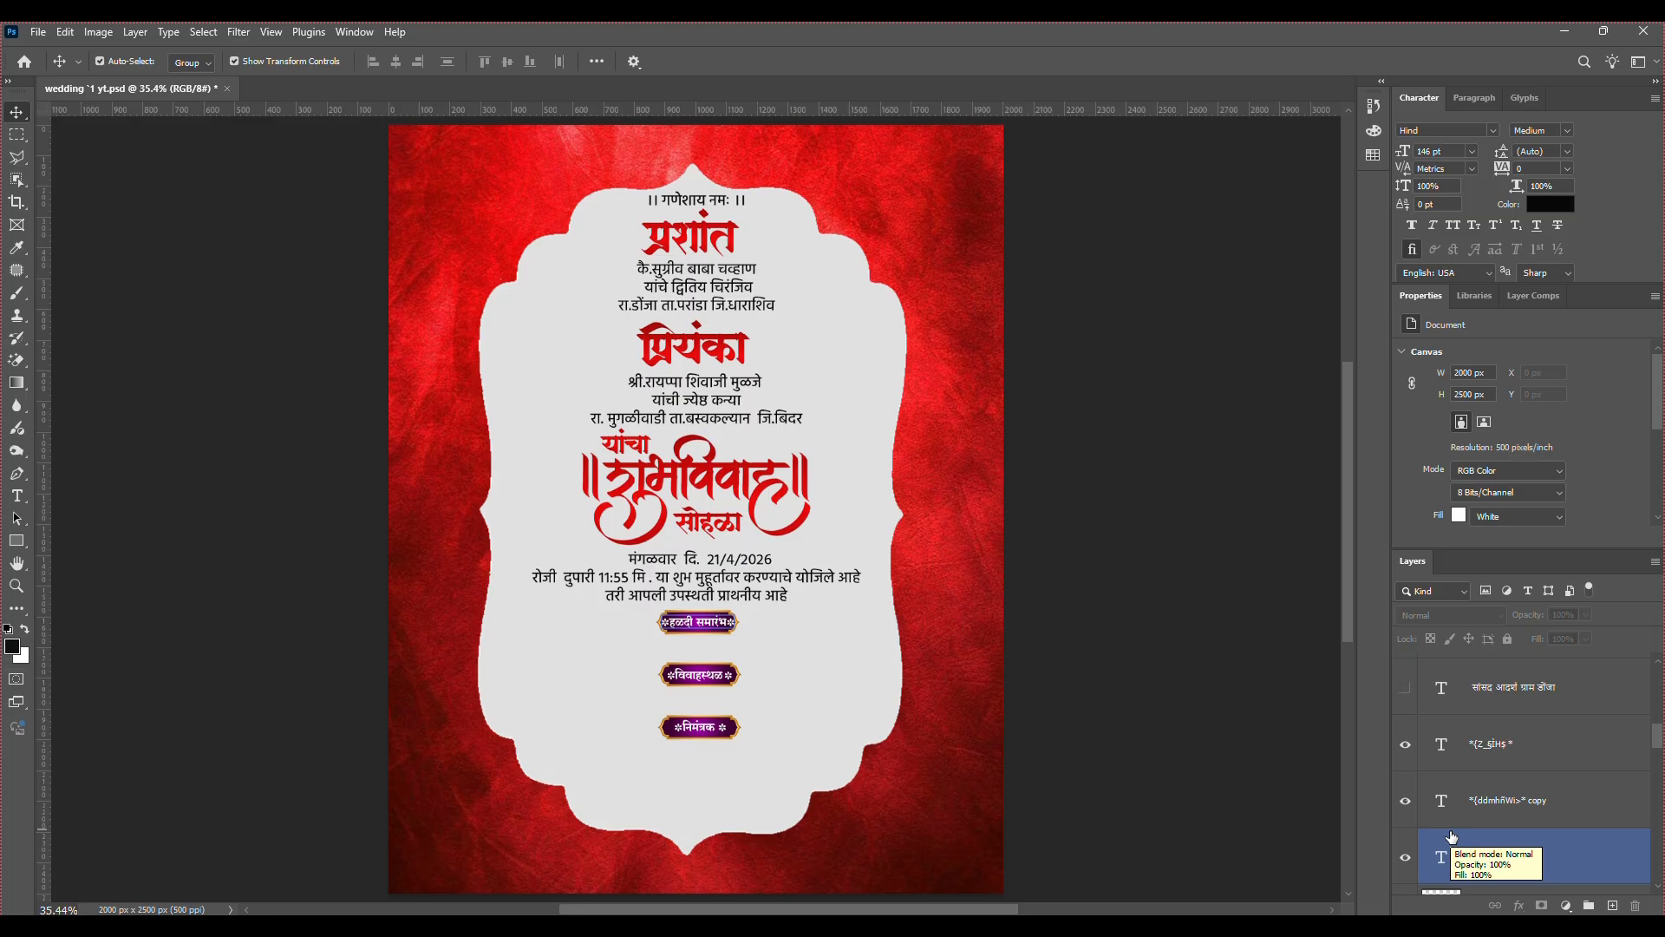
{"action": "left_click", "coordinate": [1463, 816]}
{"action": "scroll", "coordinate": [1467, 781], "scroll_direction": "up", "scroll_amount": 1}
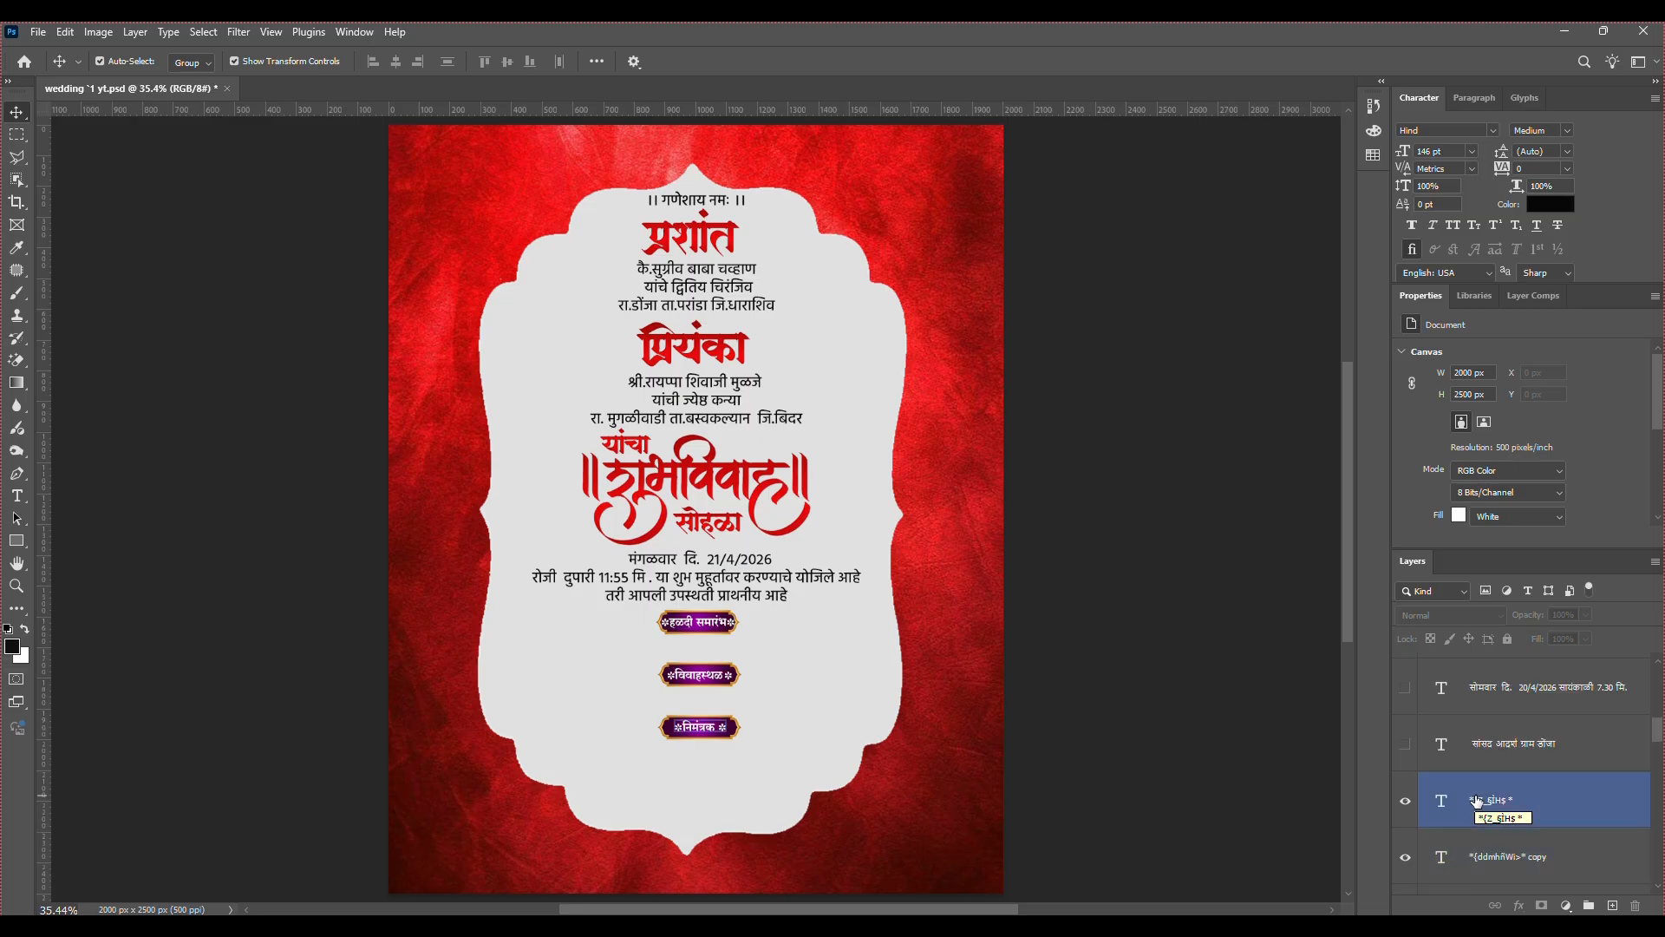
{"action": "left_click", "coordinate": [1407, 743]}
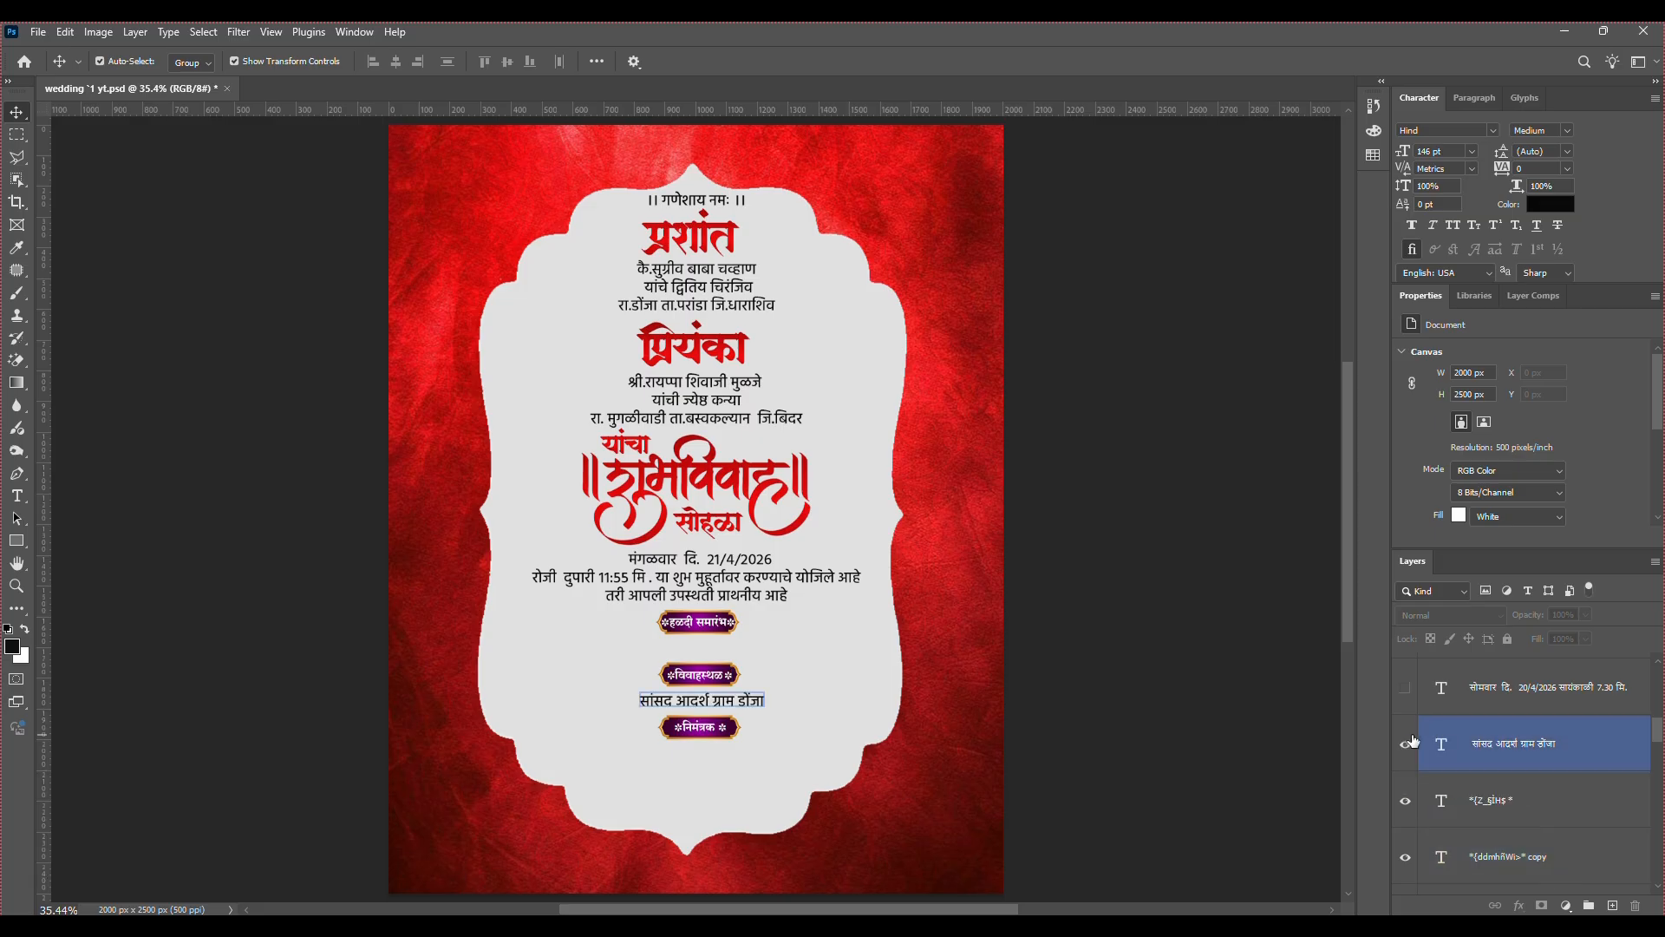
{"action": "scroll", "coordinate": [1410, 746], "scroll_direction": "up", "scroll_amount": 1}
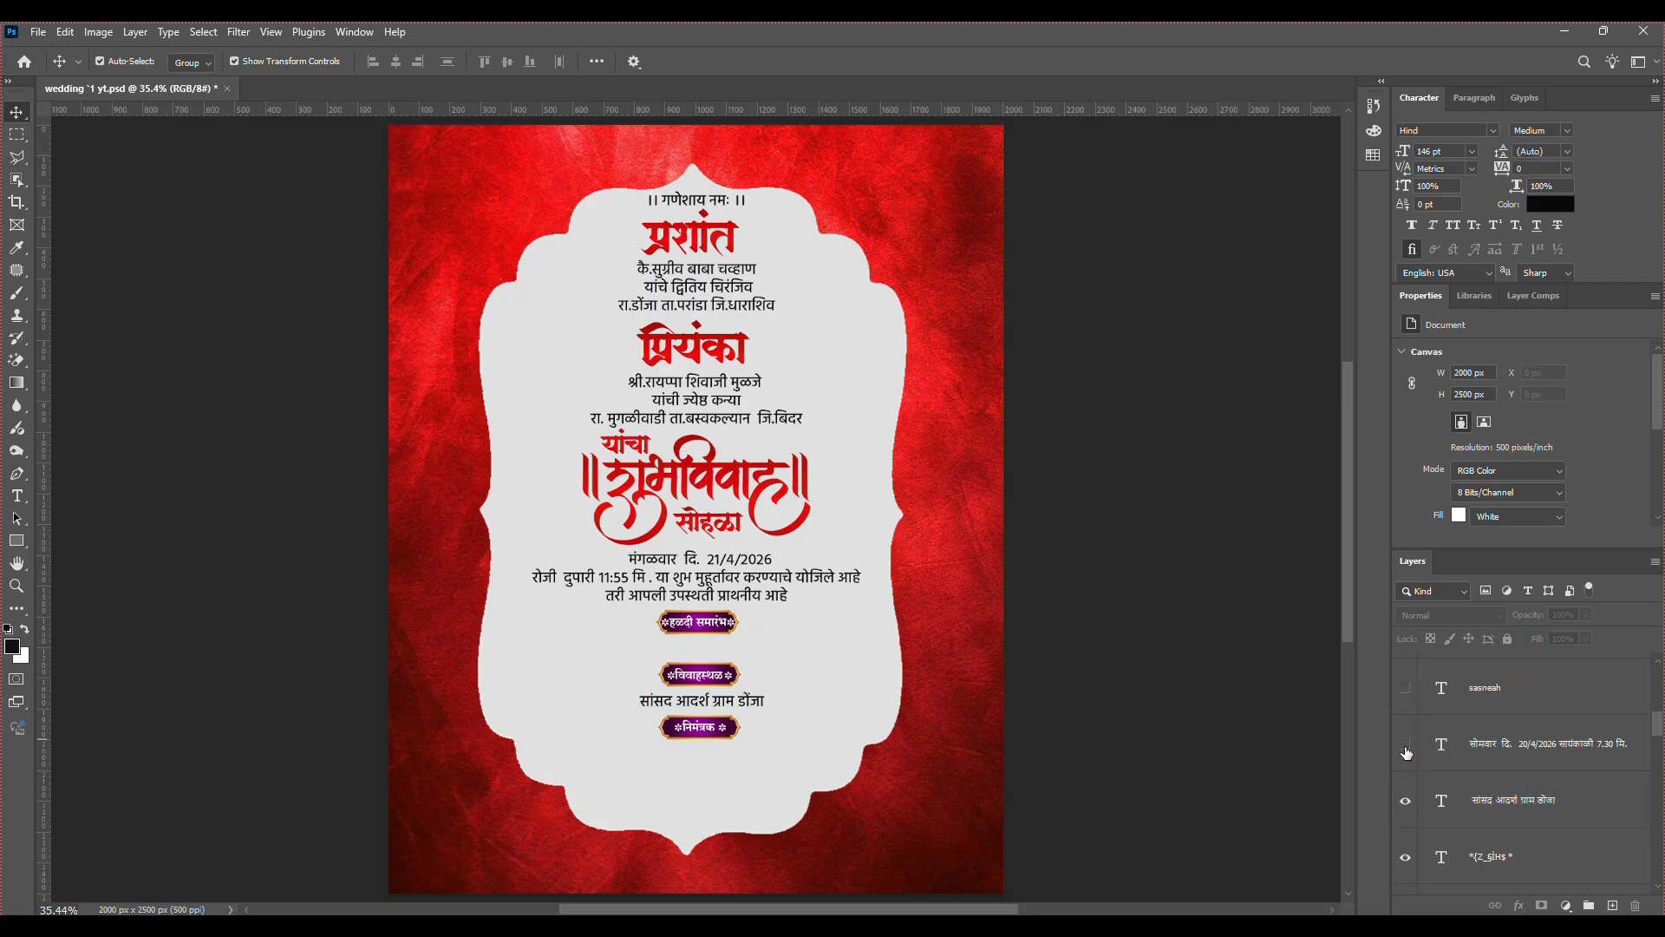
{"action": "left_click", "coordinate": [1406, 749]}
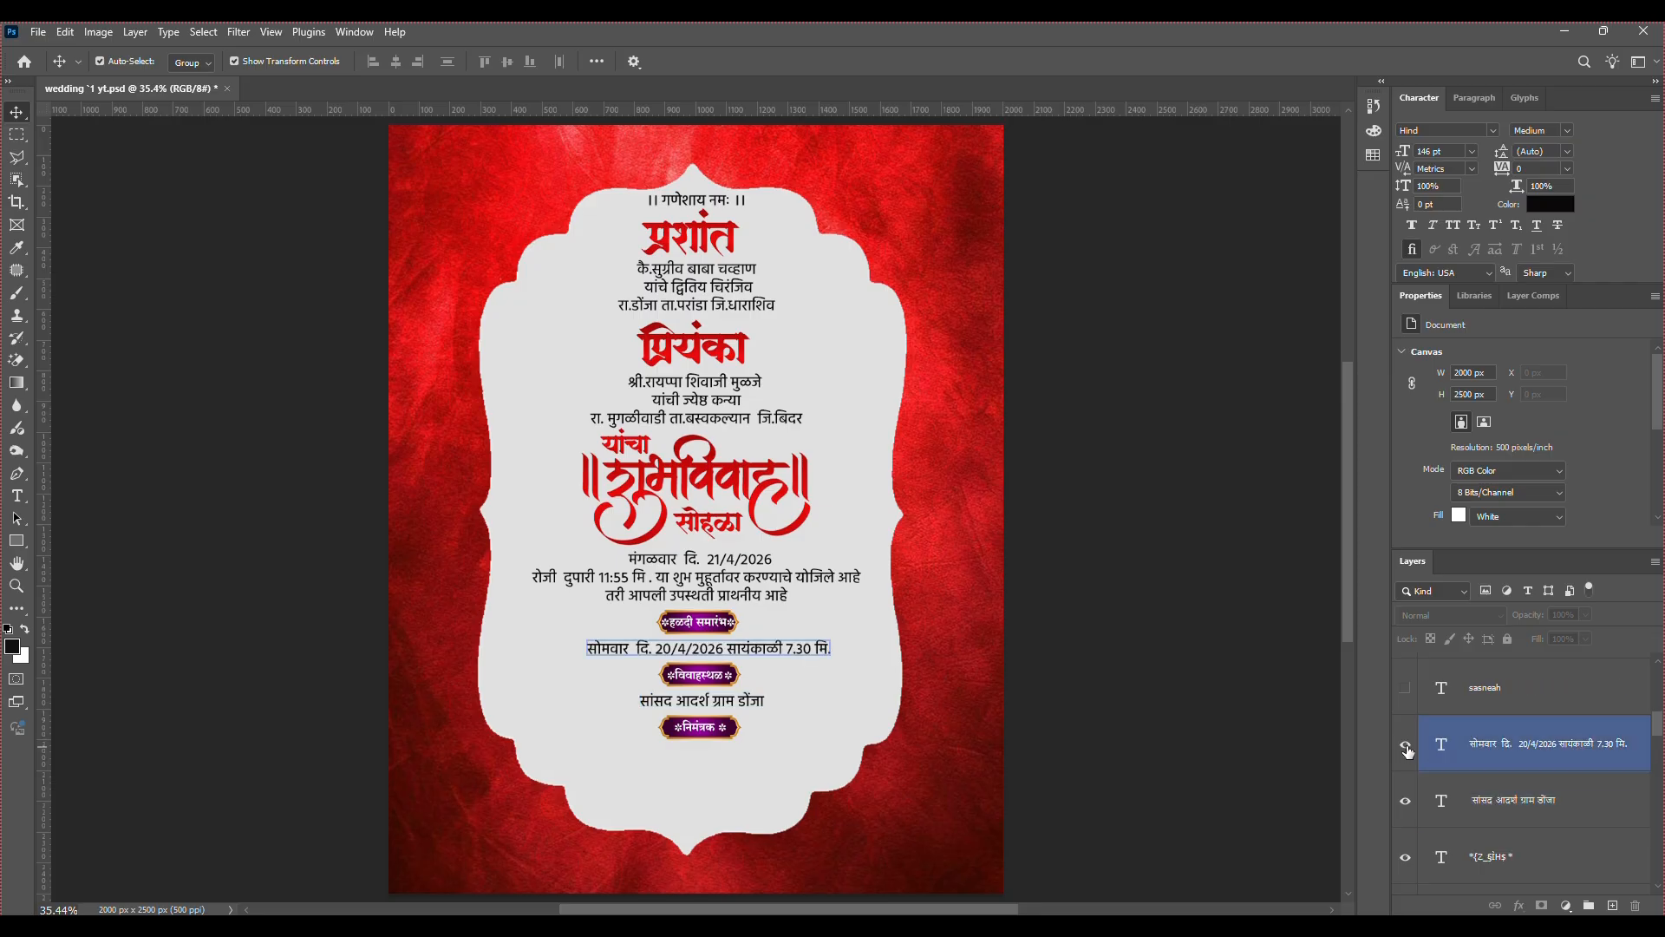
Show the host family's name text under the निमंत्रक label together with its clipped red texture on Layer 7.
{"action": "scroll", "coordinate": [1408, 755], "scroll_direction": "up", "scroll_amount": 1}
{"action": "scroll", "coordinate": [1411, 763], "scroll_direction": "up", "scroll_amount": 1}
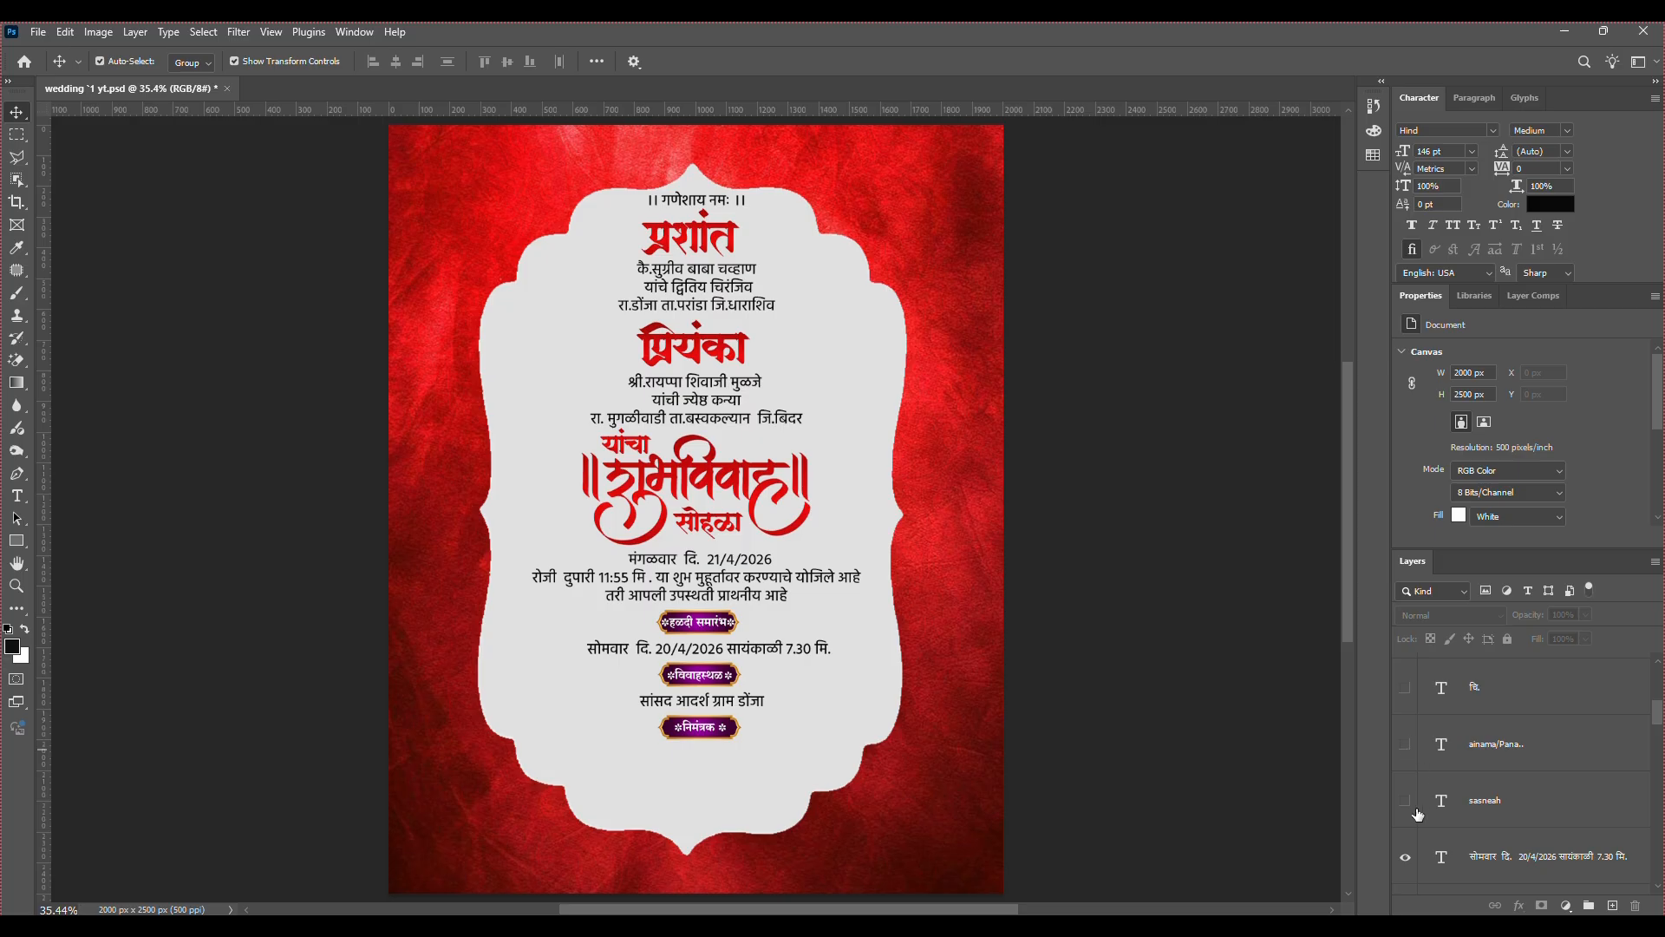
{"action": "left_click", "coordinate": [1408, 758]}
{"action": "left_click", "coordinate": [1408, 758]}
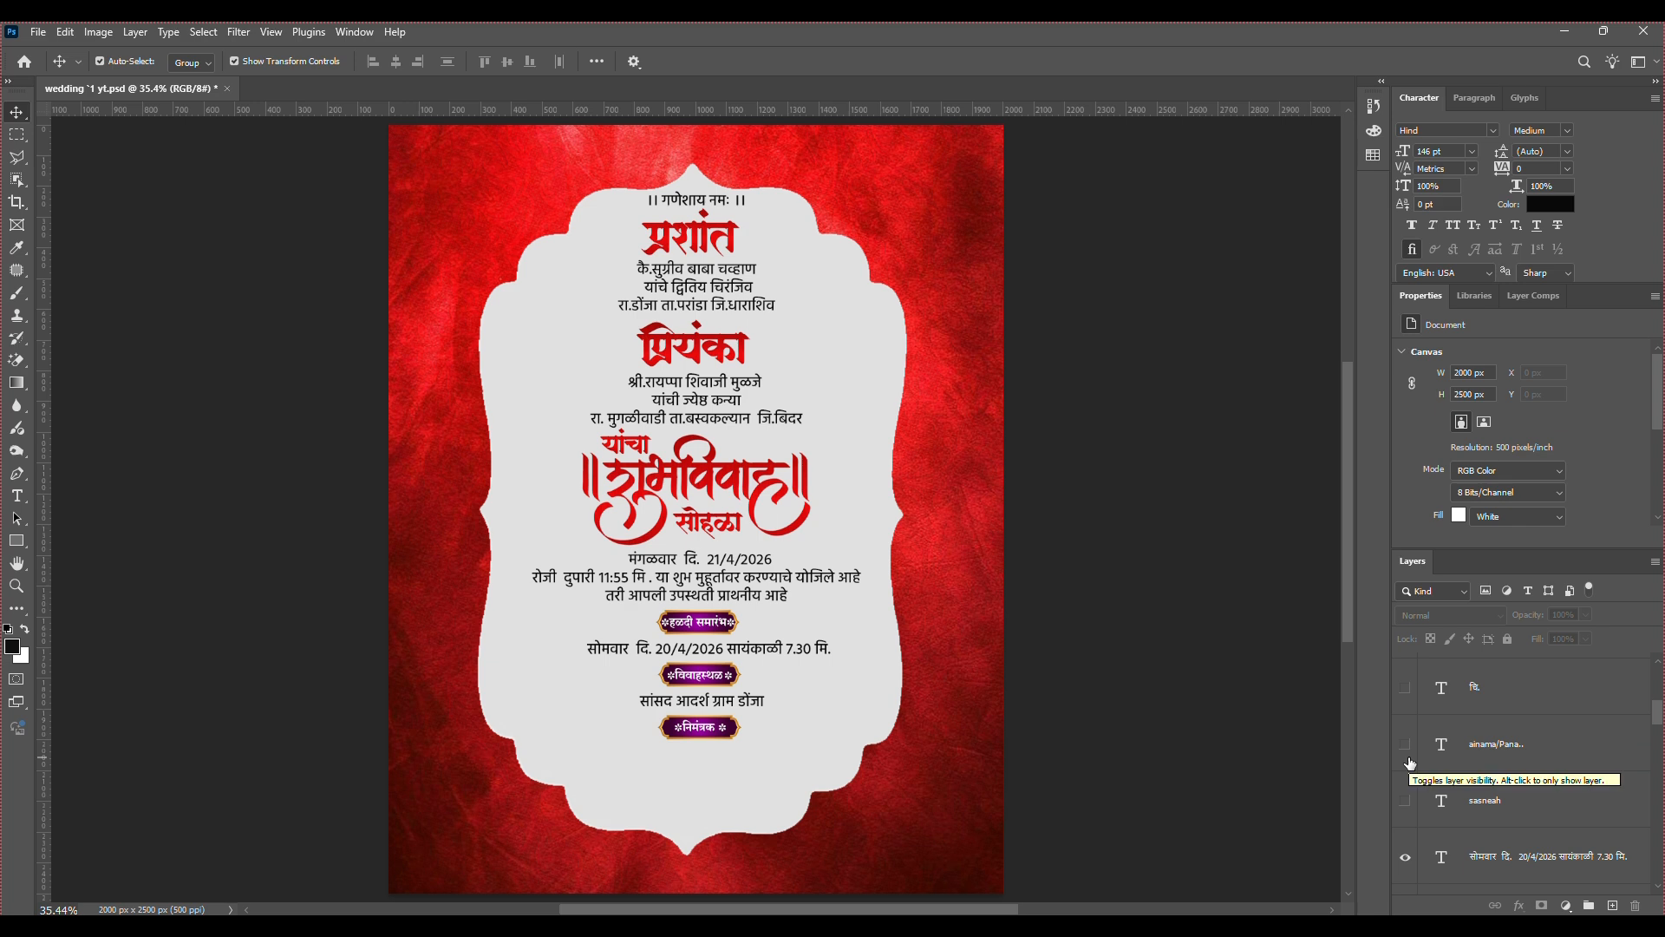
{"action": "scroll", "coordinate": [1414, 763], "scroll_direction": "up", "scroll_amount": 3}
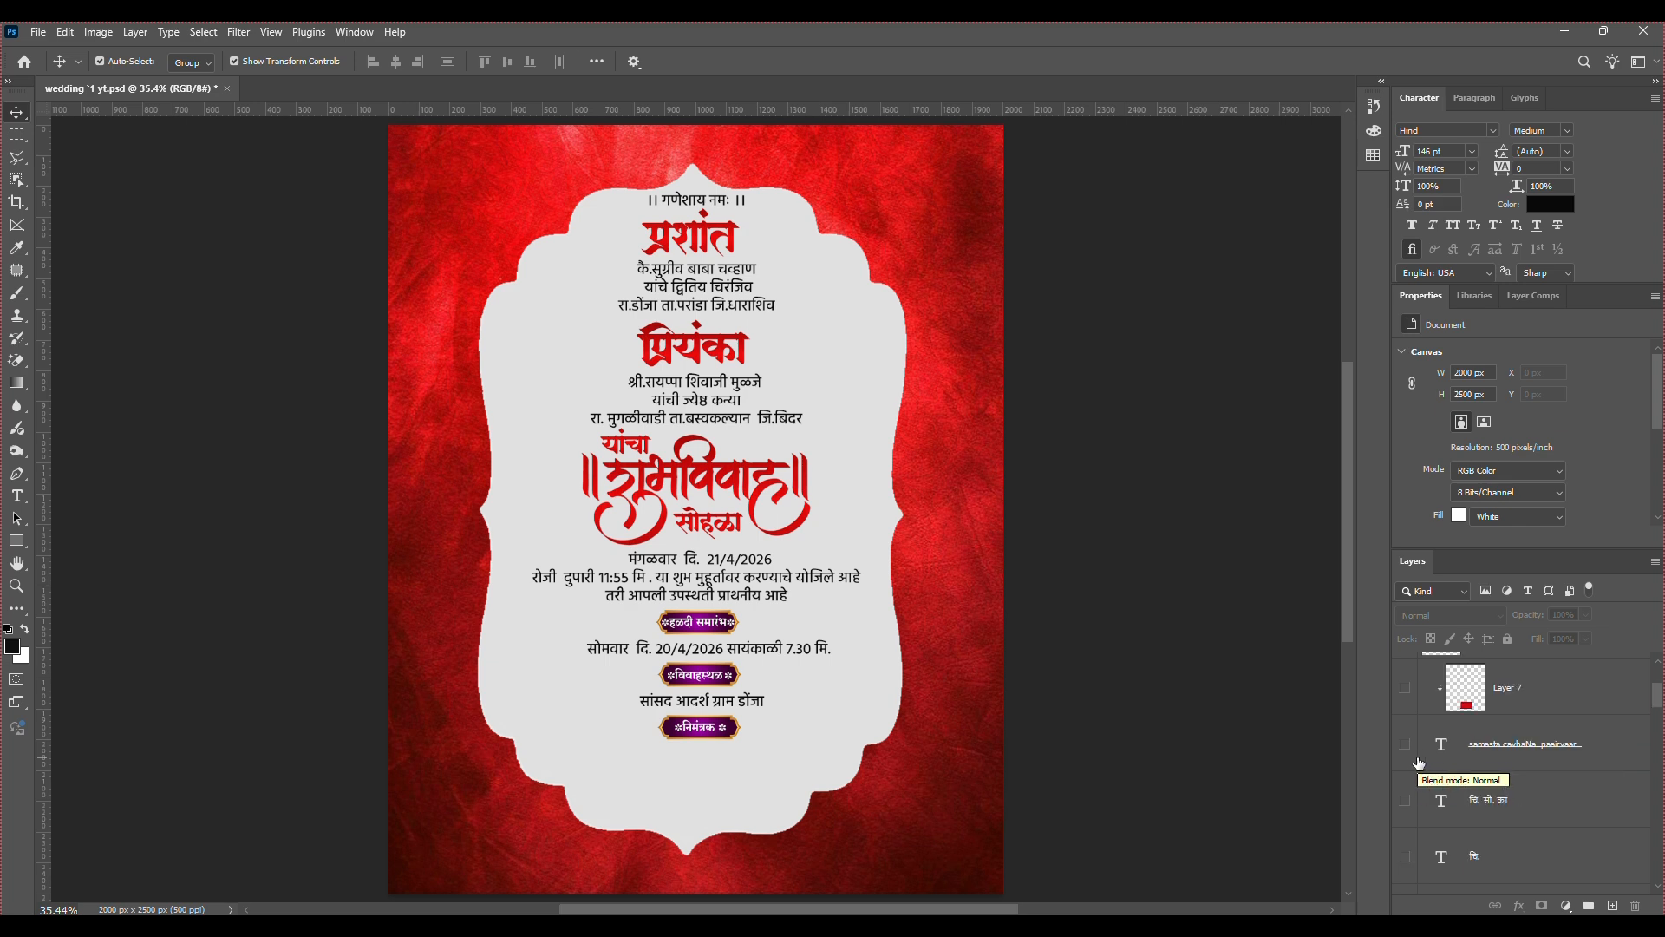
{"action": "scroll", "coordinate": [1417, 767], "scroll_direction": "up", "scroll_amount": 3}
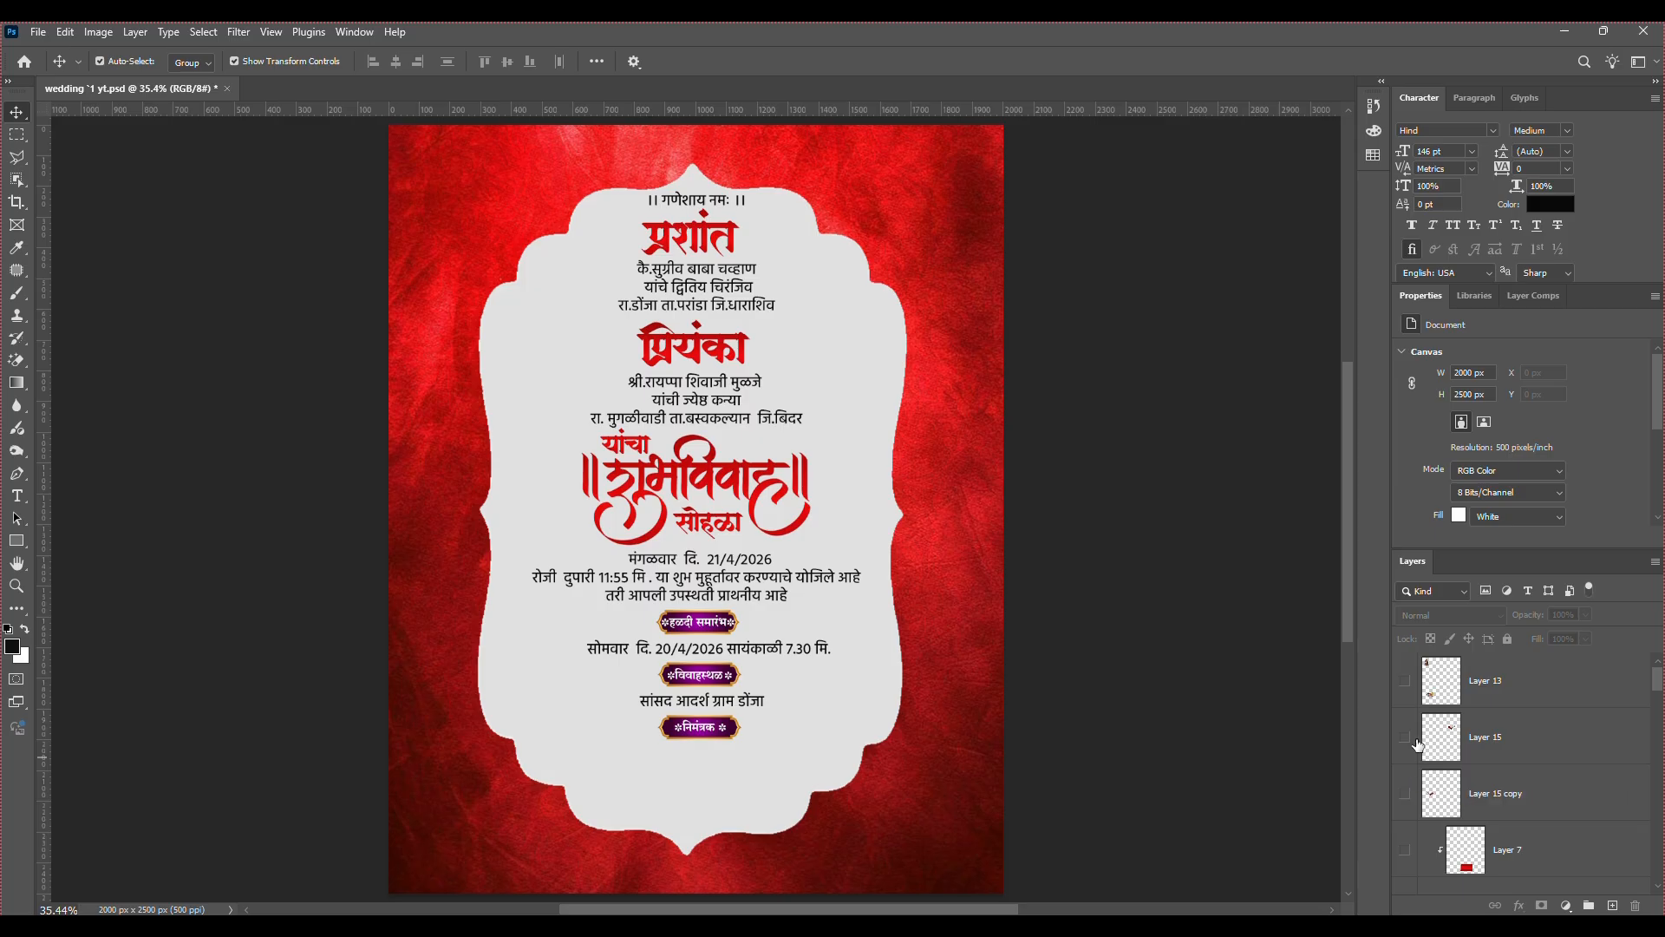
{"action": "scroll", "coordinate": [1431, 725], "scroll_direction": "down", "scroll_amount": 2}
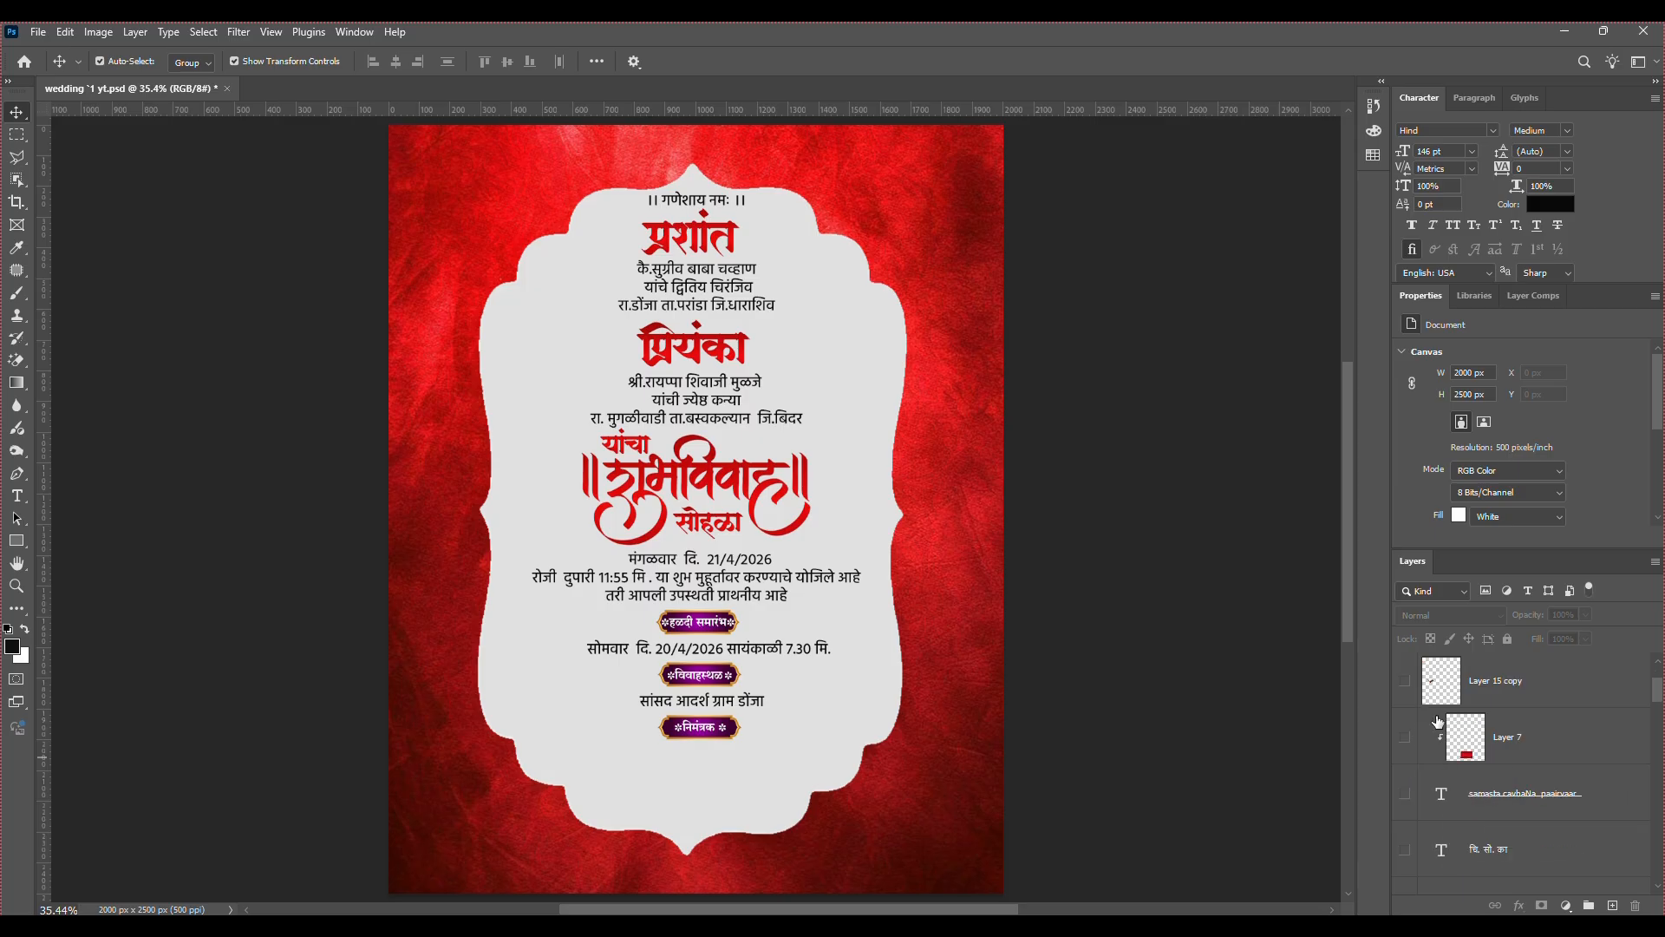
{"action": "left_click", "coordinate": [1405, 795]}
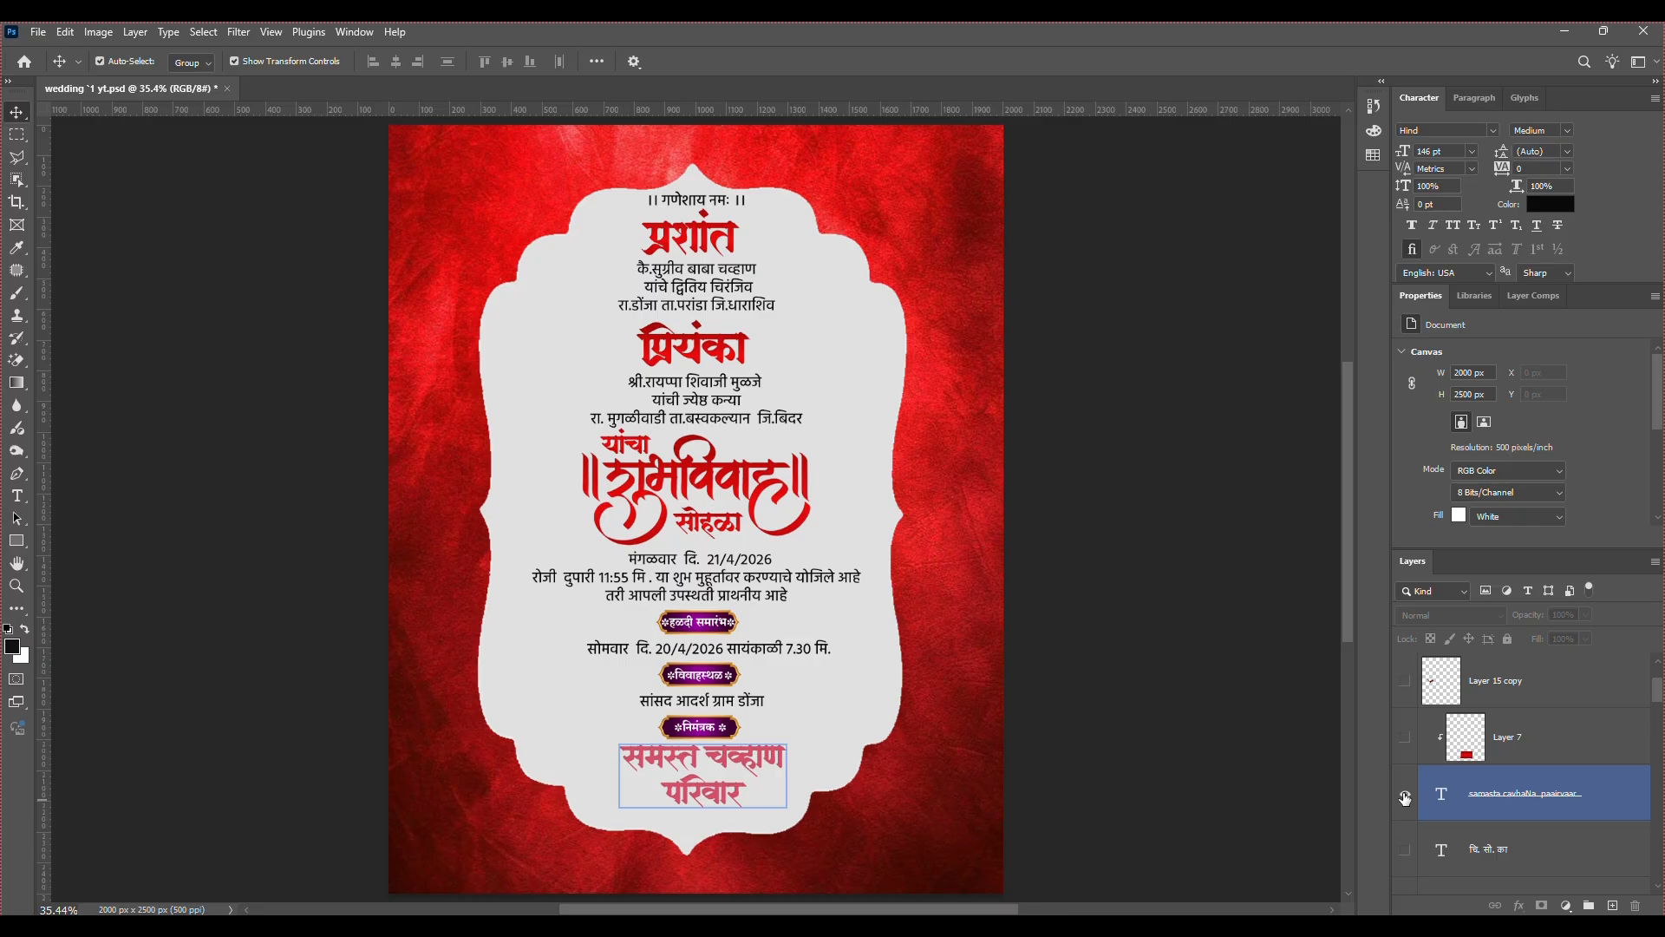
{"action": "left_click", "coordinate": [1406, 739]}
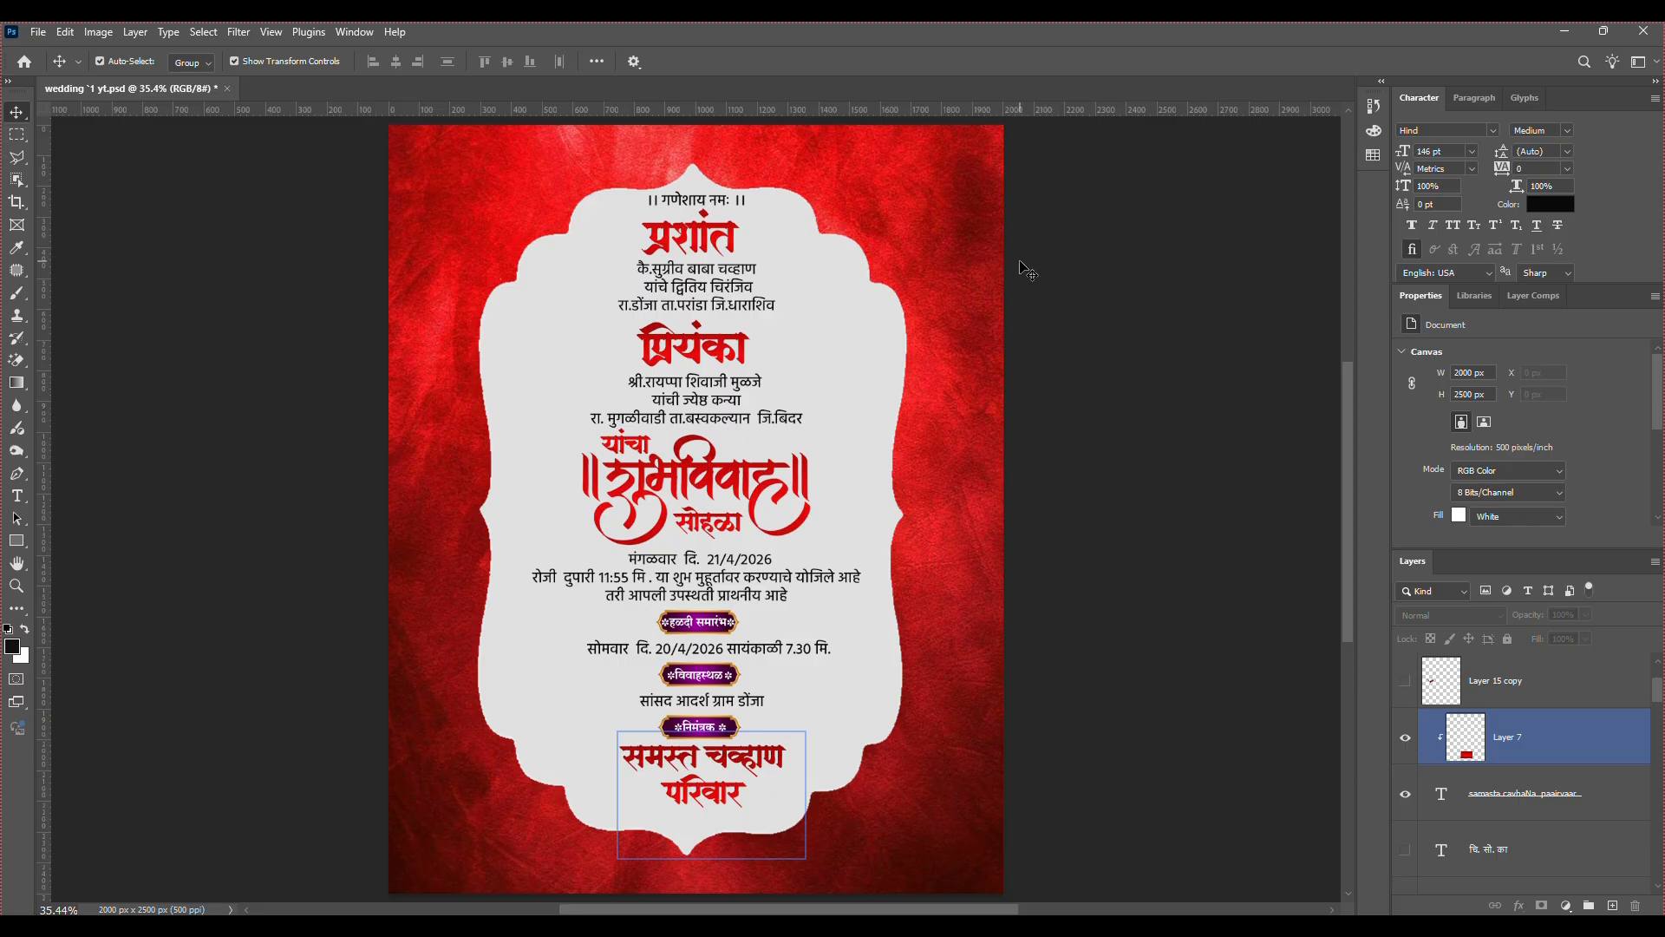
Show the white heading texts निमंत्रन.. and सस्नेह in the card's upper-right corner.
{"action": "scroll", "coordinate": [1473, 814], "scroll_direction": "down", "scroll_amount": 2}
{"action": "scroll", "coordinate": [1473, 814], "scroll_direction": "down", "scroll_amount": 1}
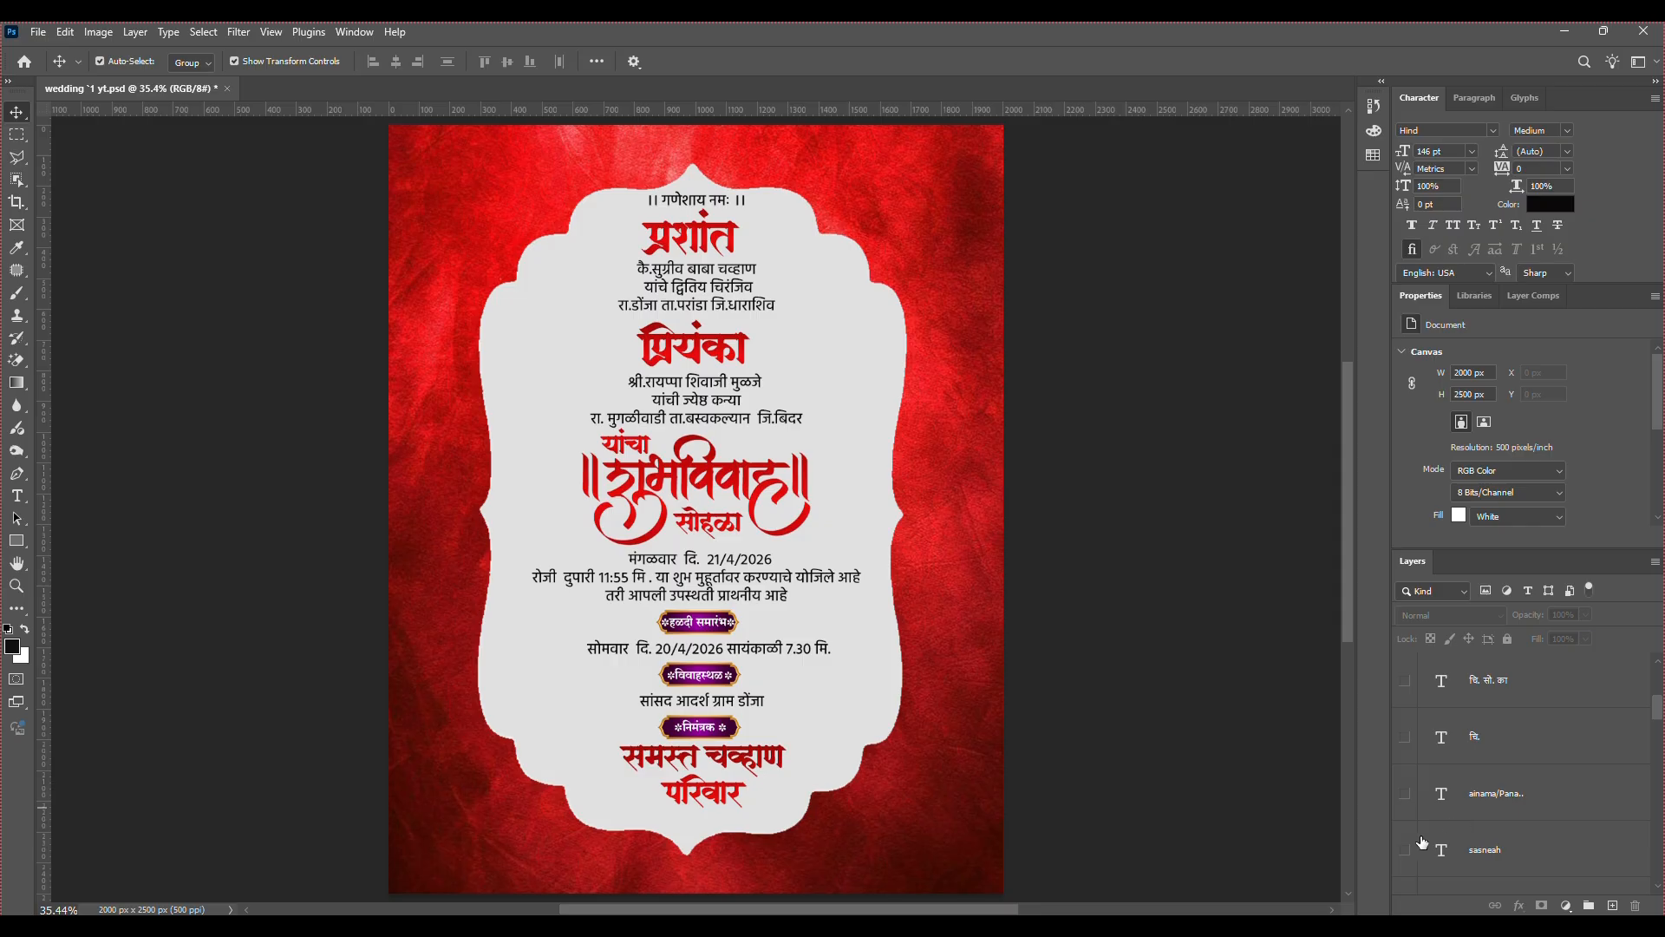
{"action": "left_click", "coordinate": [1406, 794]}
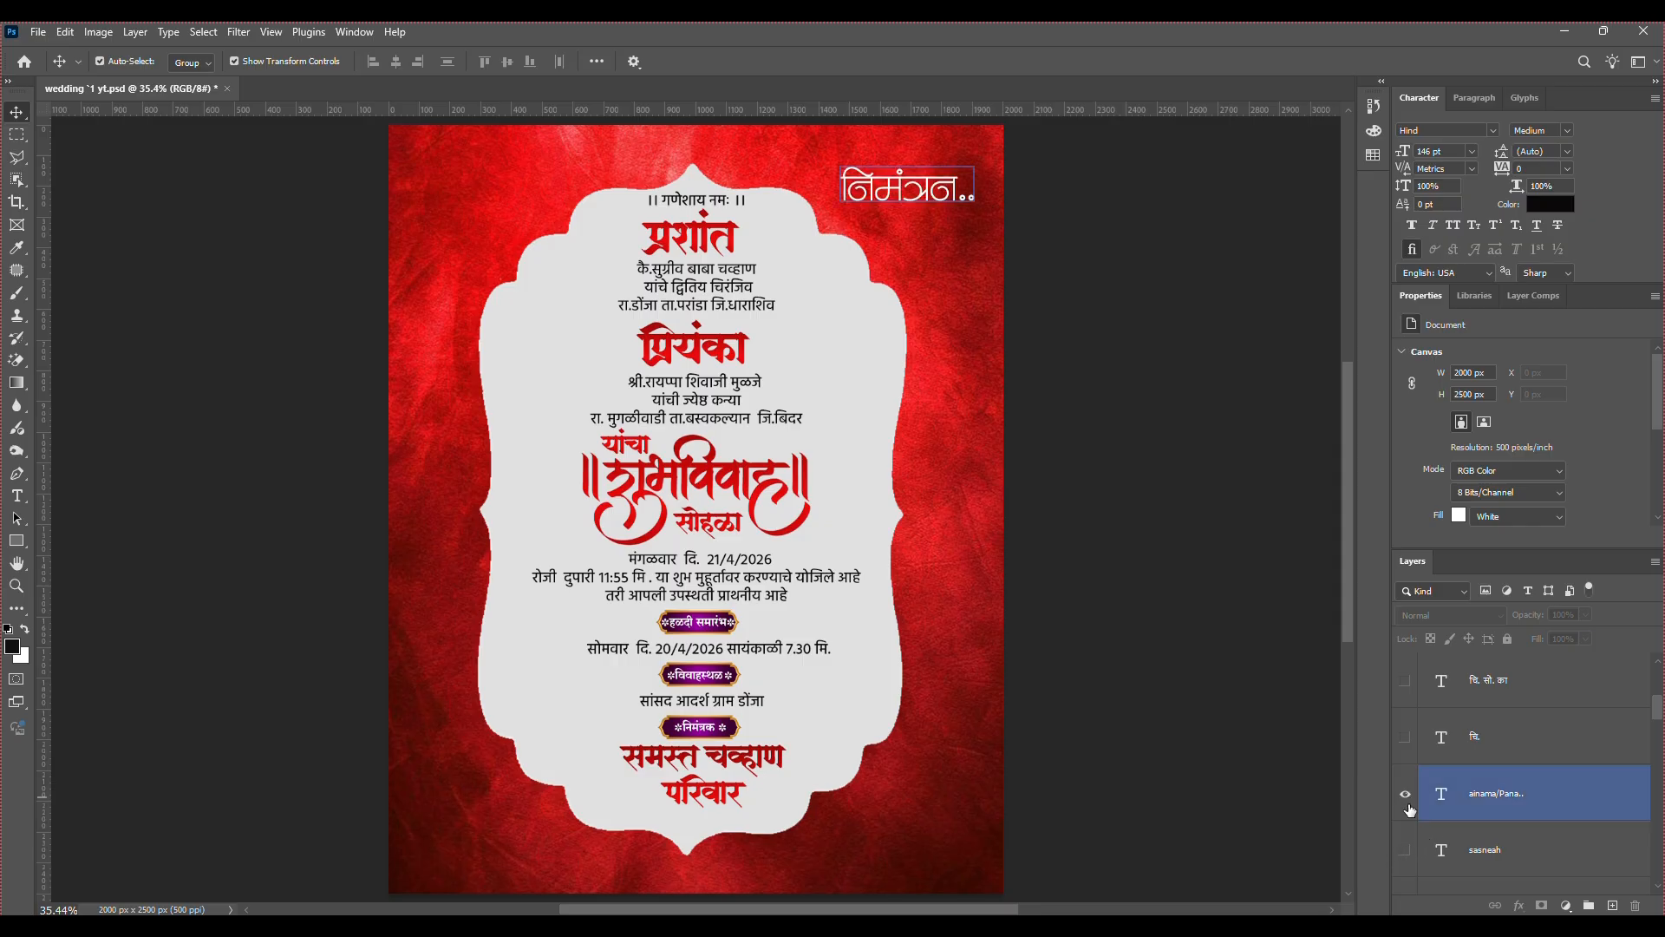
{"action": "left_click", "coordinate": [1407, 850]}
Show the honorific चि. before the groom's name and चि. सौ. का before the bride's name.
{"action": "left_click", "coordinate": [1402, 744]}
{"action": "left_click", "coordinate": [1405, 681]}
{"action": "left_click", "coordinate": [1474, 681]}
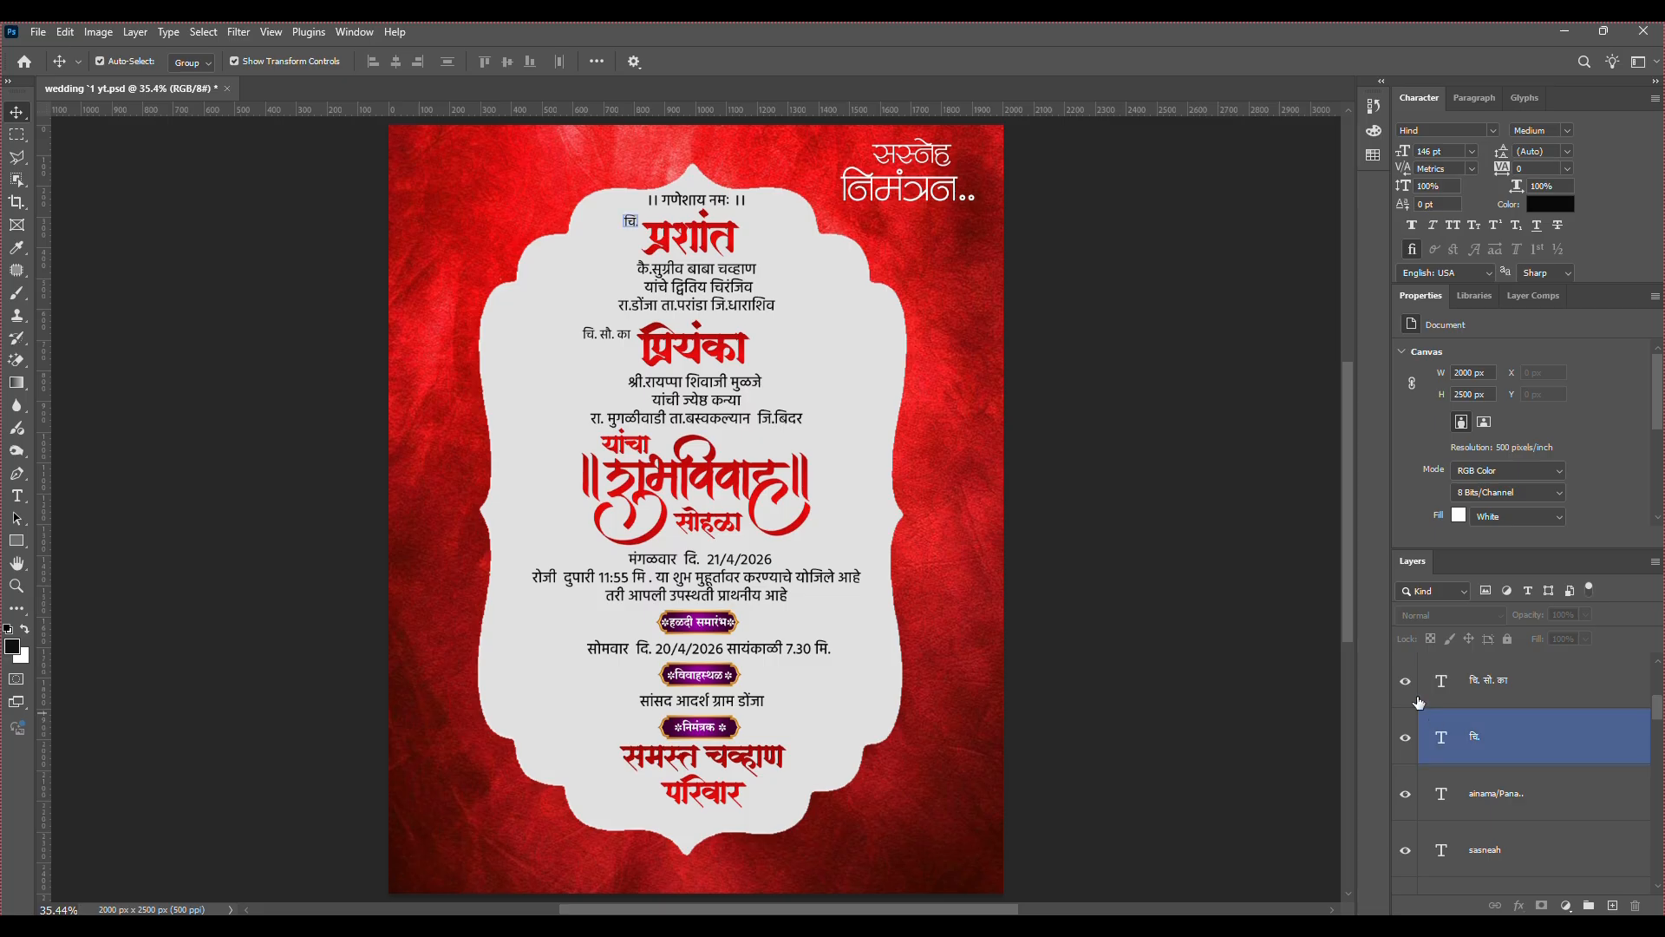
Show the two trumpet pairs on Layer 15 copy and Layer 15 at the frame's sides.
{"action": "scroll", "coordinate": [1444, 806], "scroll_direction": "up", "scroll_amount": 3}
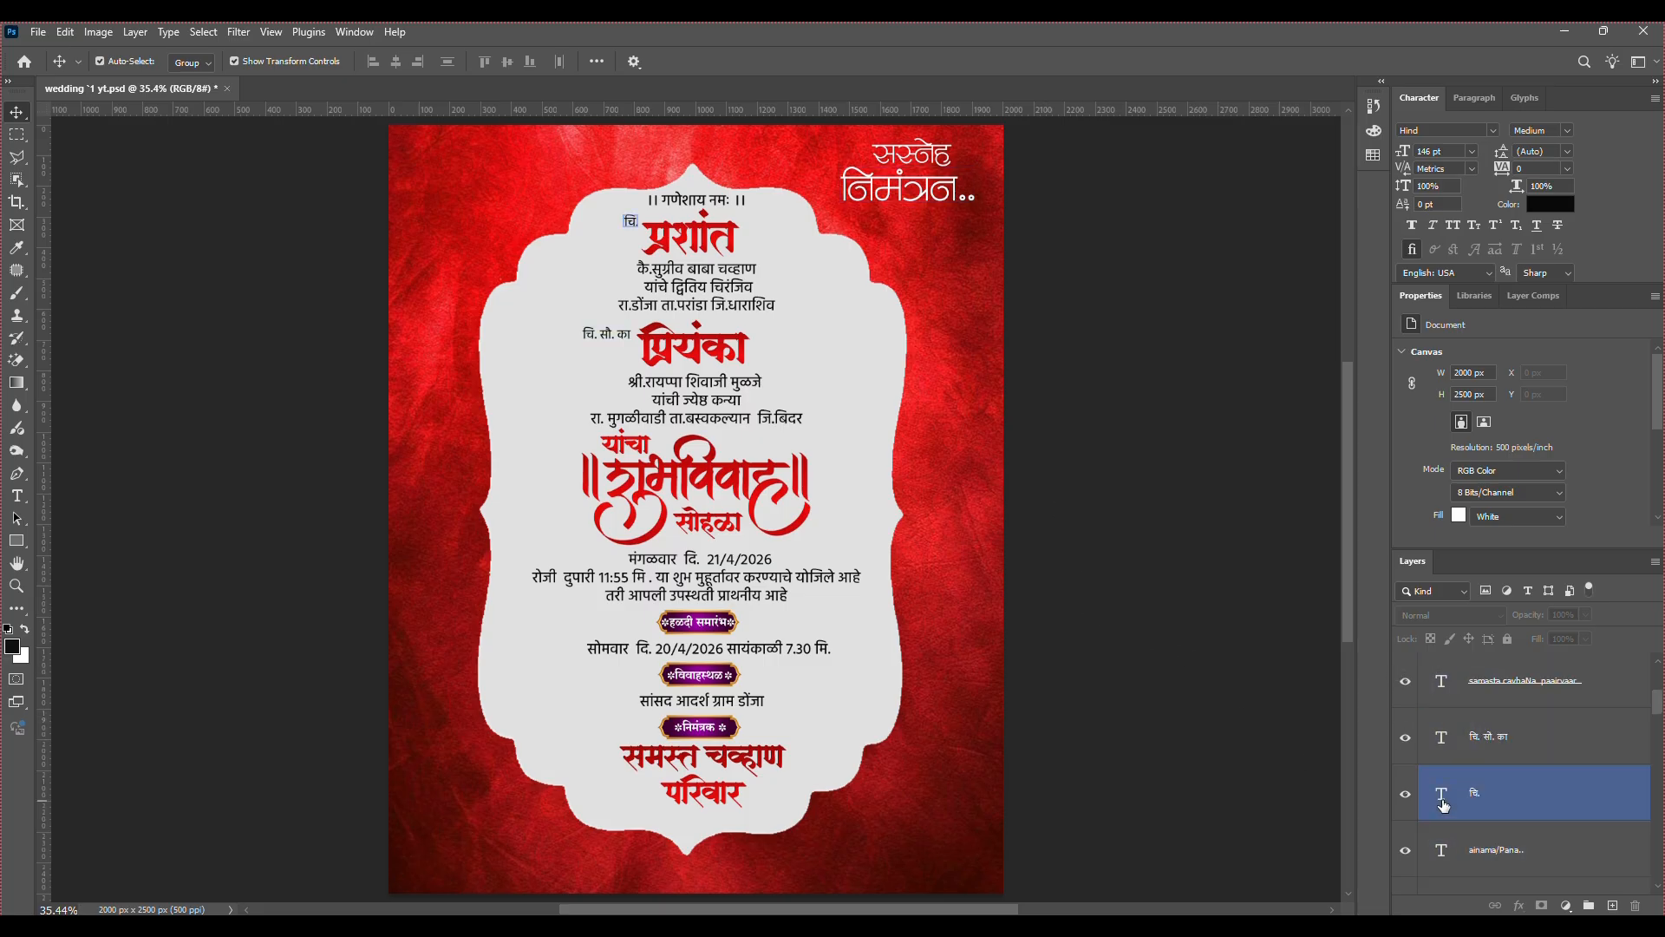
{"action": "left_click", "coordinate": [1443, 804]}
{"action": "scroll", "coordinate": [1415, 756], "scroll_direction": "up", "scroll_amount": 1}
{"action": "left_click", "coordinate": [1405, 742]}
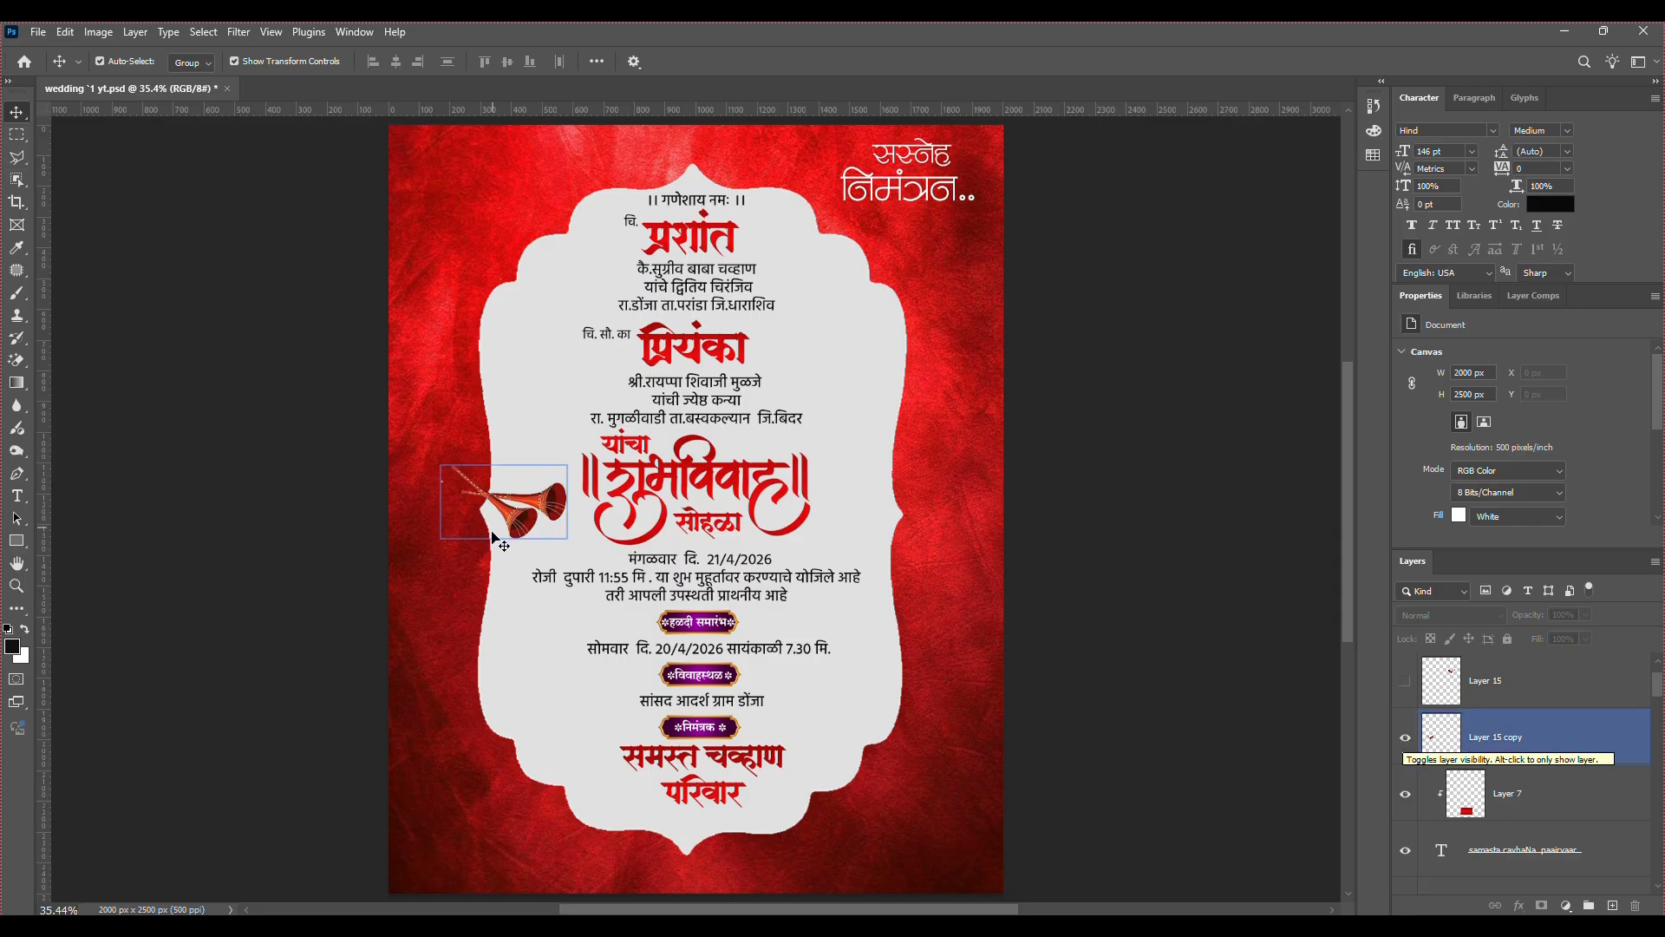
{"action": "left_click", "coordinate": [1405, 681]}
Show Layer 13 with the Ganesha idol at the card's upper left and the plate of coloured powders at its lower left.
{"action": "scroll", "coordinate": [939, 490], "scroll_direction": "up", "scroll_amount": 1}
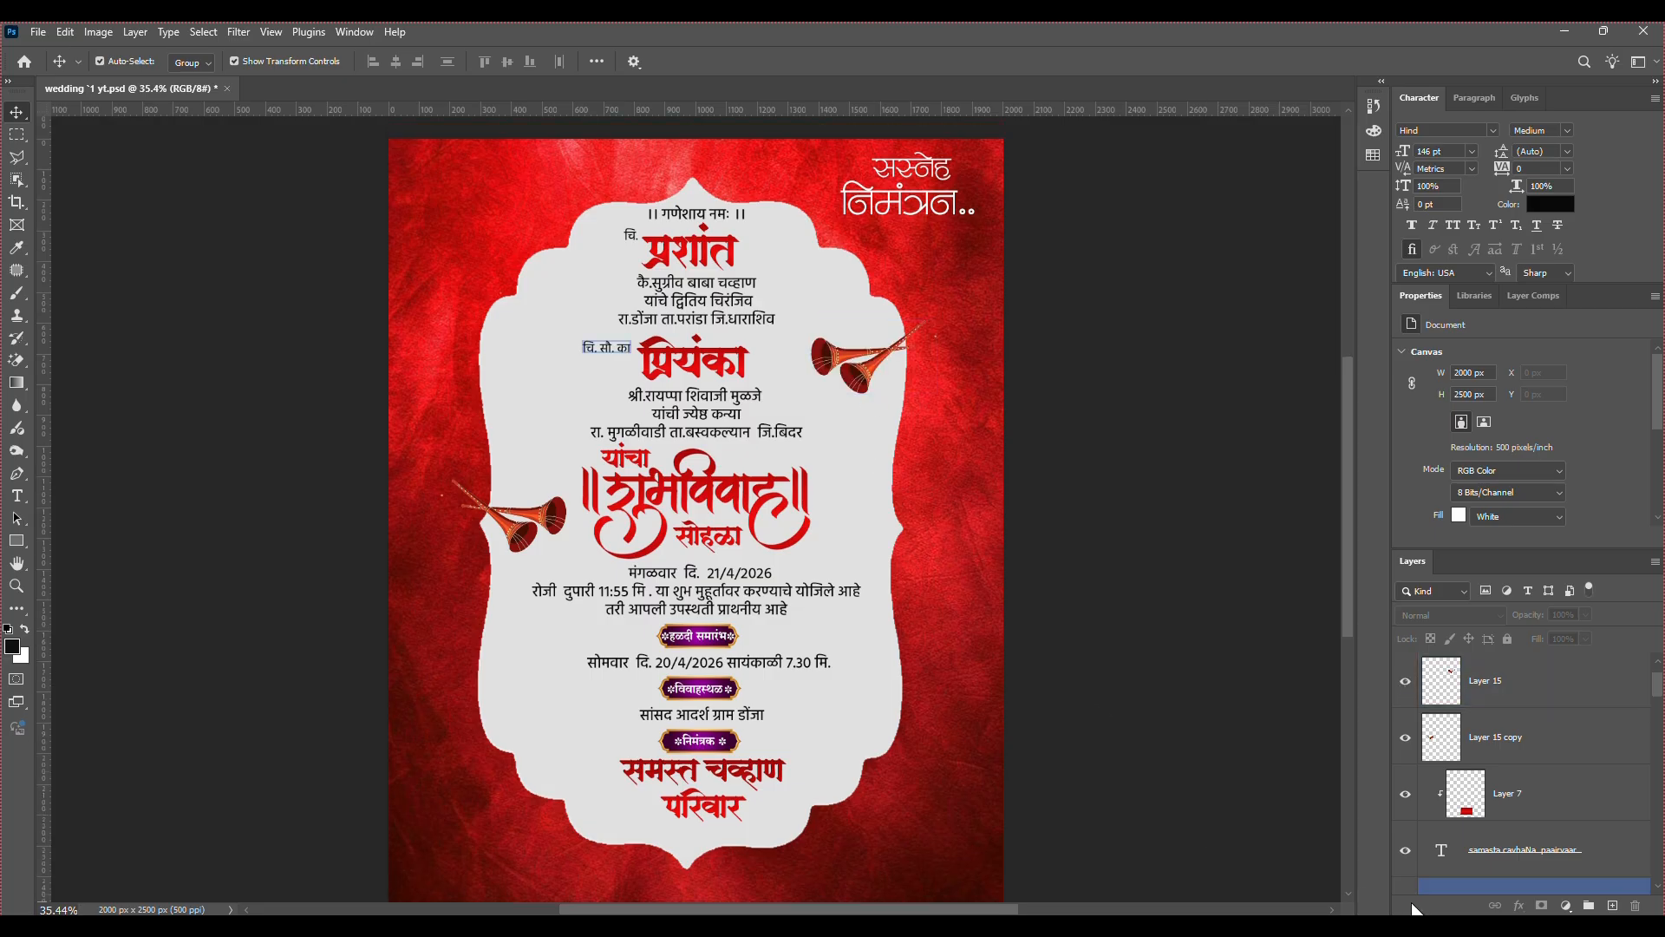
{"action": "scroll", "coordinate": [1456, 828], "scroll_direction": "up", "scroll_amount": 1}
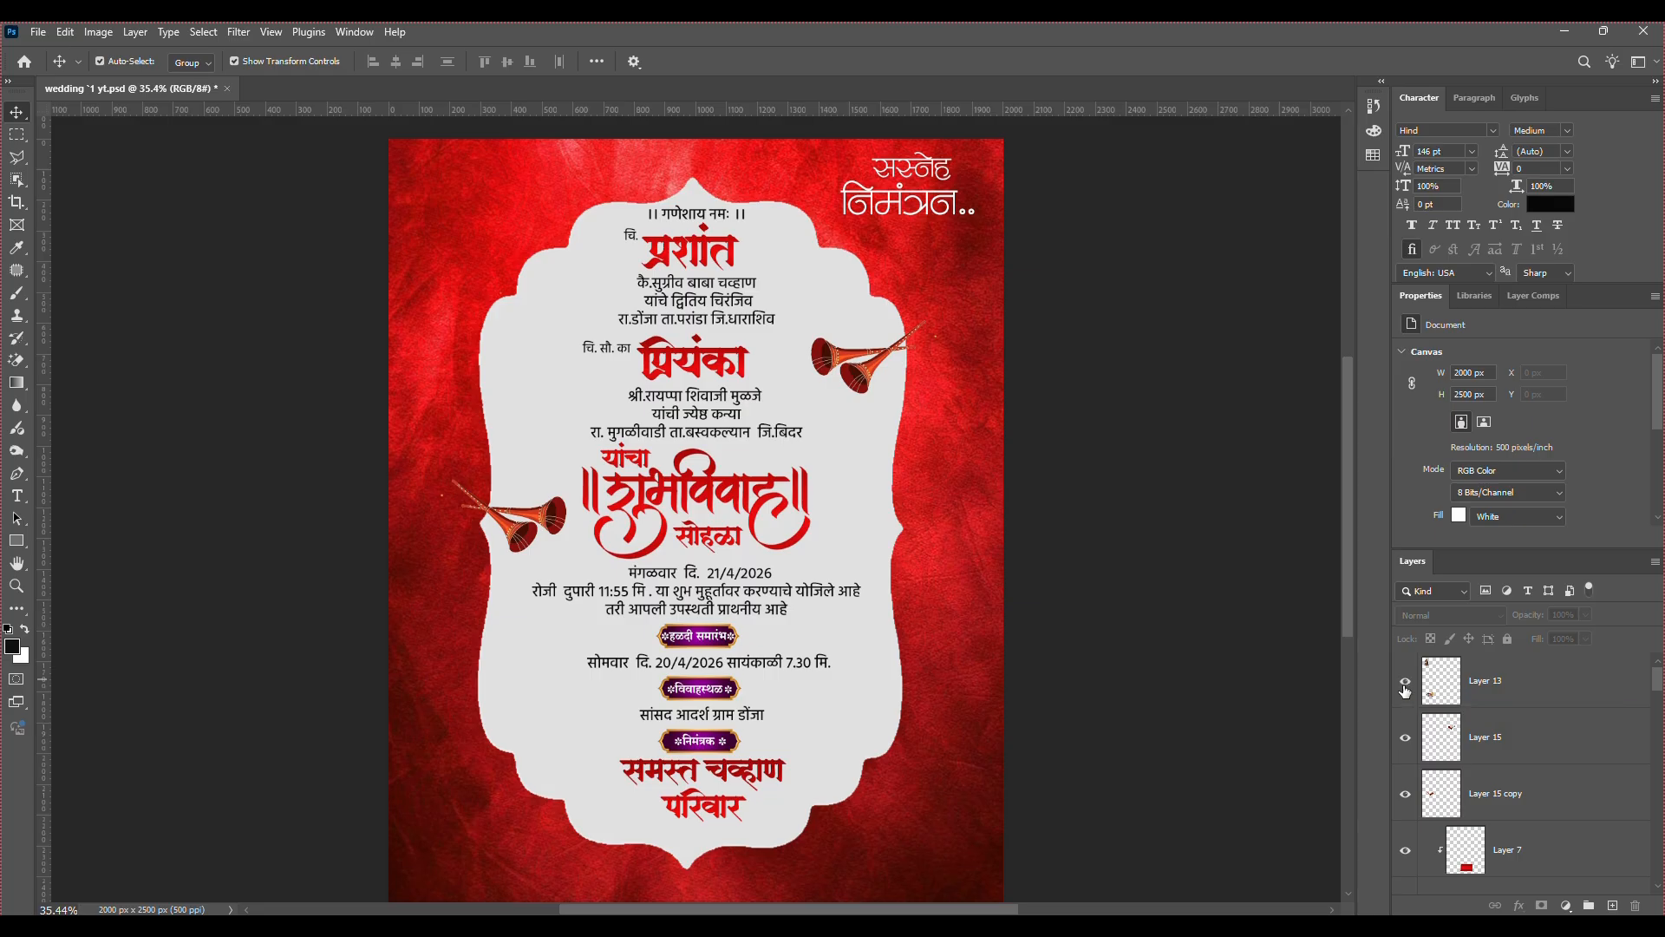
{"action": "left_click", "coordinate": [1405, 683]}
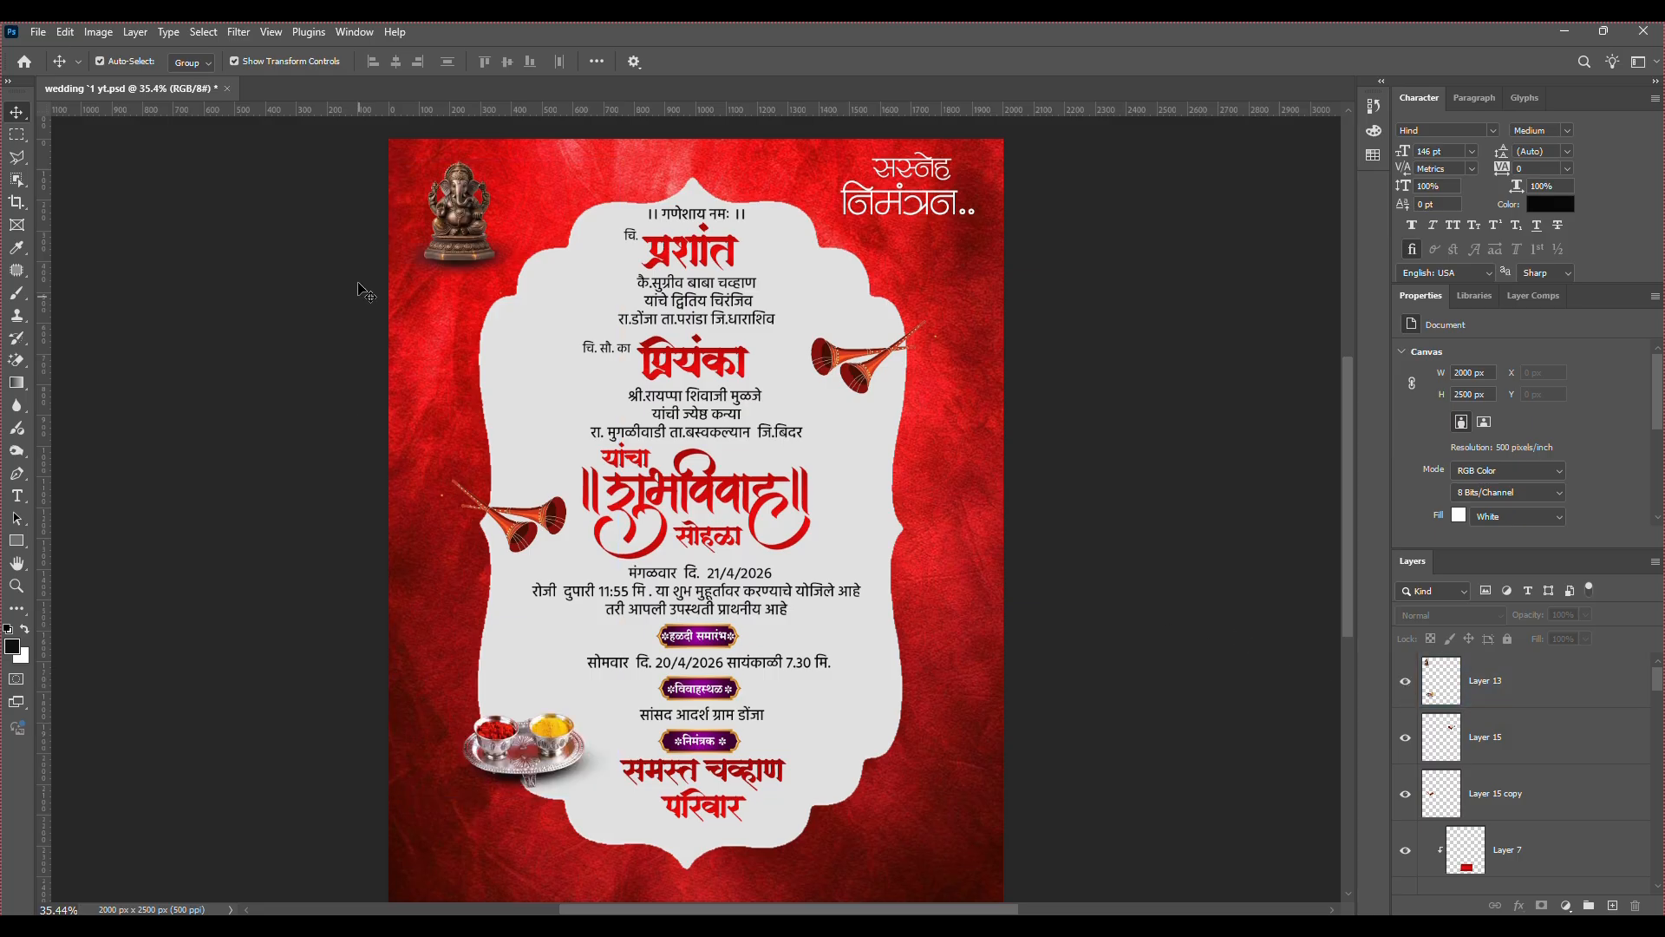
{"action": "left_click", "coordinate": [526, 780]}
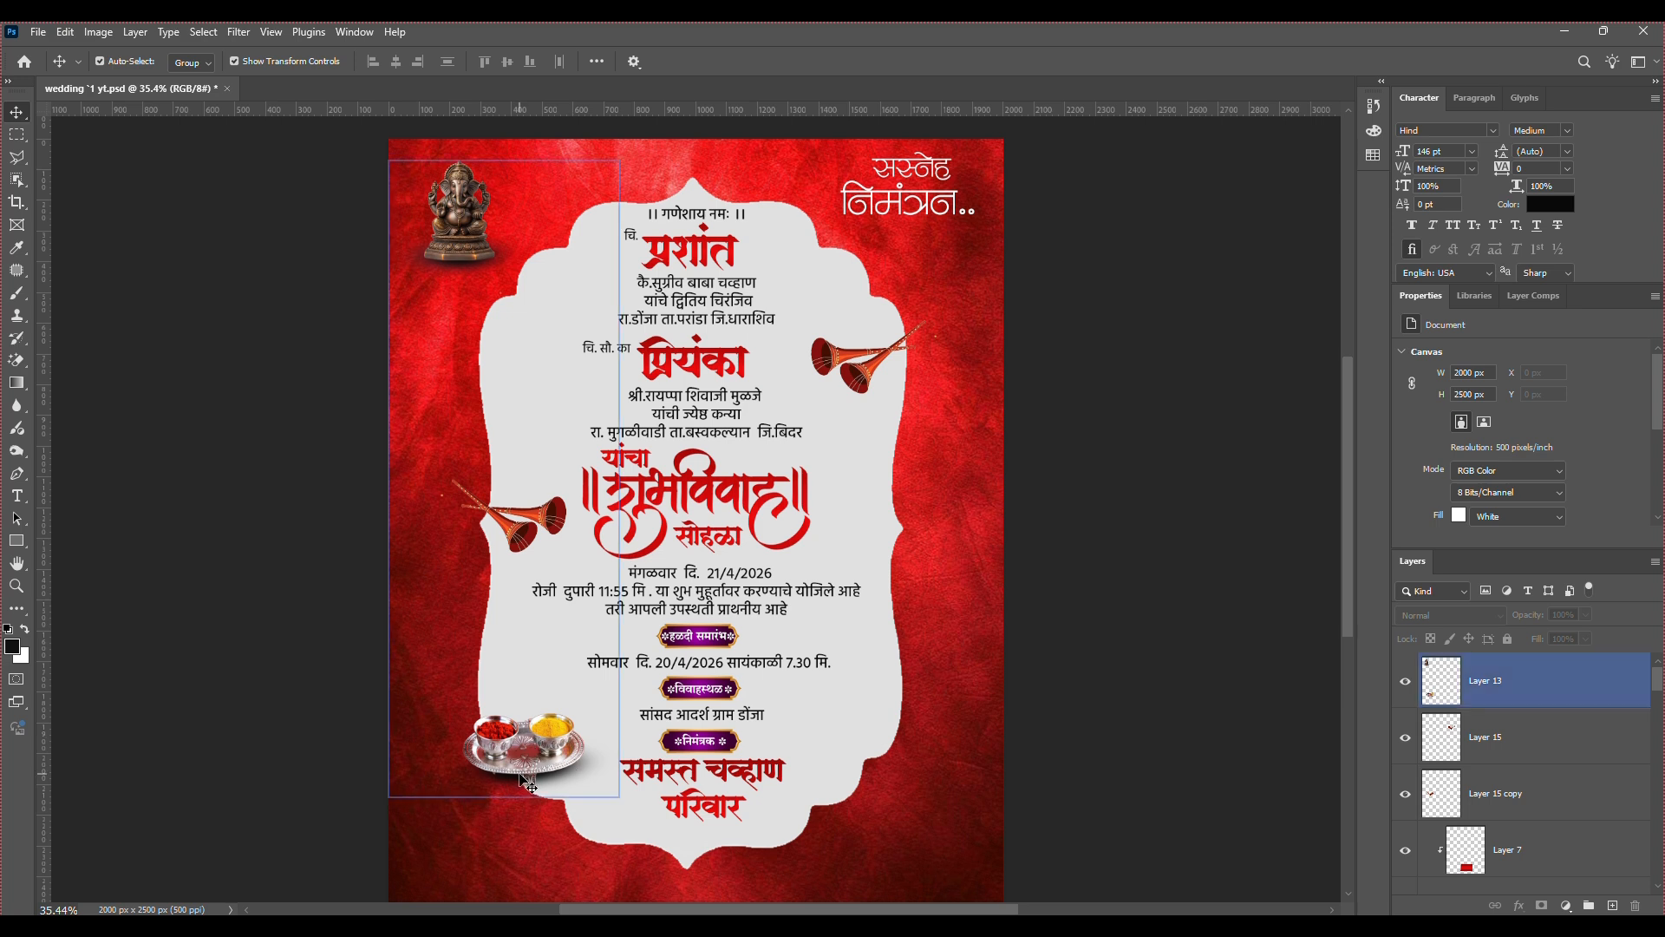
{"action": "left_click", "coordinate": [1007, 760]}
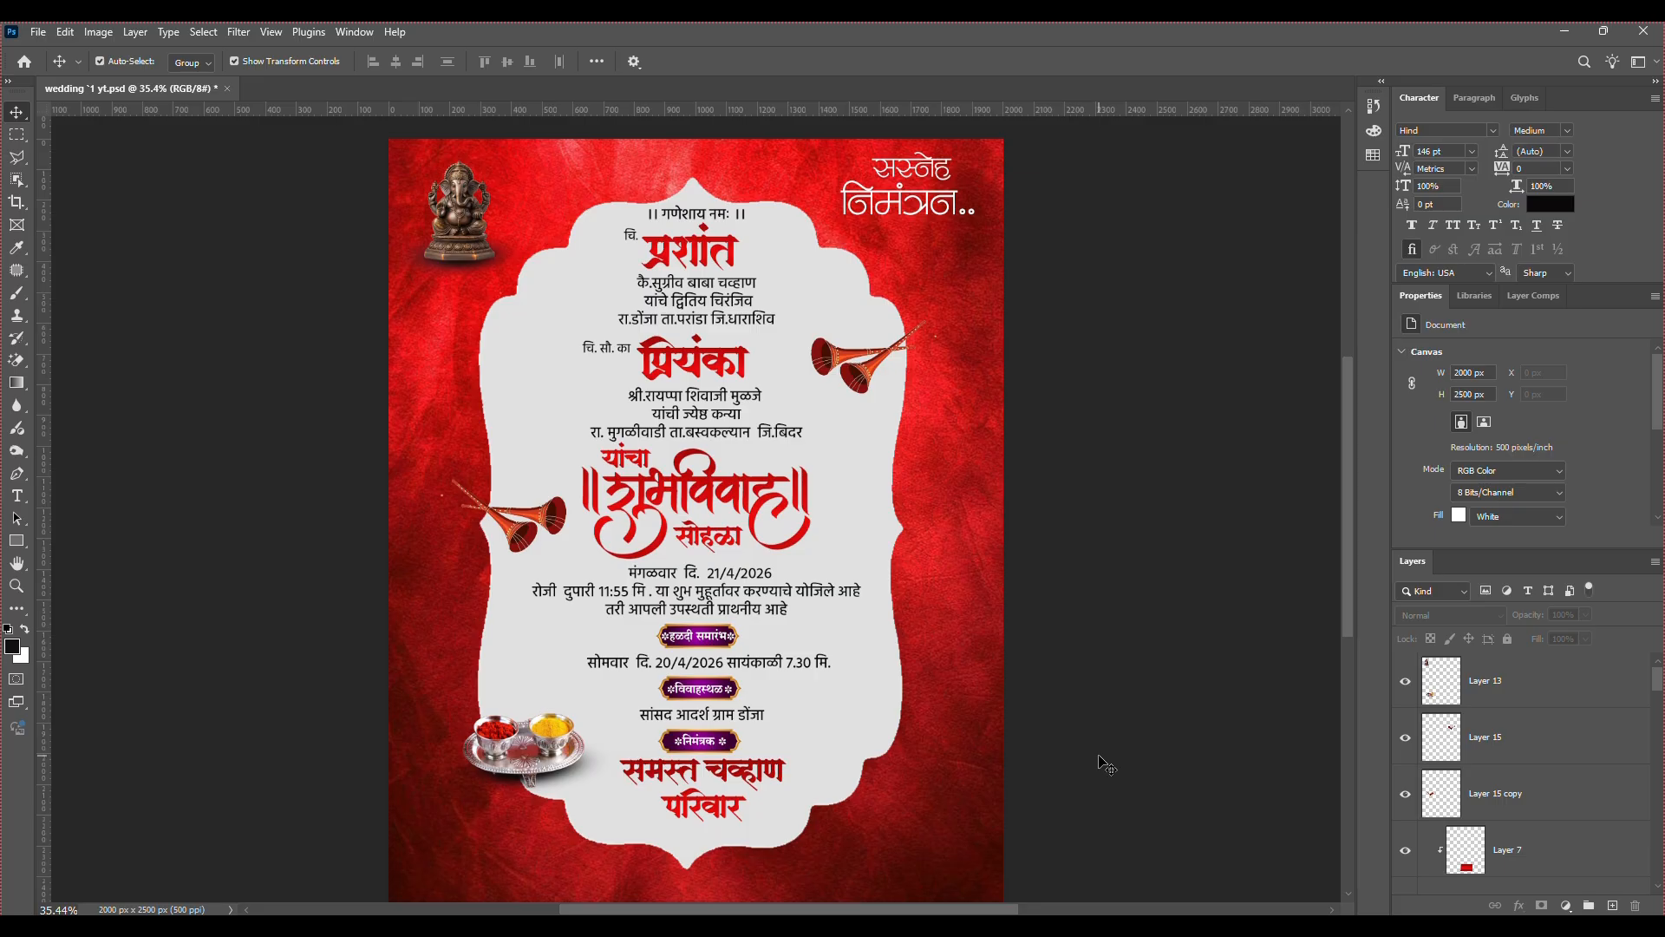
Review the layer stack from Layer 7 down through the text layers and label plates to the calligraphy on Layer 2.
{"action": "left_click", "coordinate": [1532, 877]}
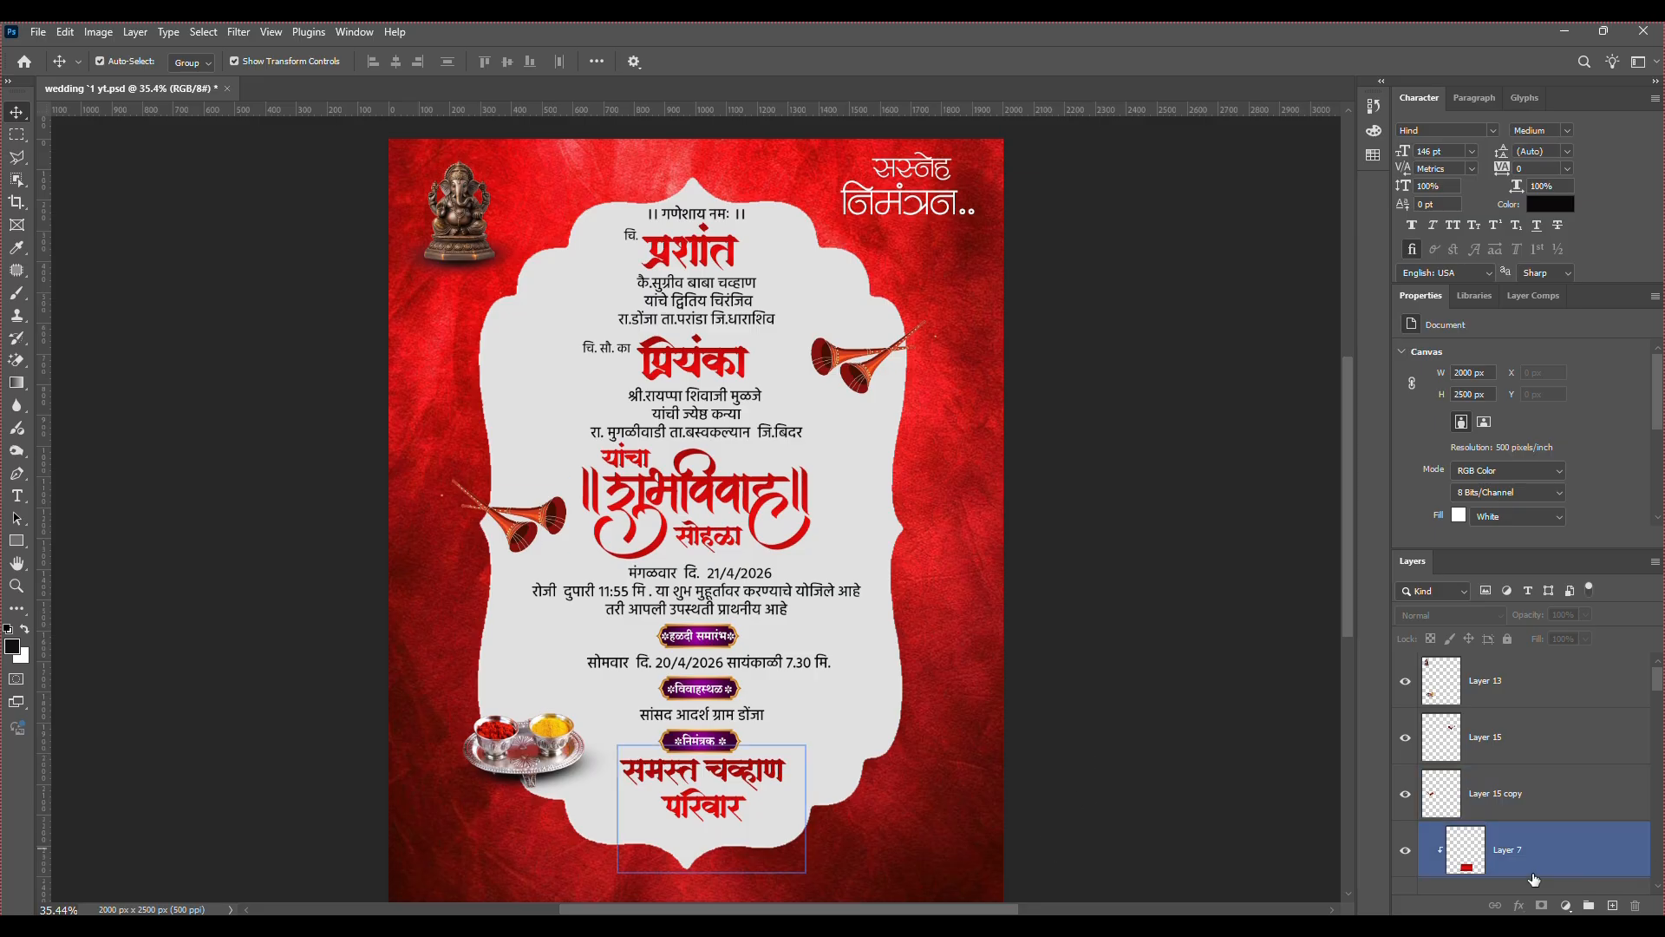
{"action": "left_click", "coordinate": [1529, 751]}
{"action": "scroll", "coordinate": [1495, 736], "scroll_direction": "down", "scroll_amount": 5}
{"action": "left_click", "coordinate": [1493, 739]}
{"action": "scroll", "coordinate": [1494, 741], "scroll_direction": "down", "scroll_amount": 3}
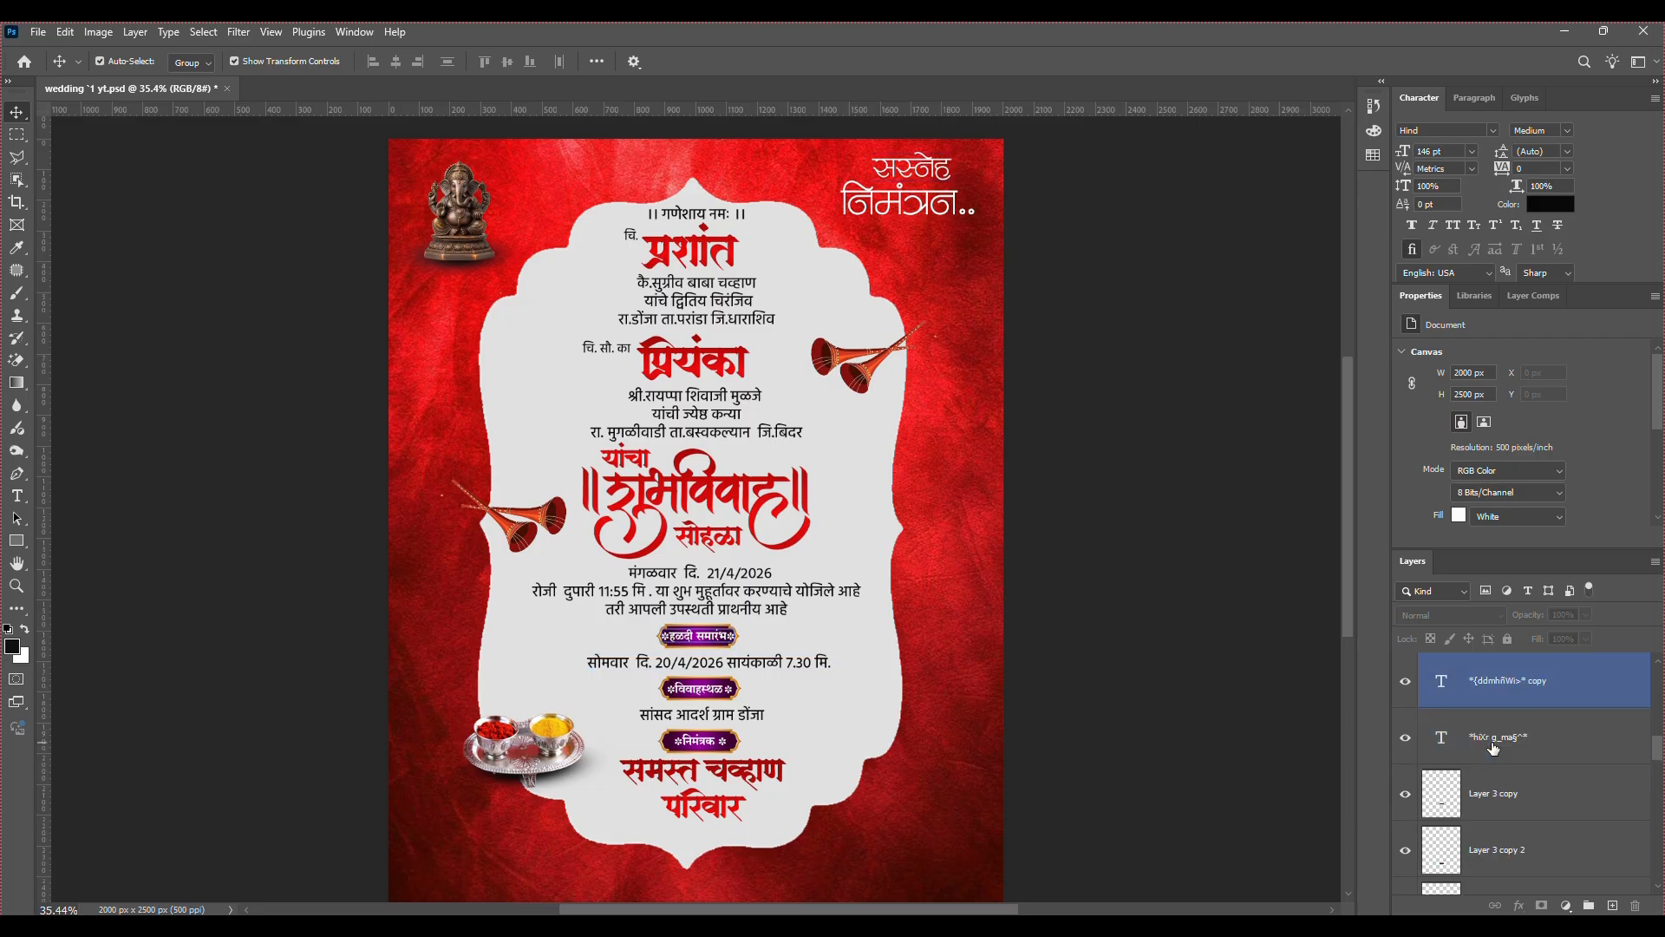
{"action": "left_click", "coordinate": [1494, 746]}
{"action": "scroll", "coordinate": [1493, 748], "scroll_direction": "down", "scroll_amount": 2}
{"action": "left_click", "coordinate": [1494, 748]}
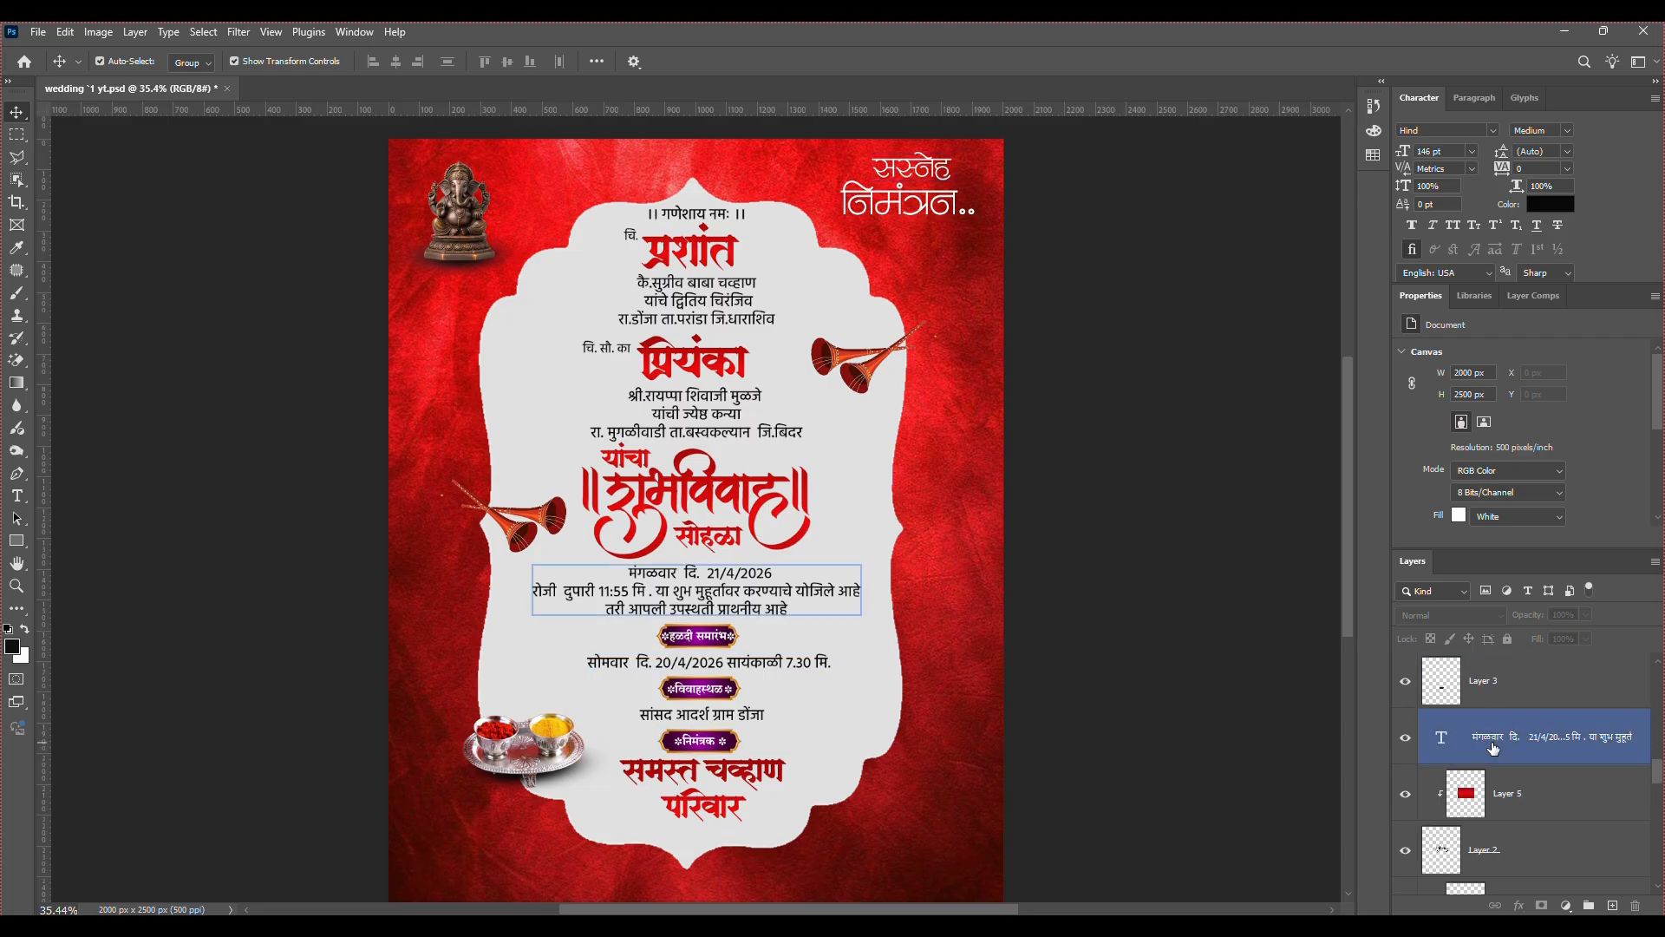
{"action": "scroll", "coordinate": [1493, 748], "scroll_direction": "down", "scroll_amount": 2}
{"action": "left_click", "coordinate": [1494, 748]}
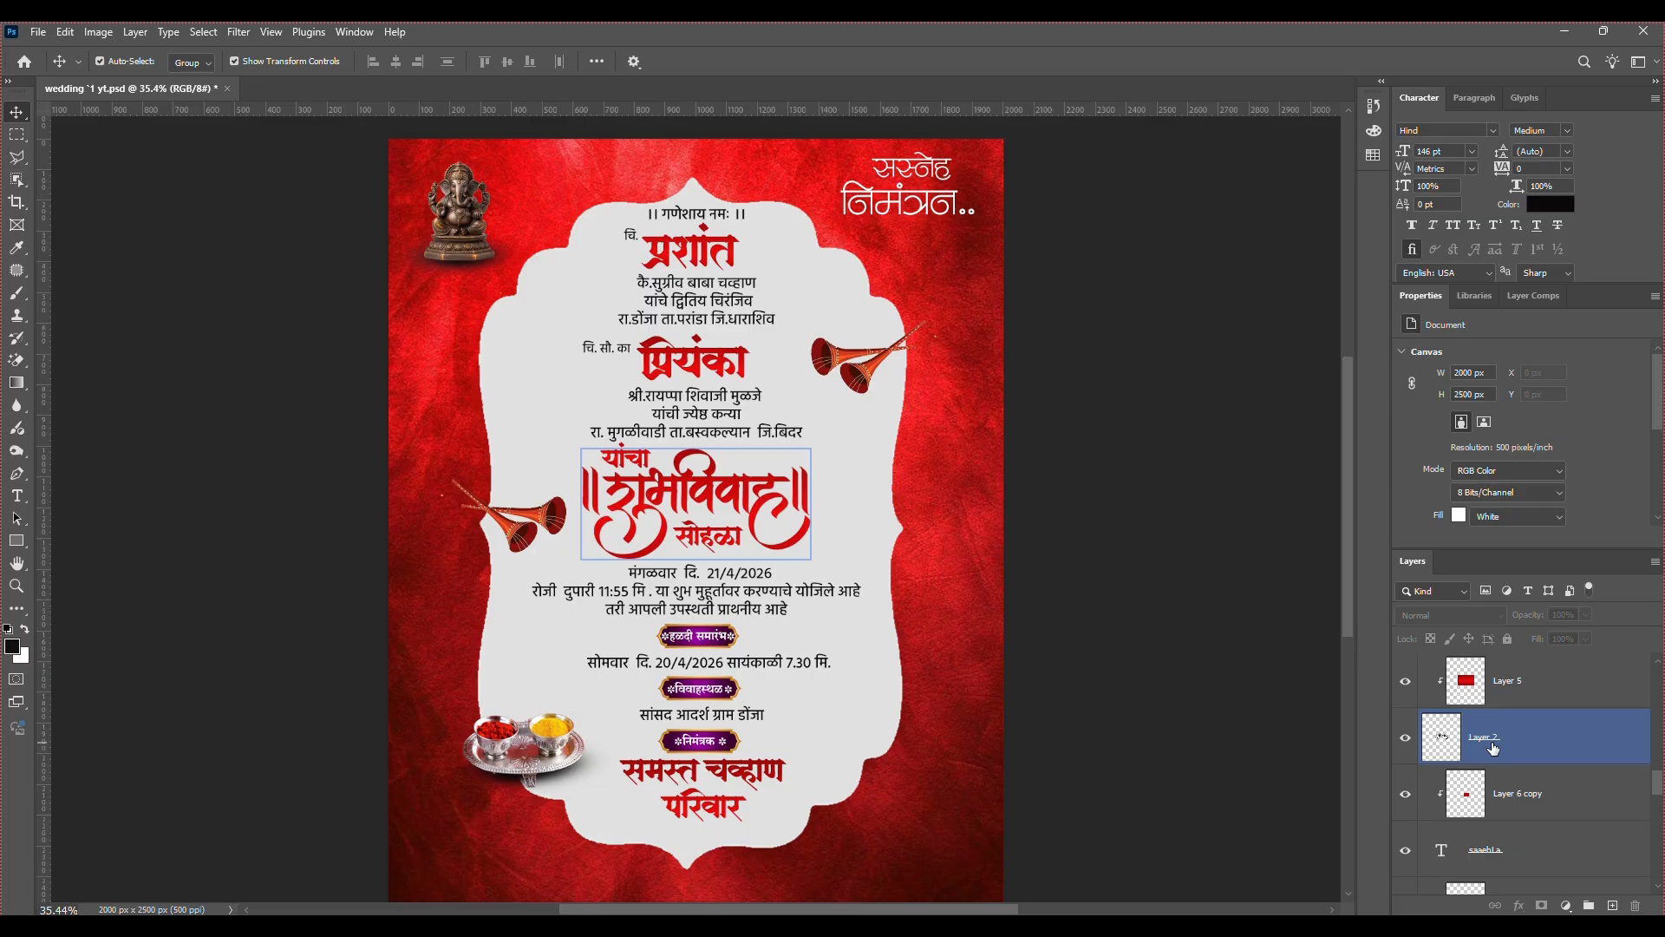